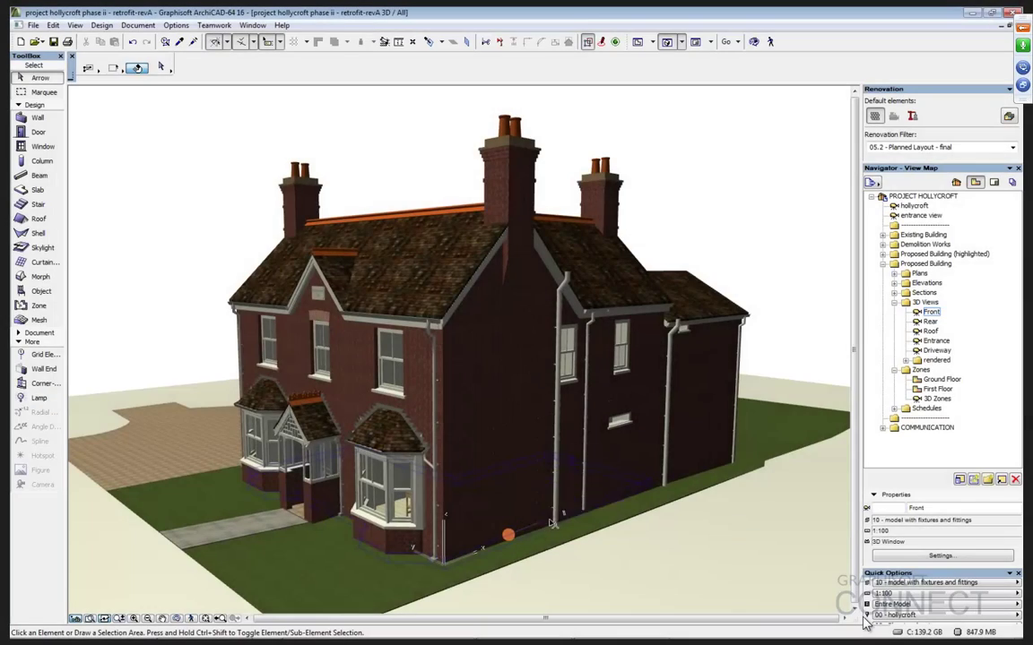
Step: Select the ground mesh and orbit the house to a more frontal angle
click(153, 396)
shift+middle_drag(593, 438, 830, 382)
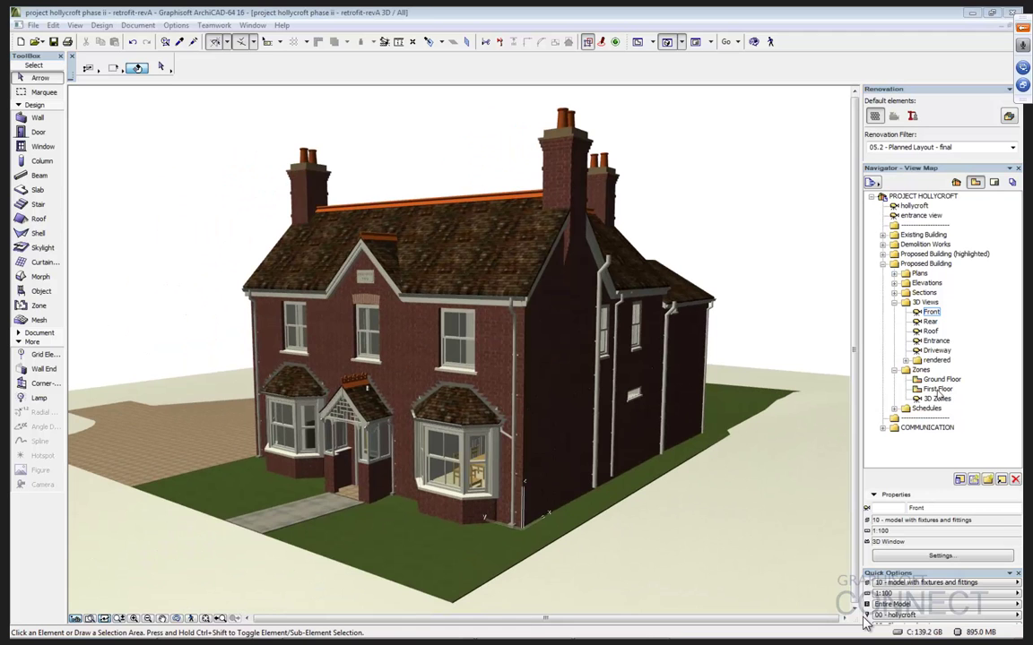
double_click(934, 399)
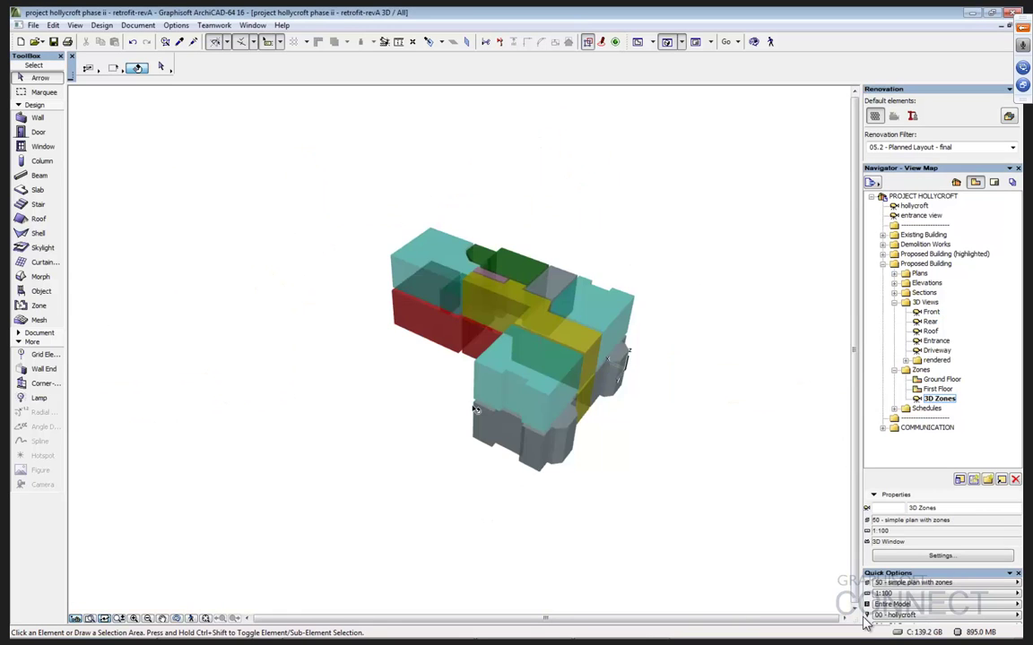
shift+middle_drag(447, 437, 343, 302)
scroll(224, 303, up, 3)
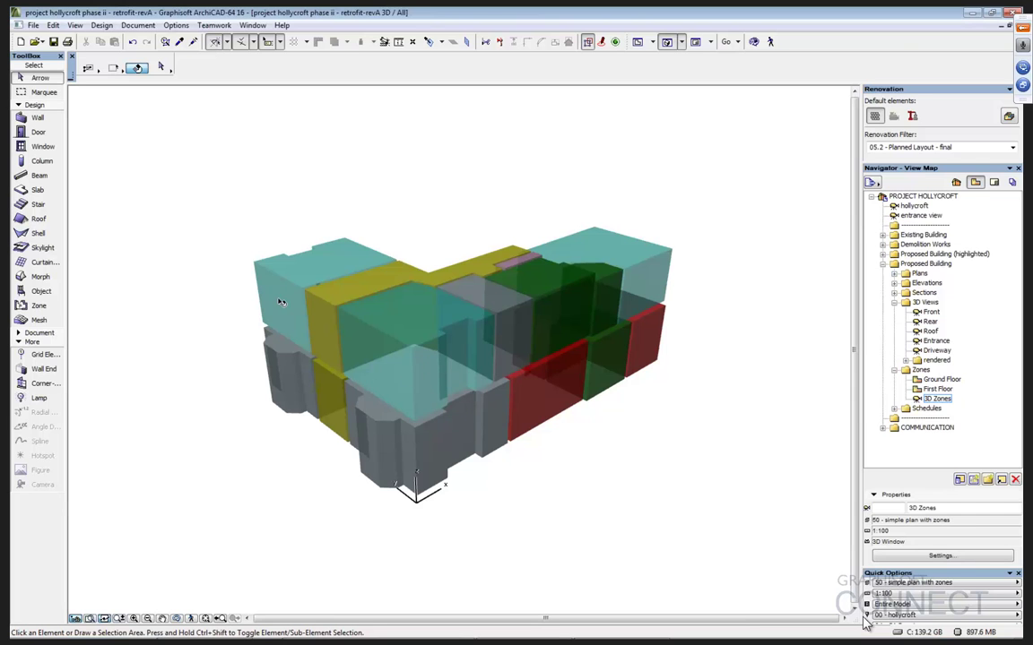
click(265, 269)
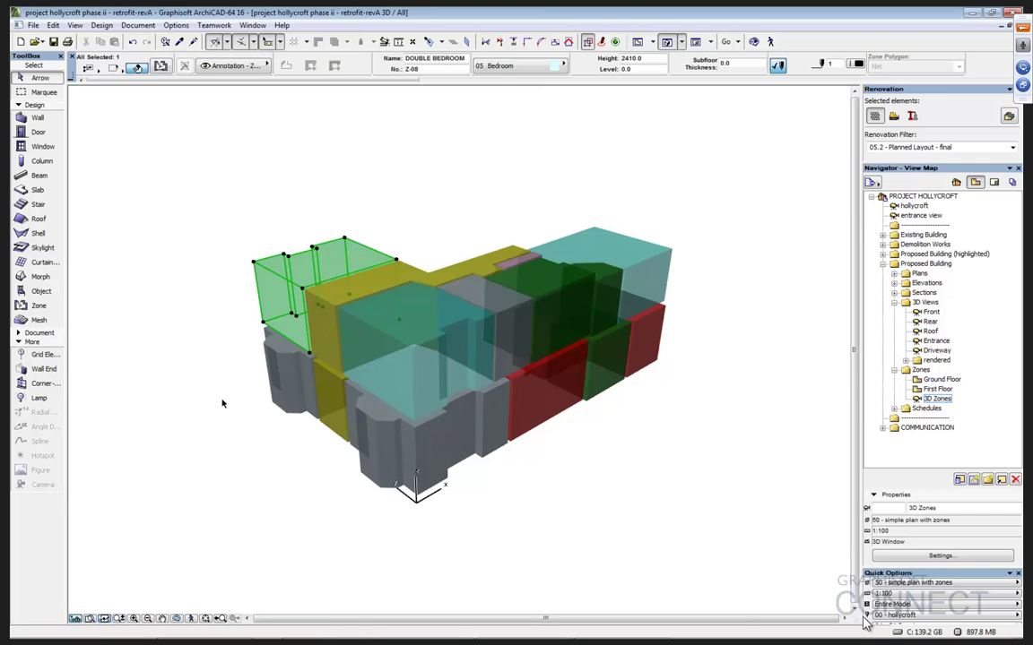
mouse_move(223, 403)
shift+middle_down()
mouse_move(234, 275)
mouse_move(274, 314)
mouse_move(196, 304)
mouse_move(208, 246)
mouse_move(251, 235)
mouse_move(196, 305)
mouse_move(290, 245)
mouse_move(210, 258)
mouse_move(266, 292)
shift+middle_up()
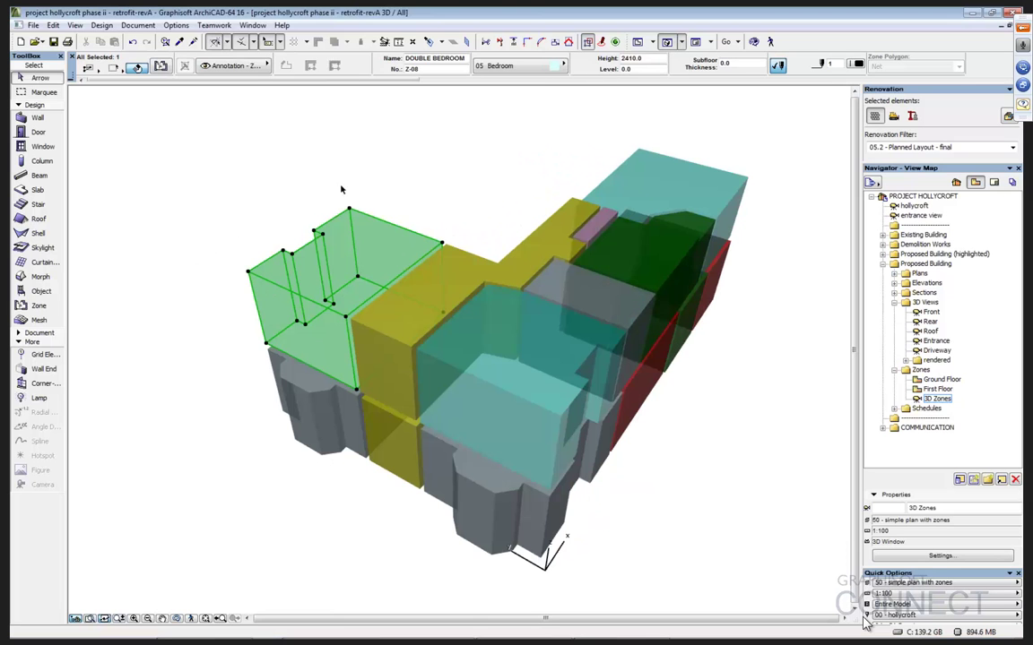
click(223, 212)
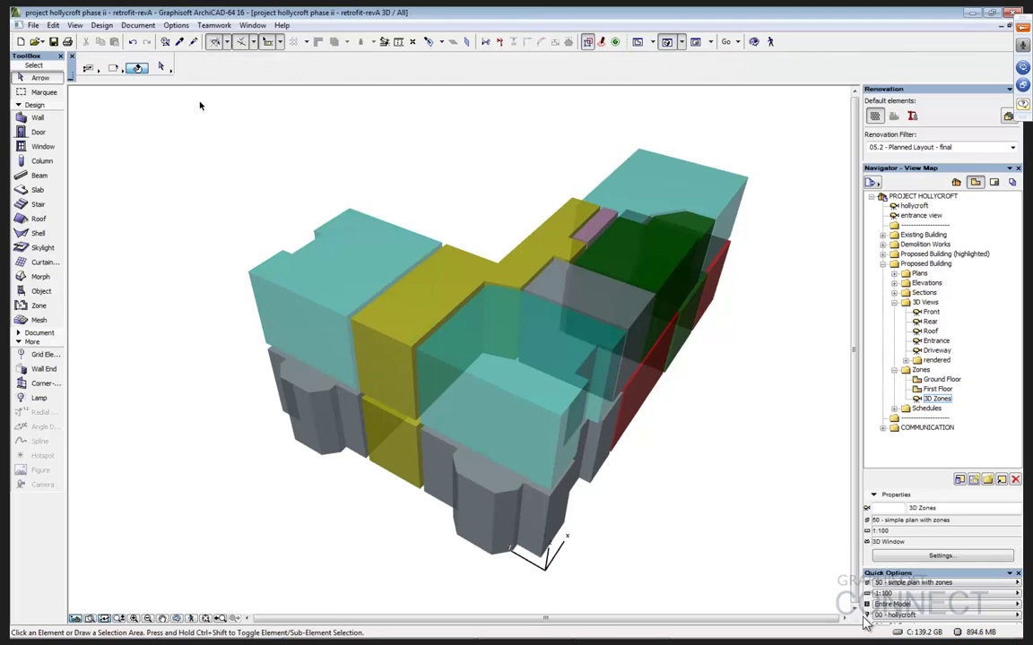
click(176, 25)
mouse_move(202, 45)
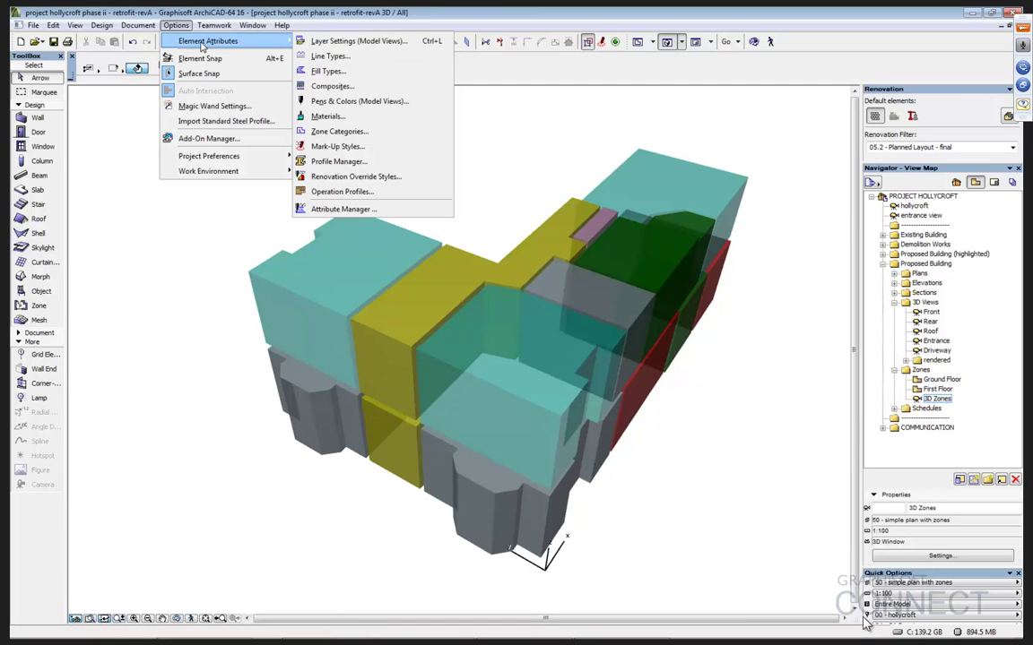
Step: Duplicate the Rigid Insulation fill type as a new fill named 'Rigid Insulation kINGSPAN'
click(333, 72)
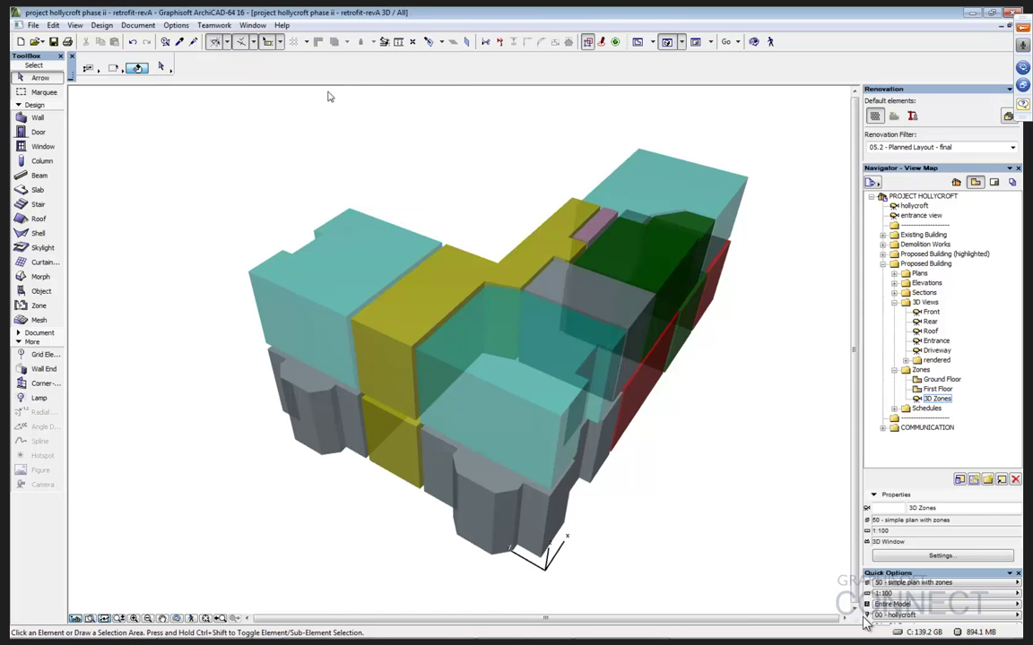
click(336, 126)
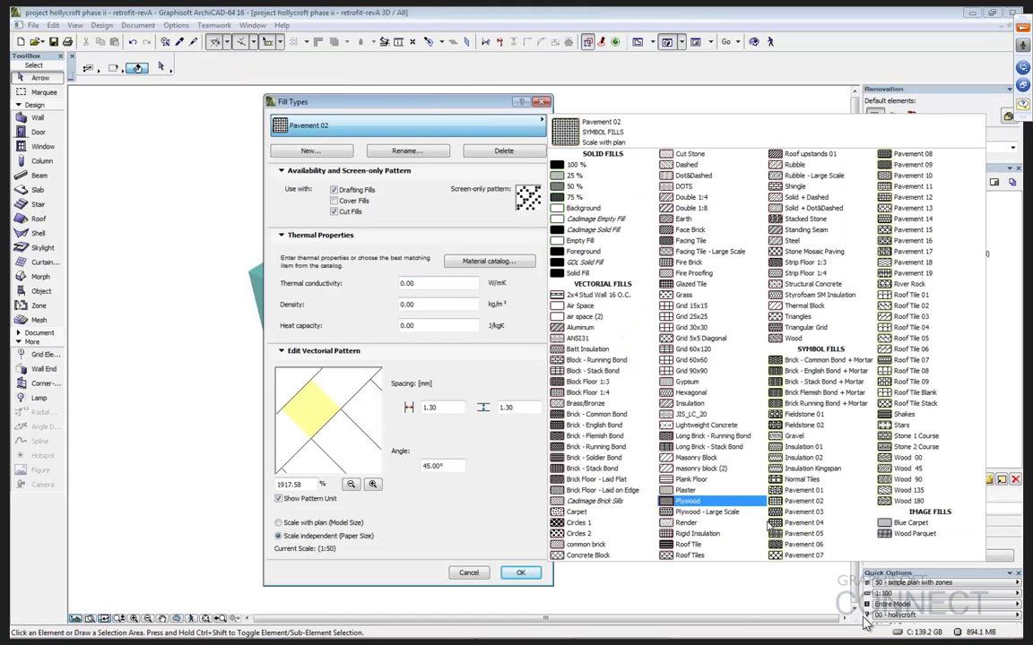
click(713, 538)
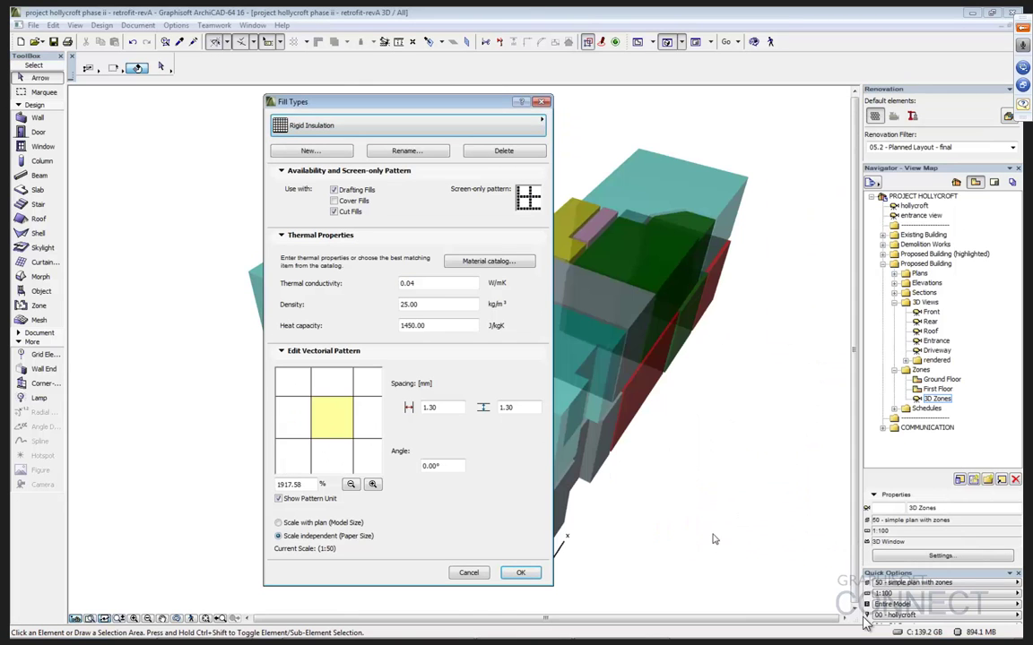
click(312, 152)
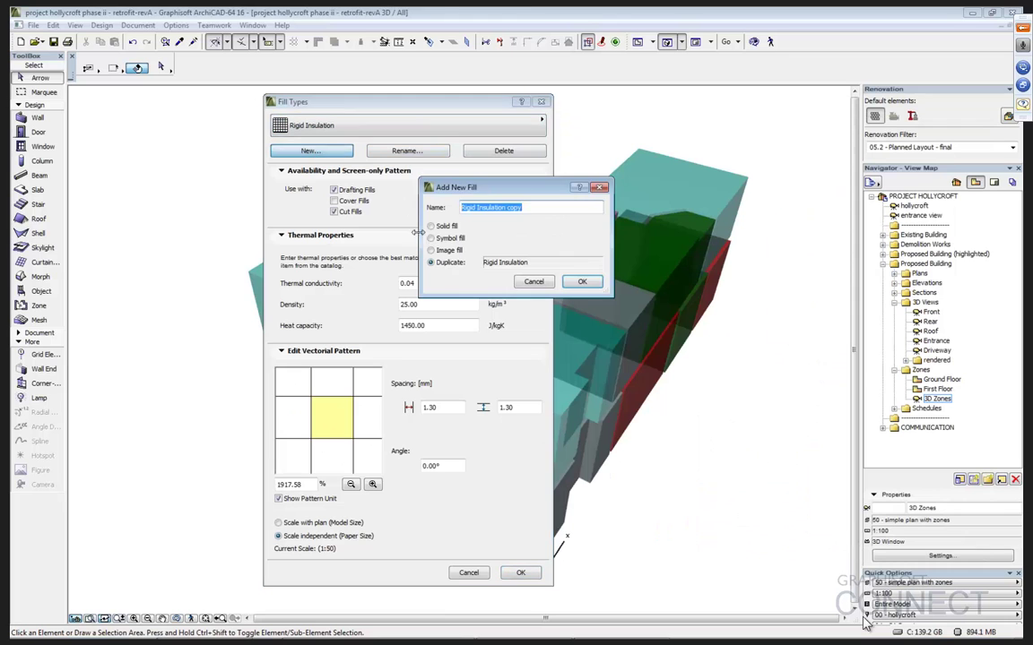
click(533, 209)
drag(532, 216, 510, 215)
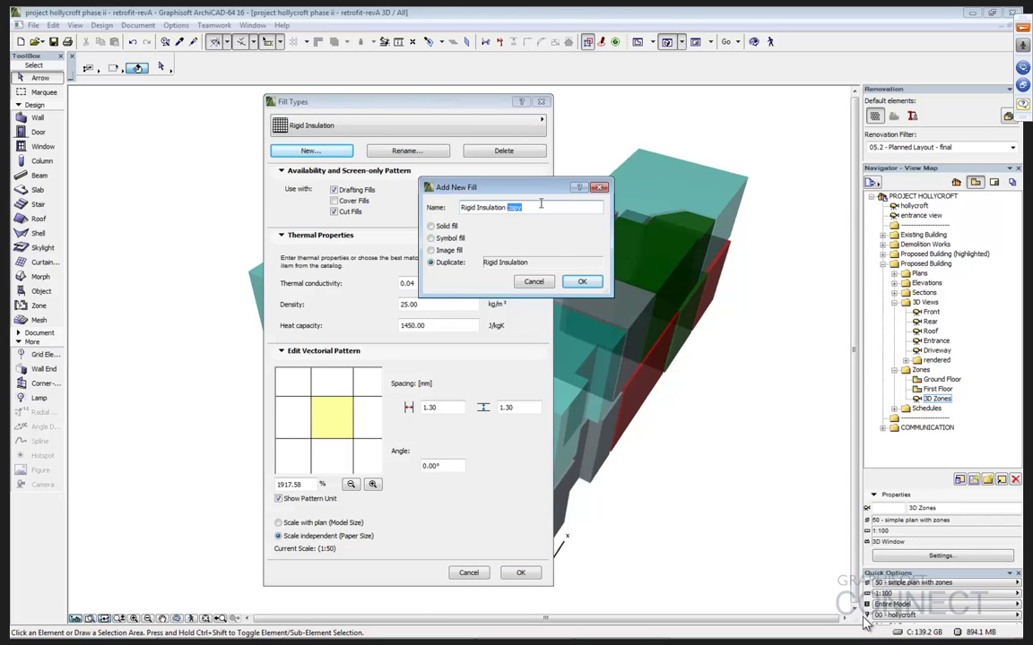
text(kINGSPAN)
click(582, 281)
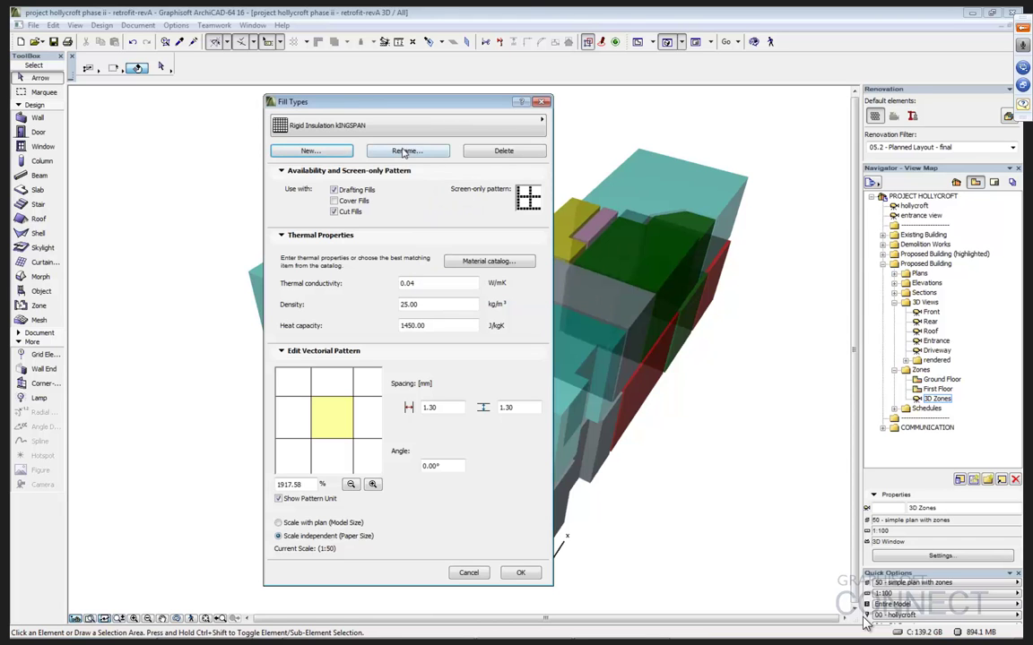
drag(325, 100, 251, 24)
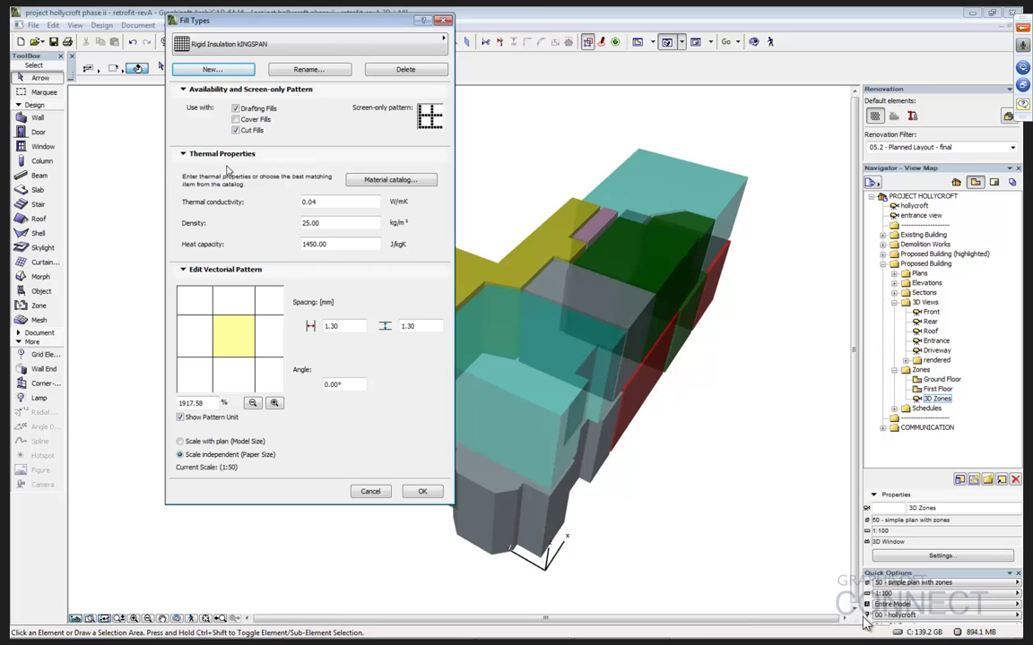
Step: Apply EXP.PLASTICS 3 catalog values to the kINGSPAN fill and set conductivity to 0.022 W/mK
click(374, 182)
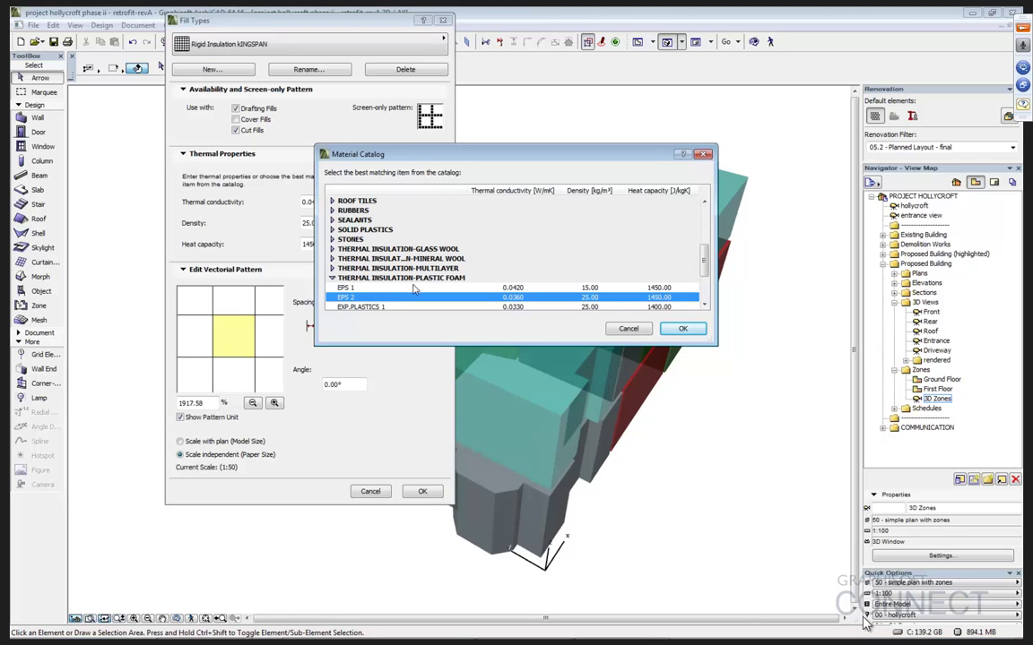
click(705, 305)
click(704, 305)
click(705, 305)
click(705, 304)
click(704, 305)
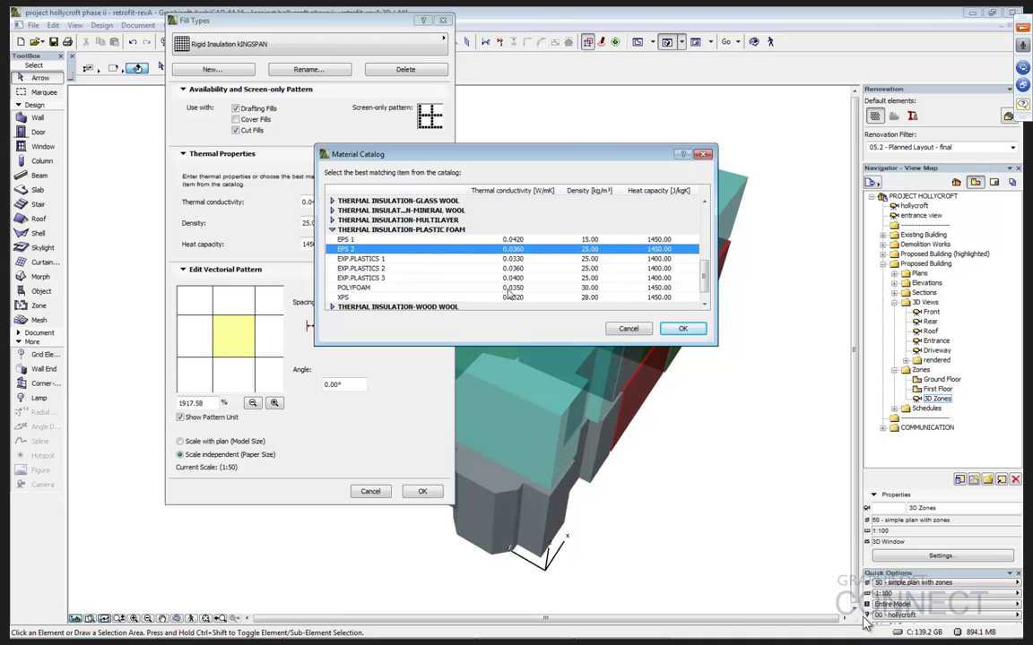
click(363, 278)
click(682, 328)
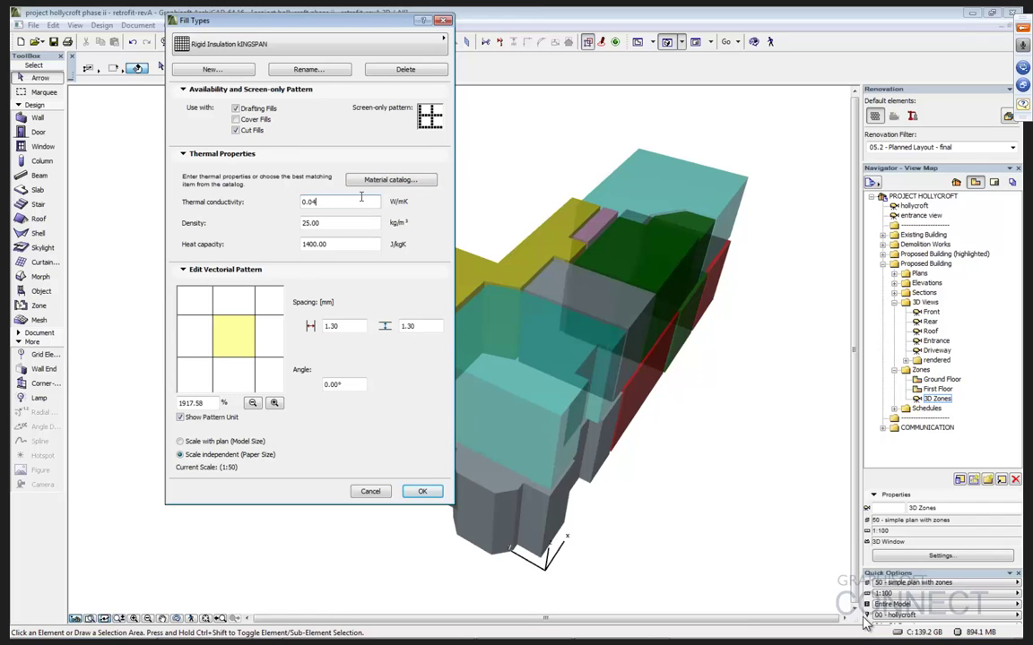
key(BackSpace)
key(BackSpace)
text(022)
click(421, 493)
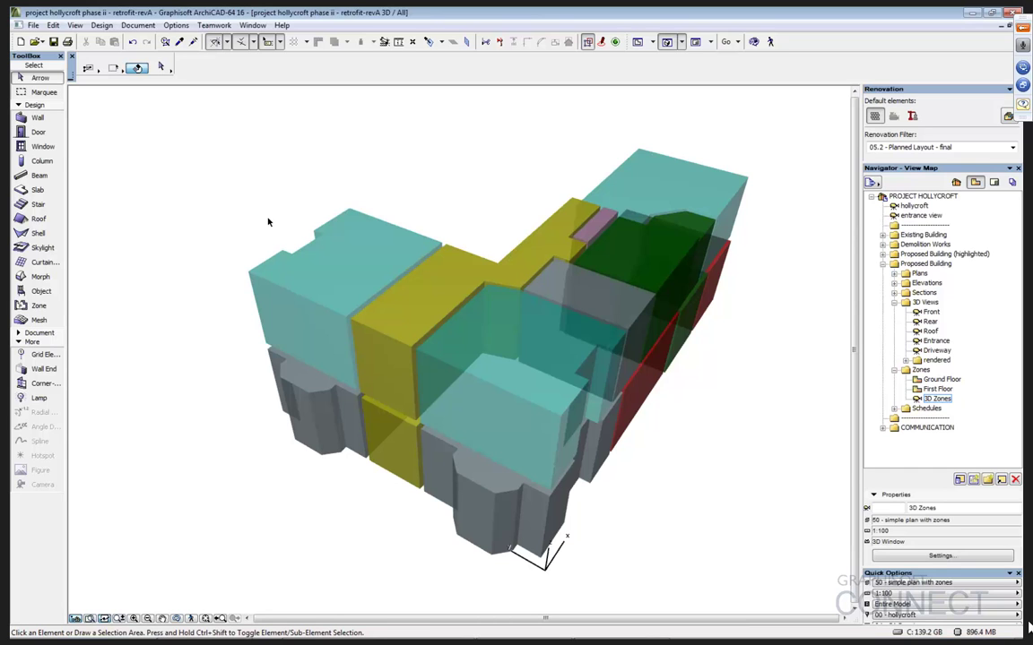
click(176, 26)
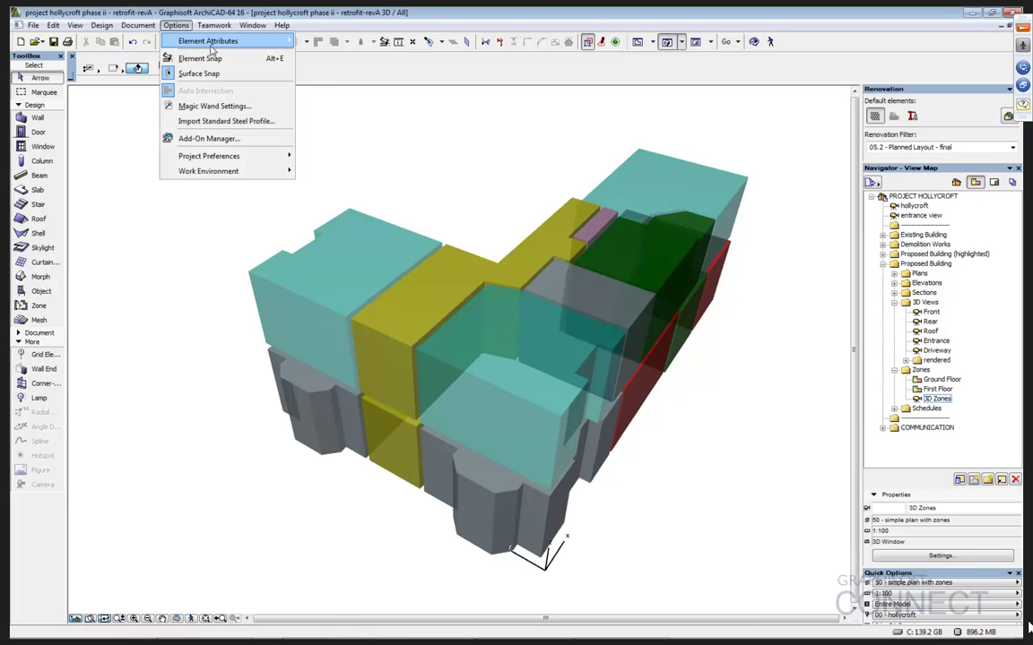
mouse_move(224, 41)
click(354, 86)
click(417, 107)
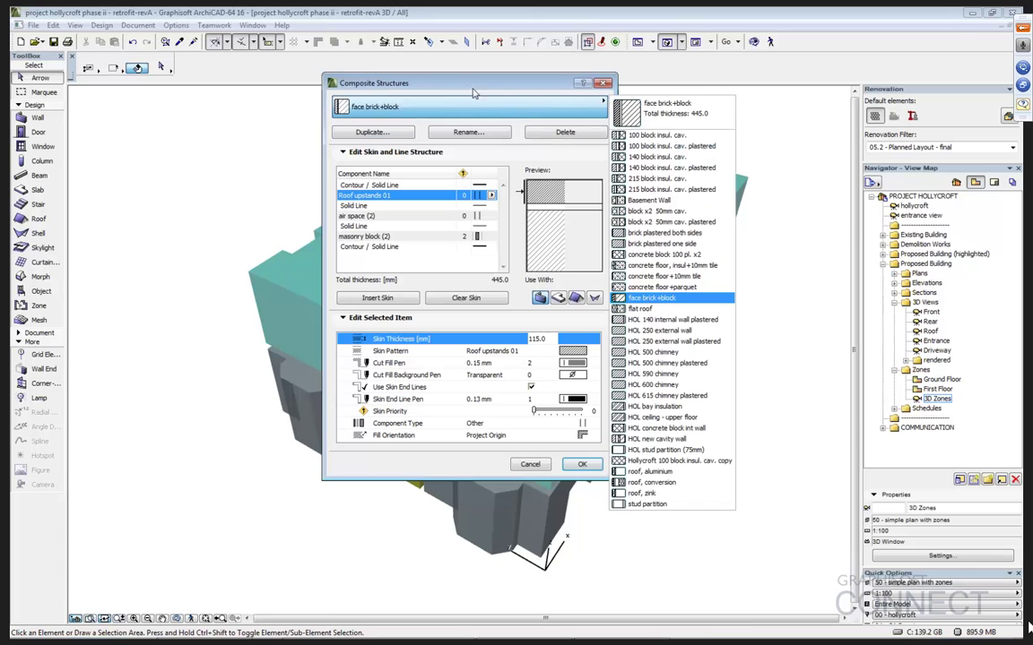
click(646, 333)
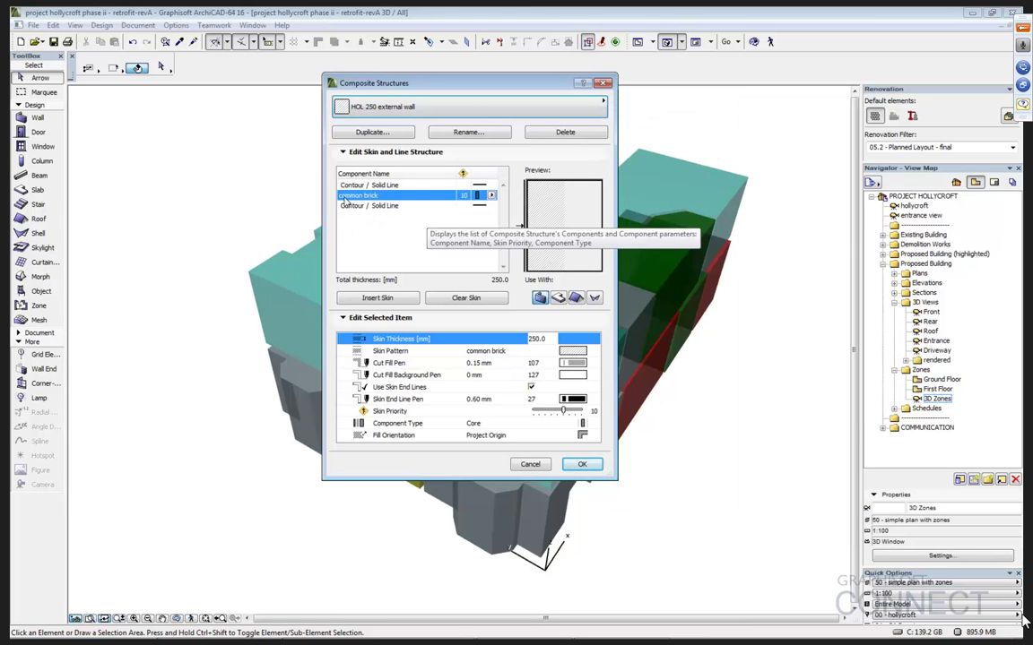
click(602, 106)
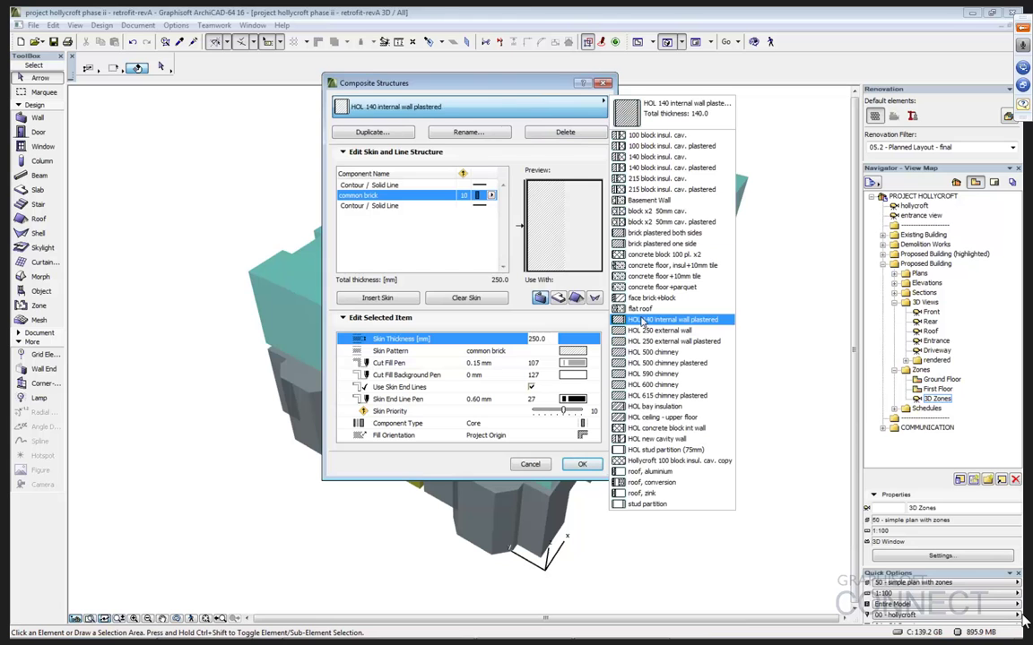
click(659, 438)
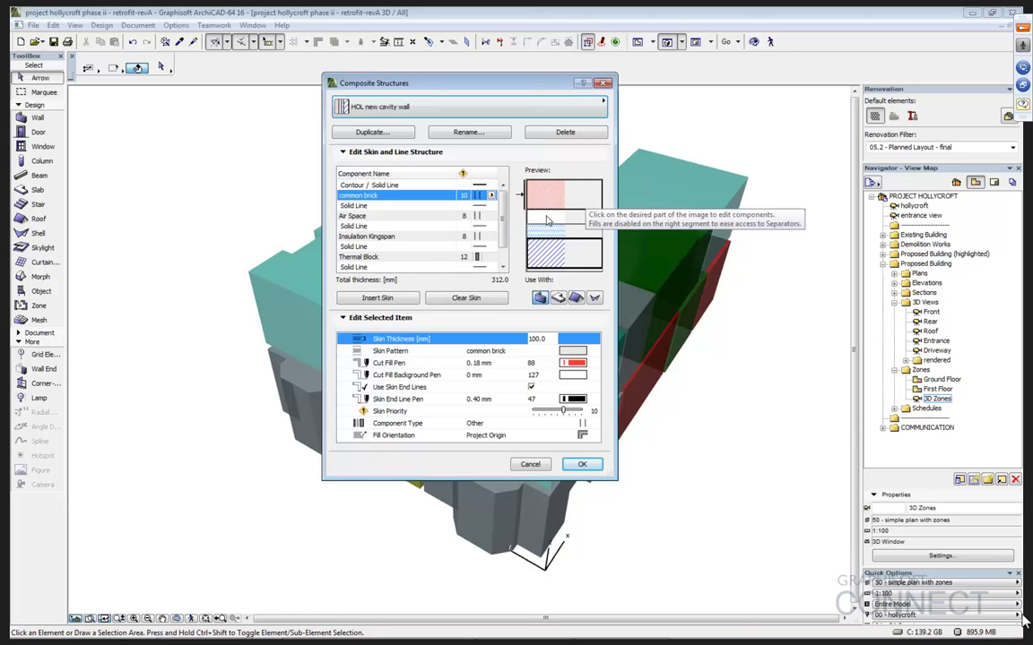
click(548, 221)
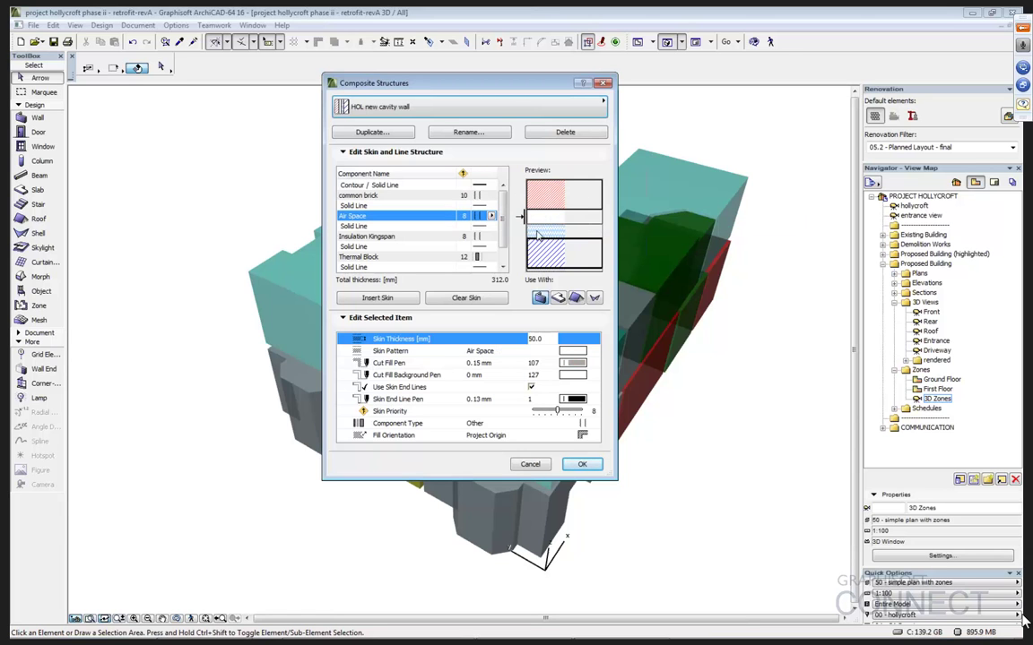
click(489, 237)
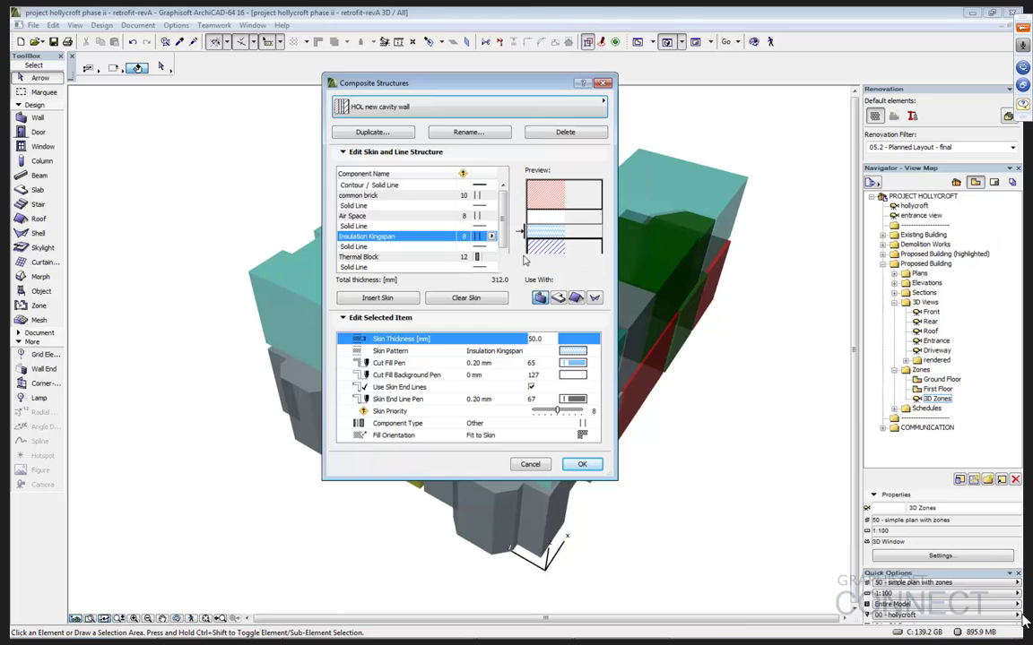
click(542, 256)
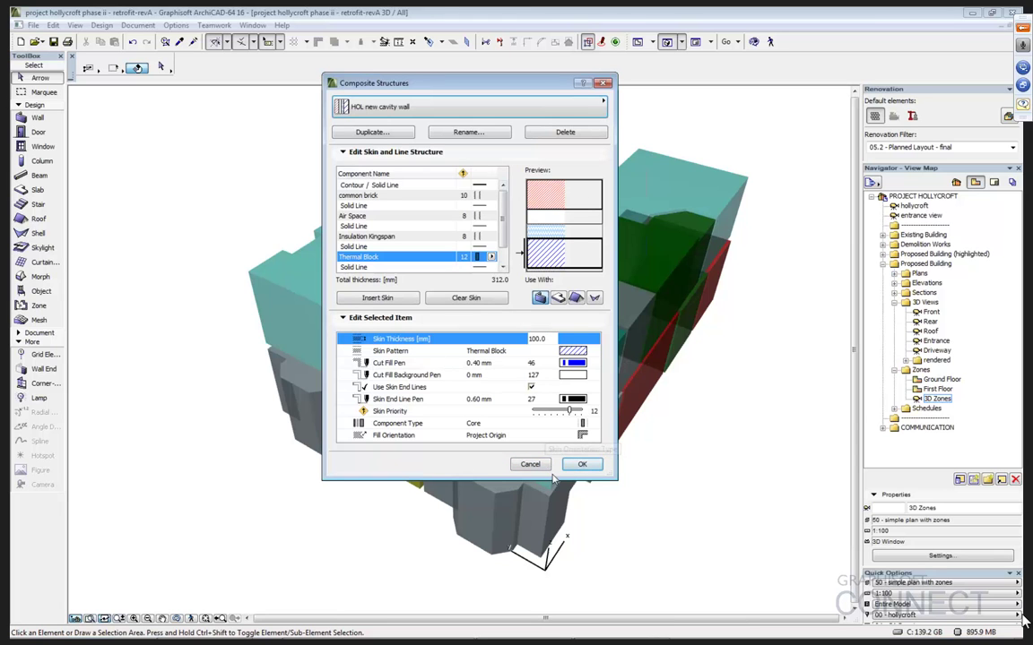
key(Escape)
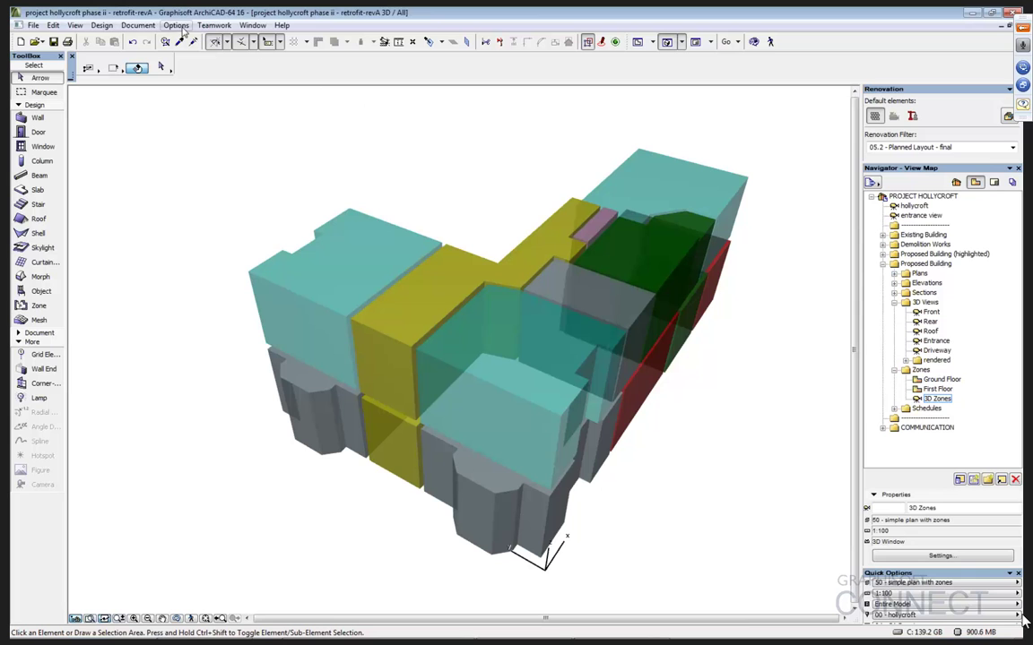
Step: Orbit and zoom the zone model around the DOUBLE BEDROOM zone, then deselect it
click(342, 302)
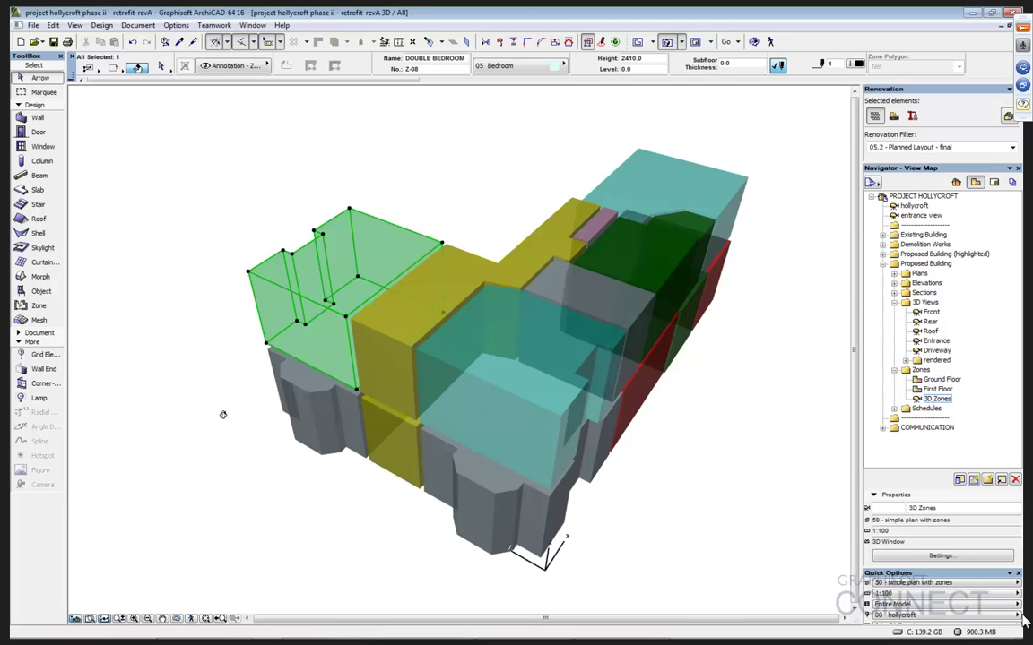
shift+middle_drag(224, 417, 465, 335)
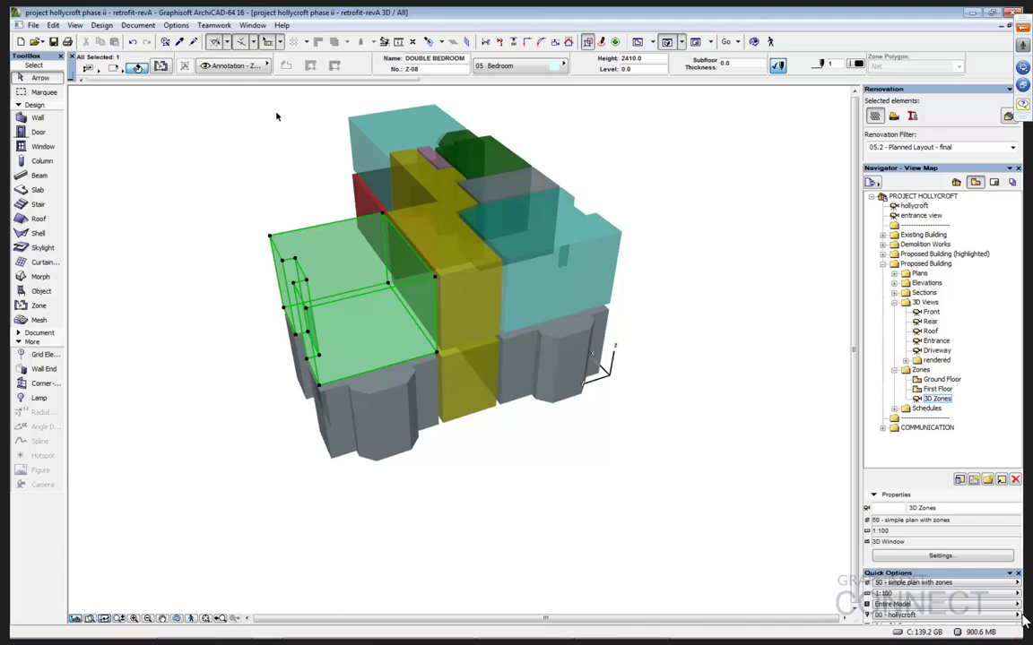
drag(149, 79, 281, 90)
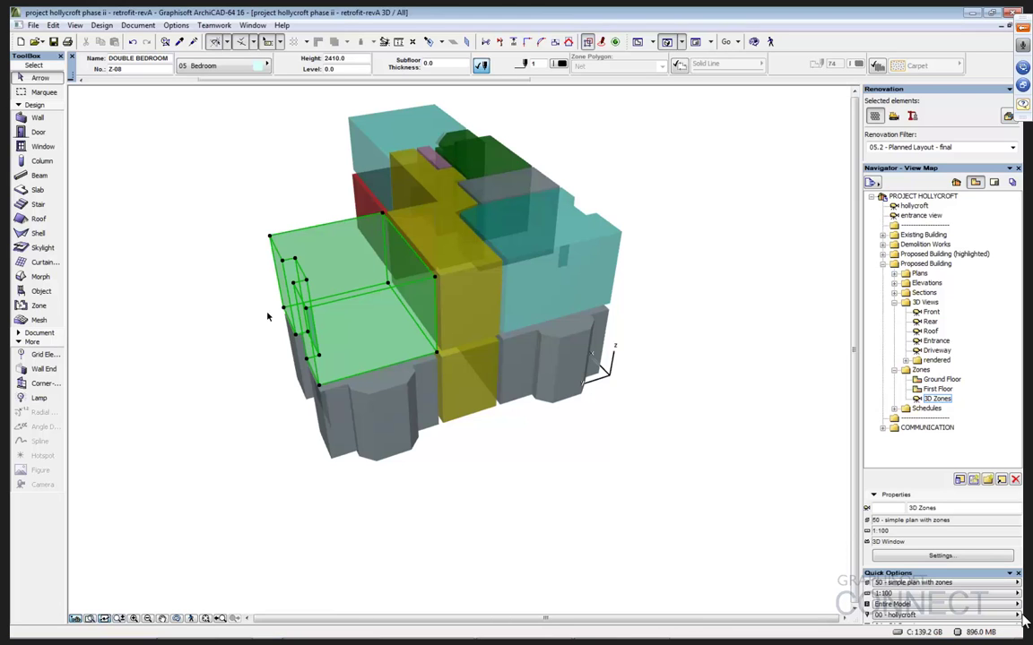
scroll(266, 317, up, 2)
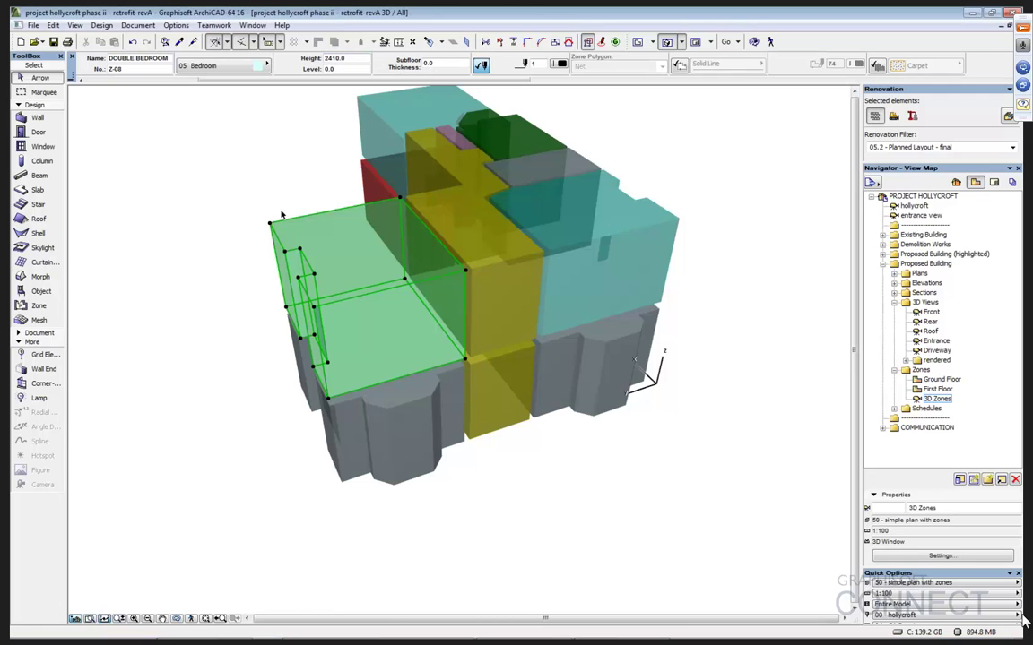
click(267, 215)
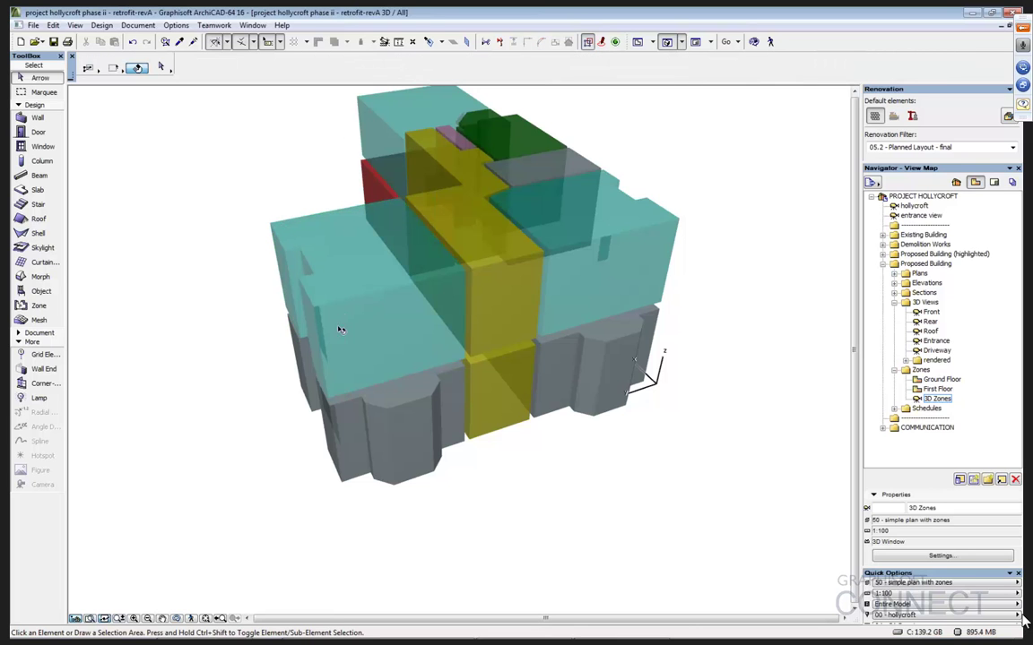
mouse_move(340, 338)
shift+middle_down()
mouse_move(177, 300)
mouse_move(181, 311)
shift+middle_up()
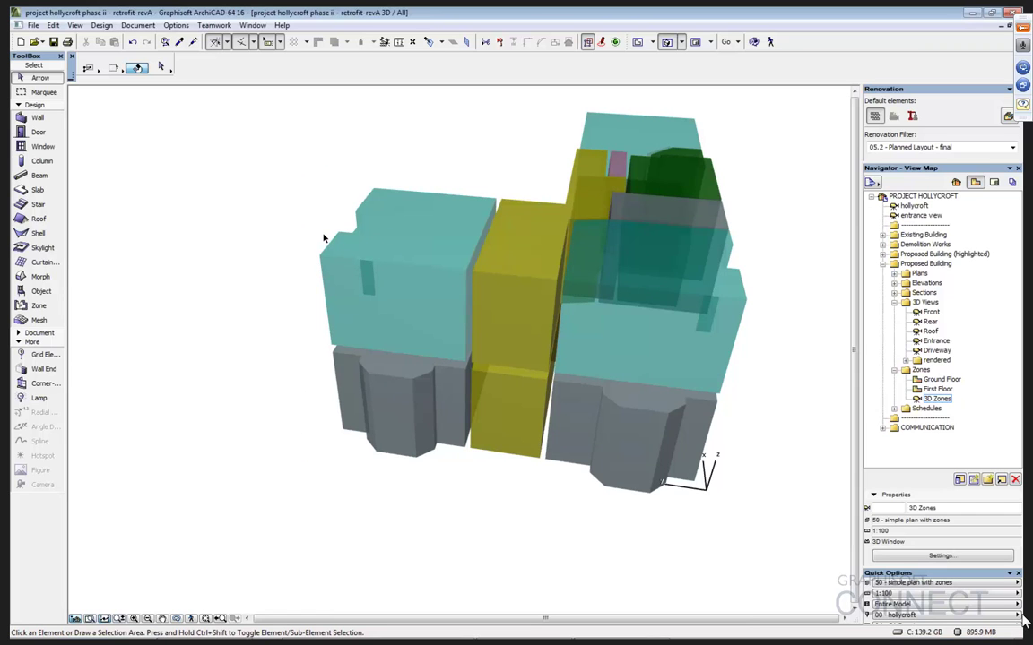
shift+middle_drag(319, 240, 251, 206)
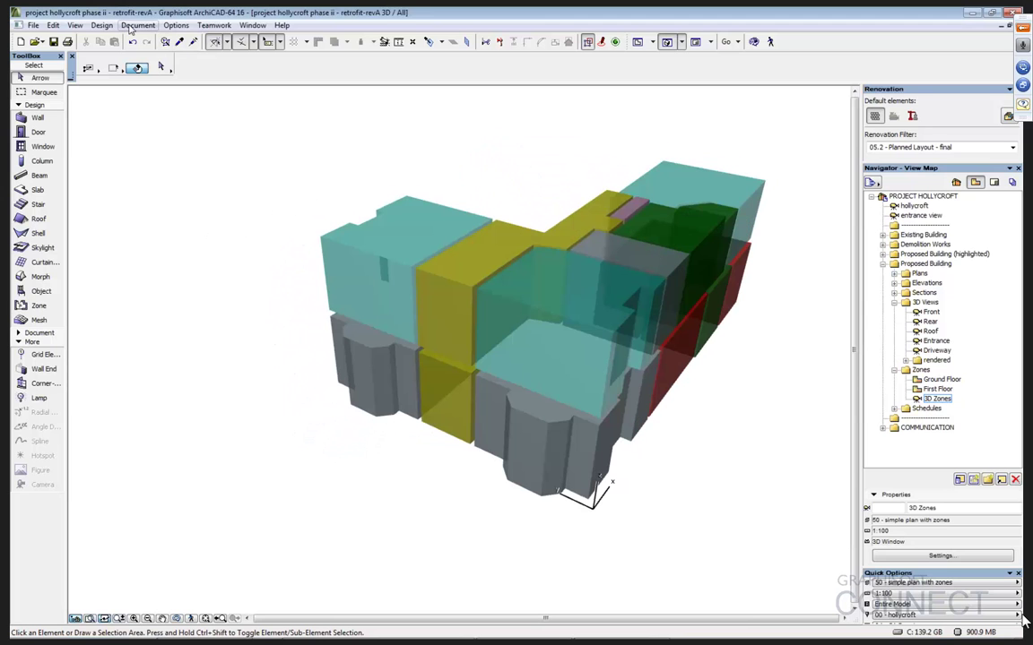
Step: Open the Energy Model Review from Design > Energy Evaluation
click(101, 25)
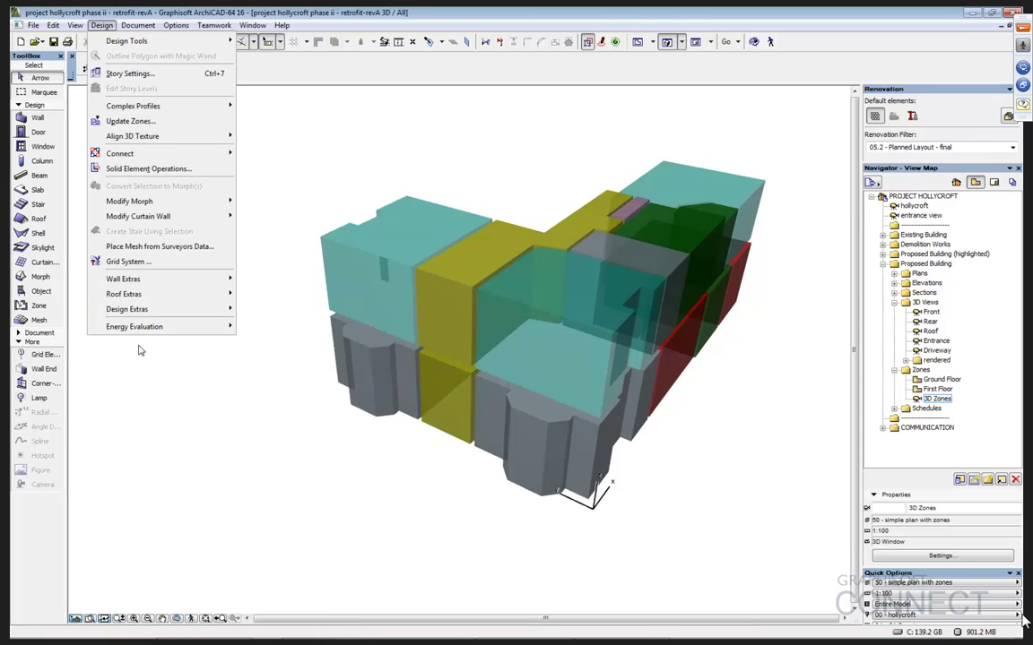
mouse_move(189, 328)
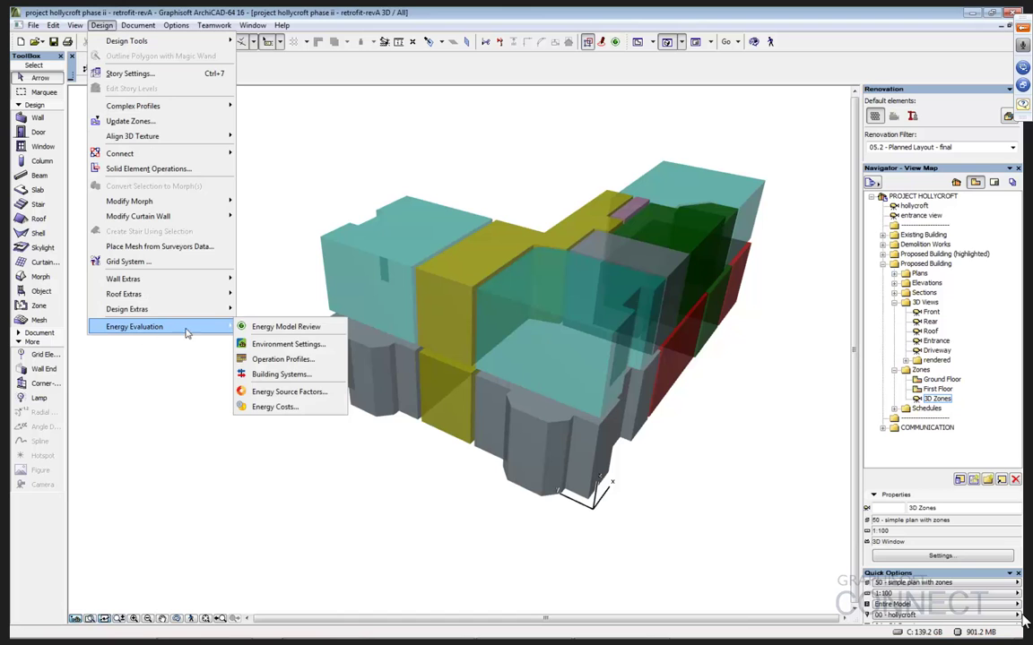
click(286, 328)
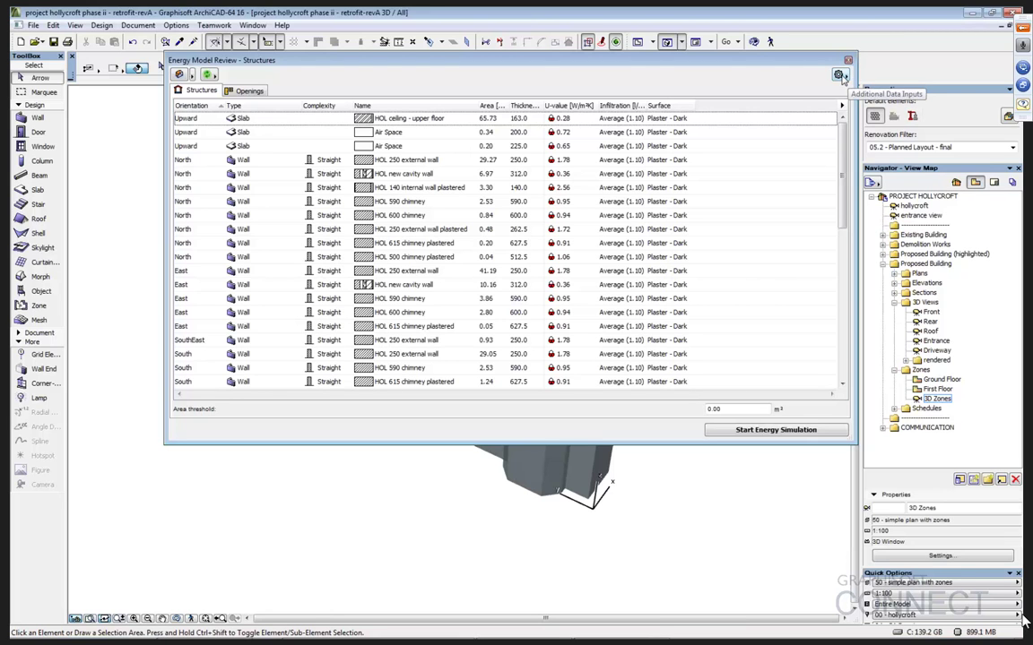
Step: Open Environment Settings and show the project location in Google Maps
click(840, 75)
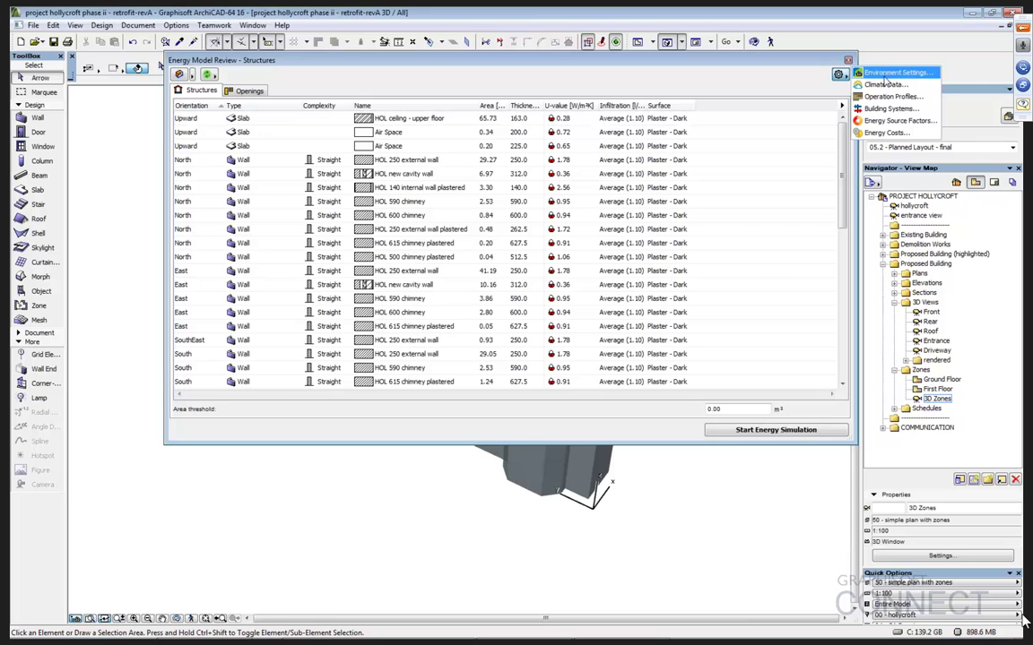
click(892, 72)
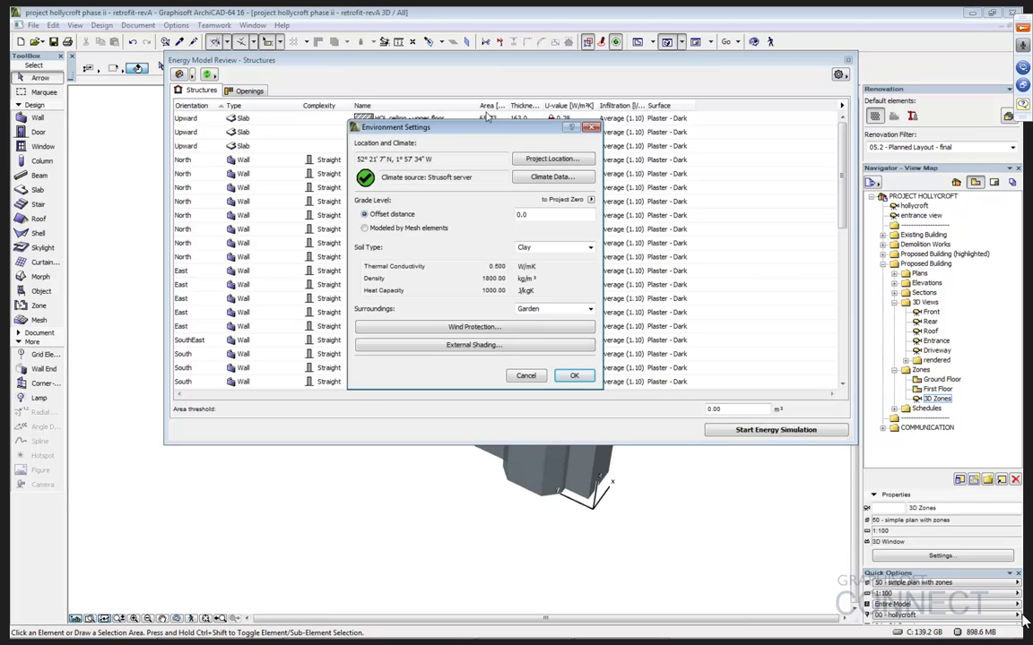
drag(492, 133, 427, 81)
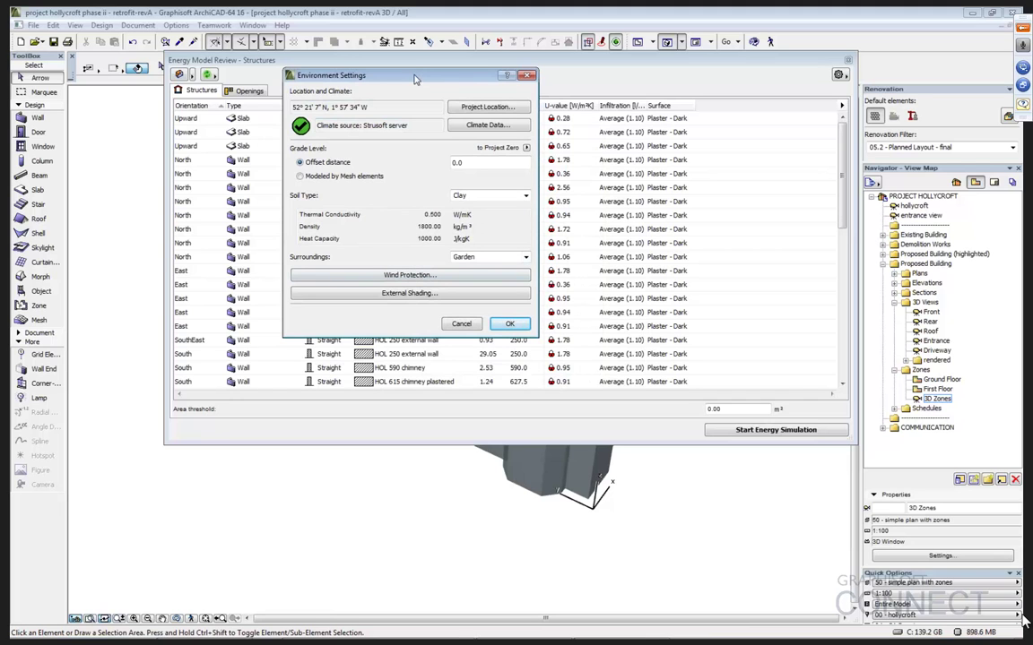
click(477, 109)
click(478, 108)
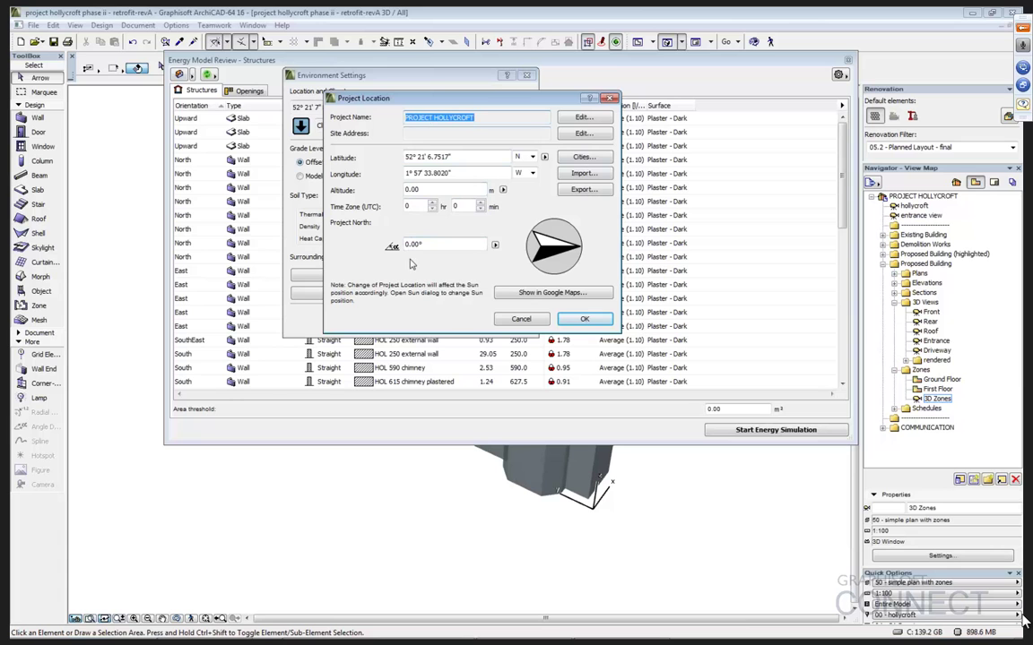
click(522, 293)
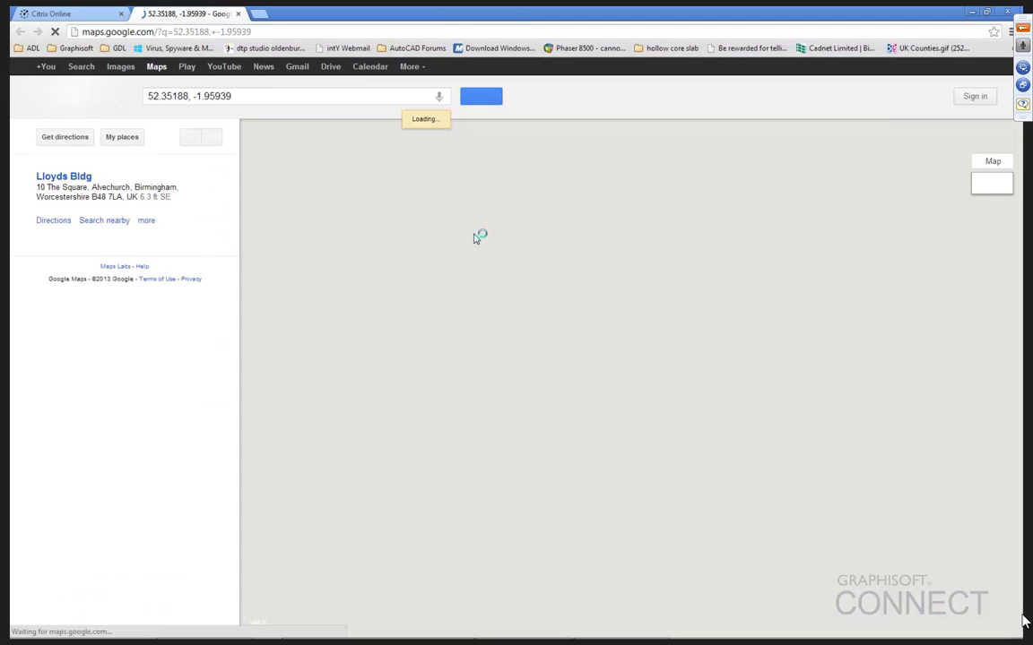
Step: Zoom into the site at 52.35188, -1.95939 on satellite imagery, then return to ArchiCAD
scroll(635, 386, up, 3)
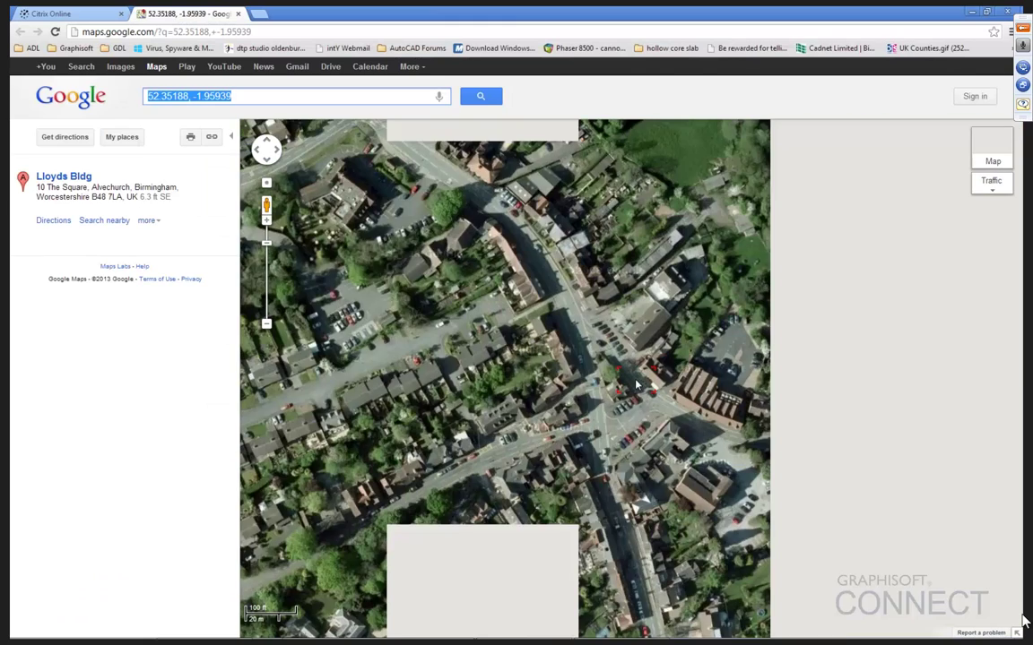
scroll(635, 385, up, 2)
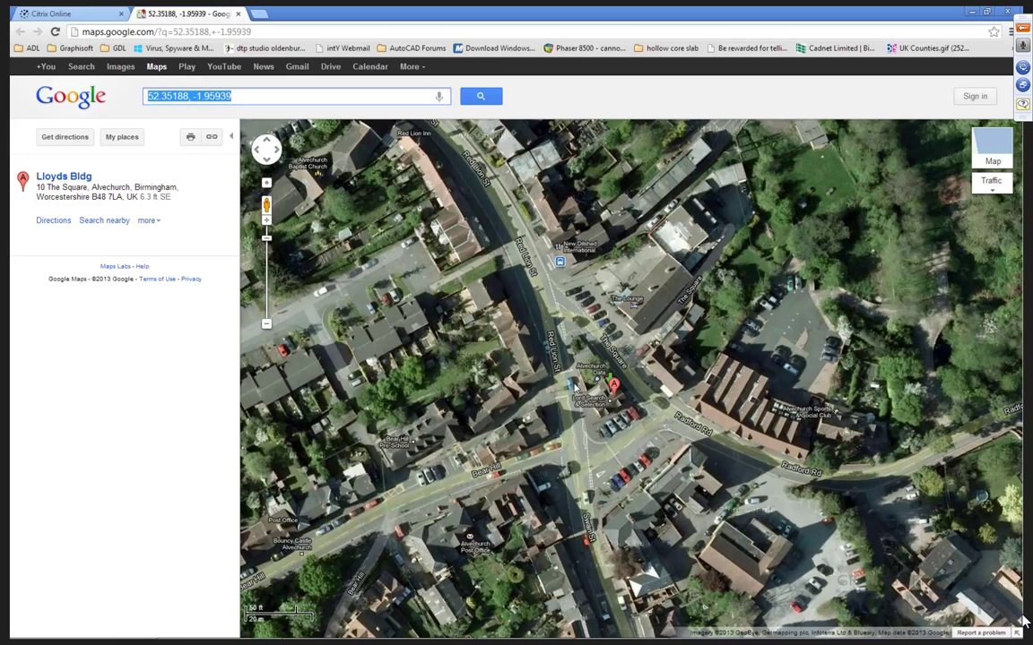
mouse_move(1024, 620)
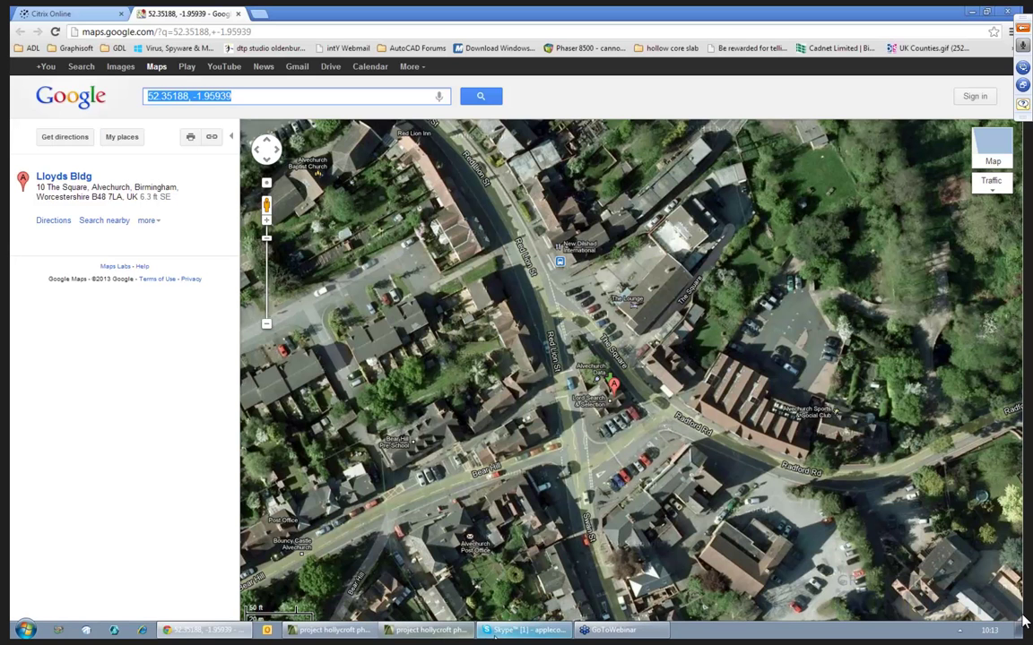
key(alt+Tab)
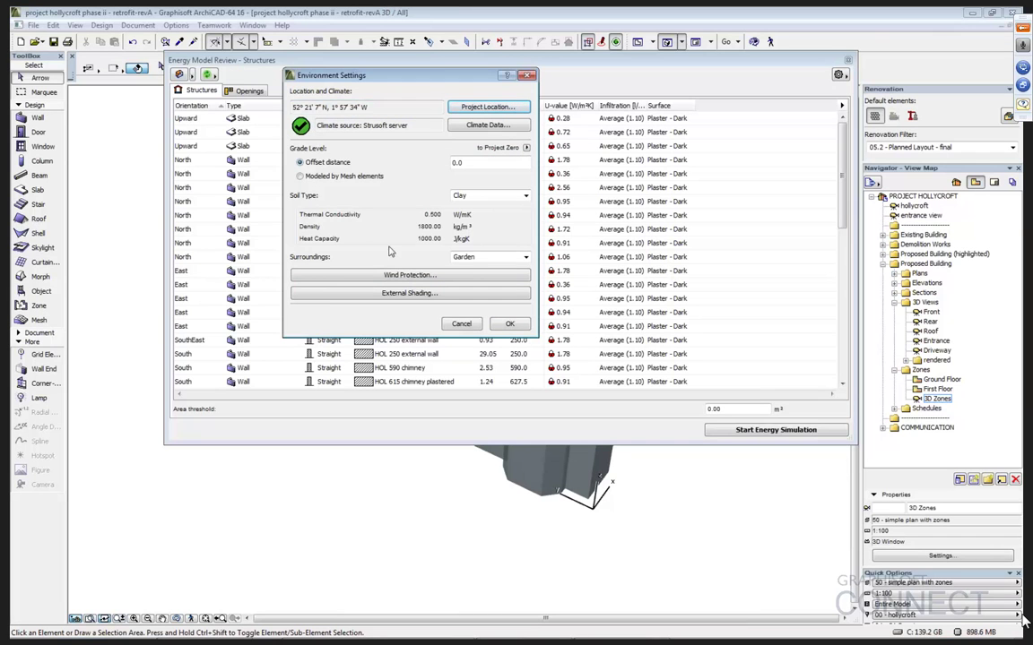
Step: Open Wind Protection and try North as Unprotected, then Partly protected
click(390, 276)
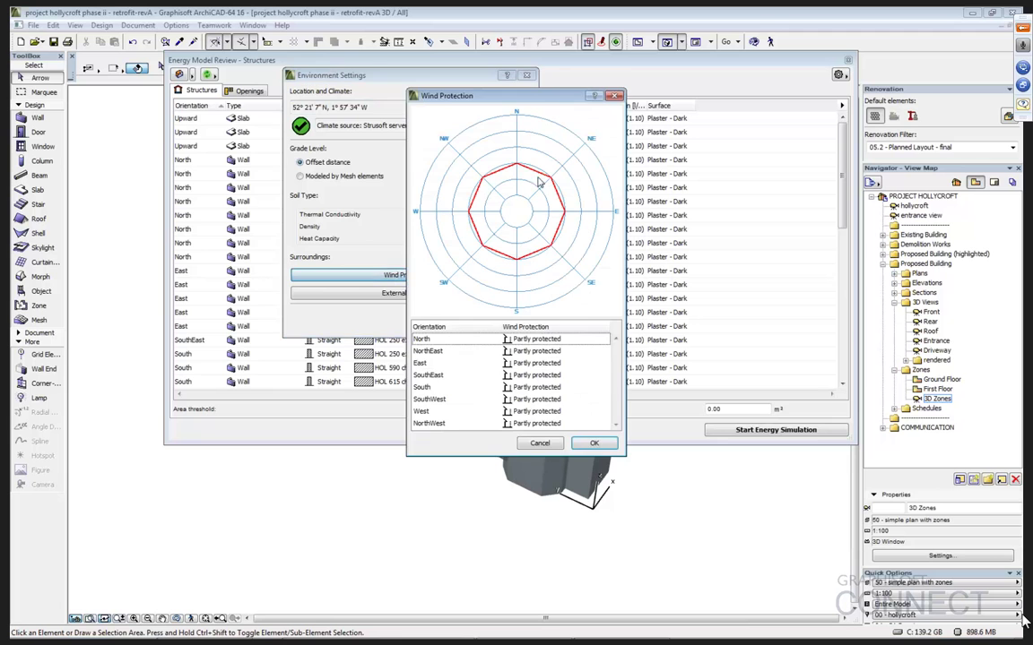
drag(511, 103, 429, 101)
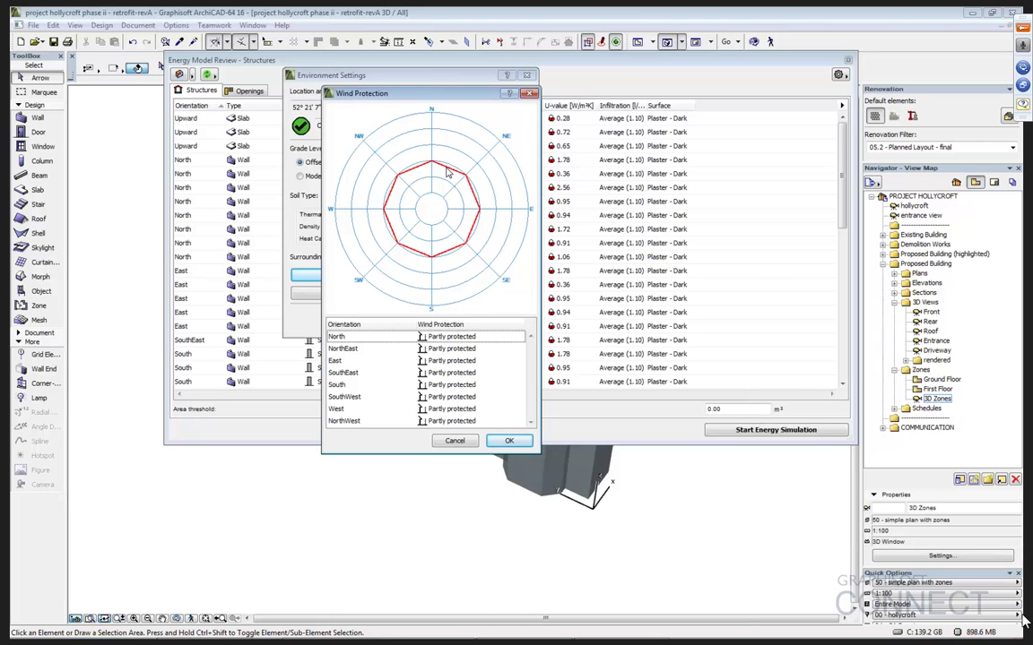
click(367, 337)
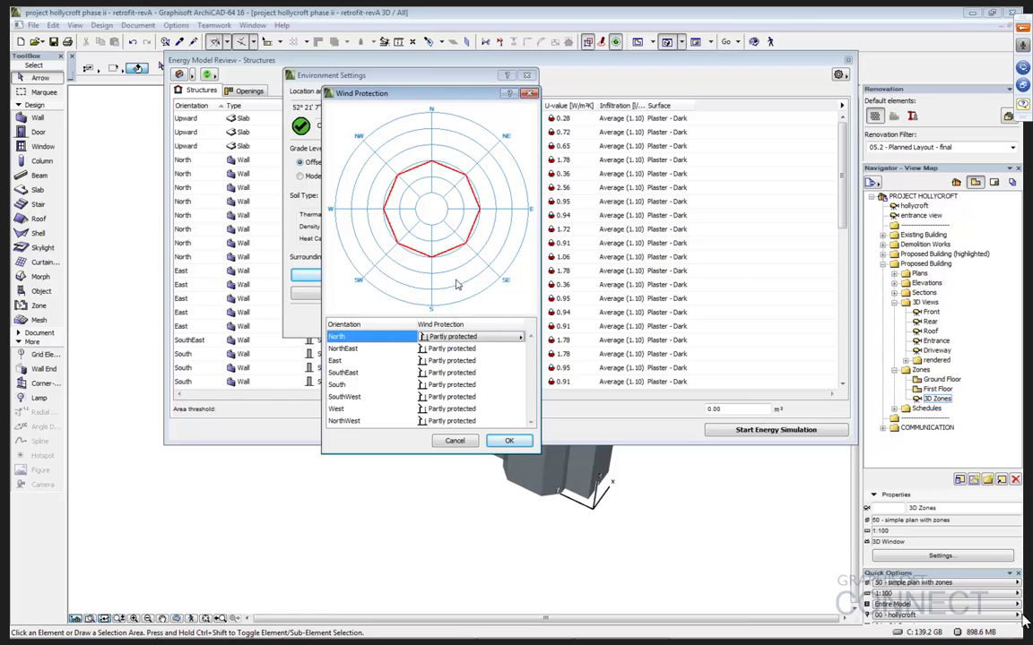
click(520, 337)
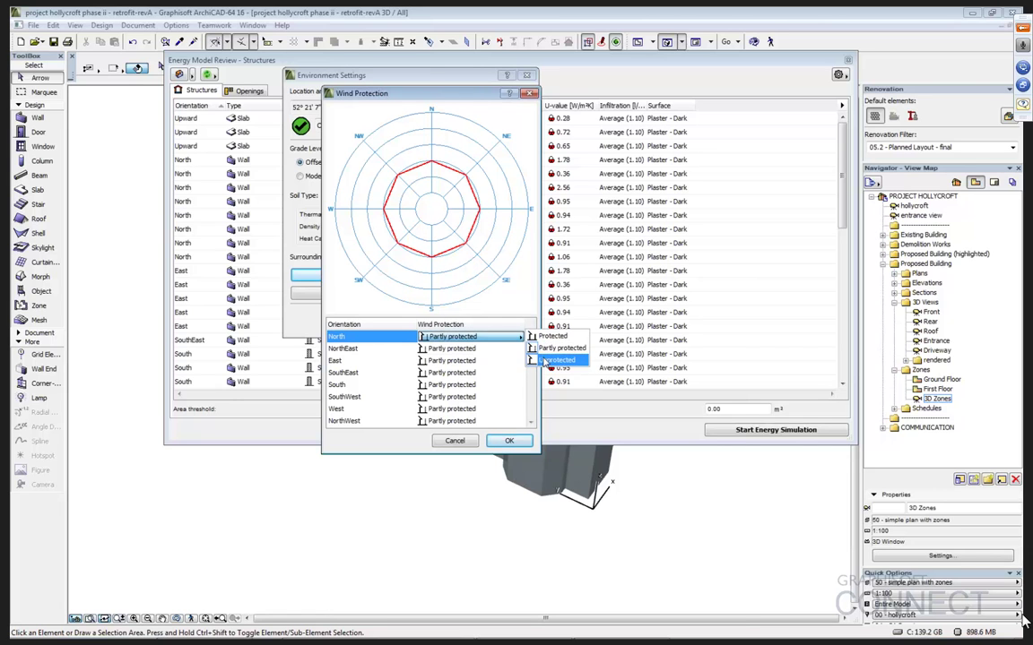
click(543, 362)
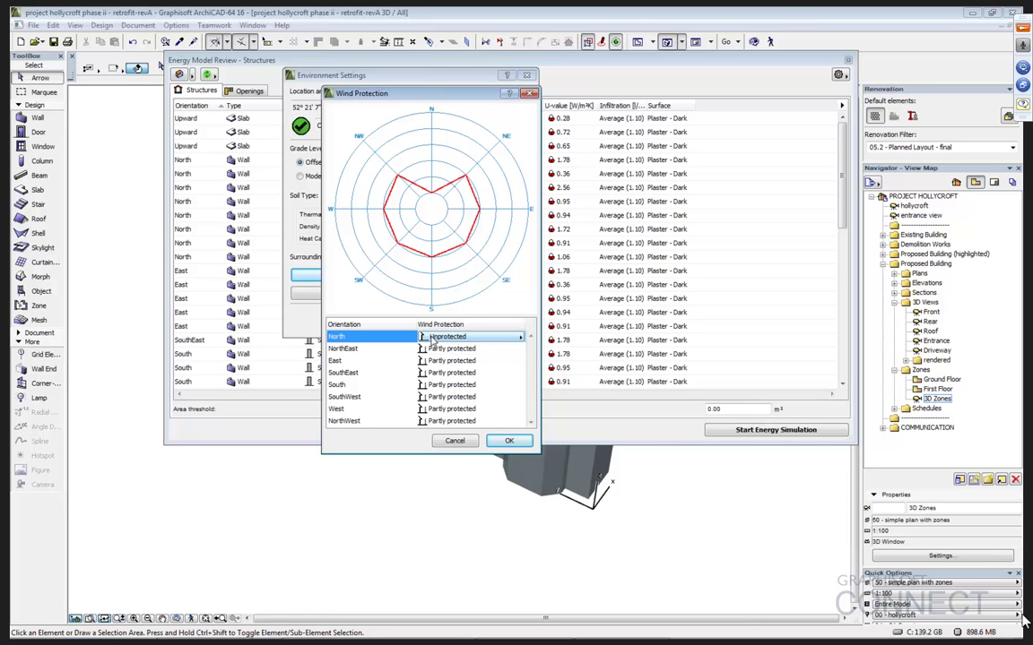
click(520, 337)
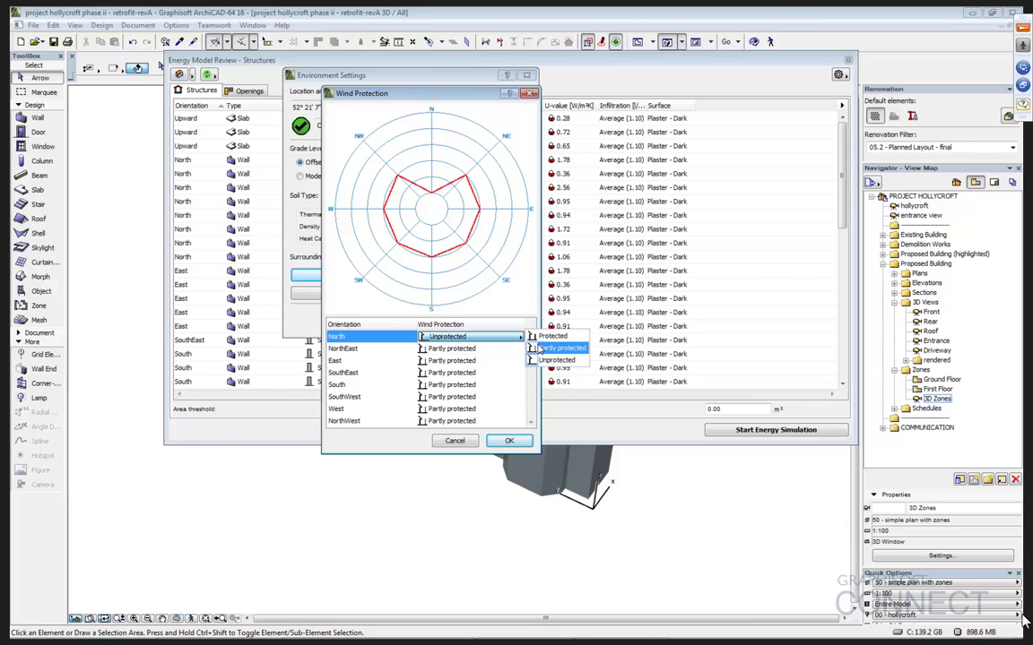
click(536, 347)
Step: Try North as Protected, restore Partly protected, and cancel the wind protection changes
click(520, 337)
click(552, 336)
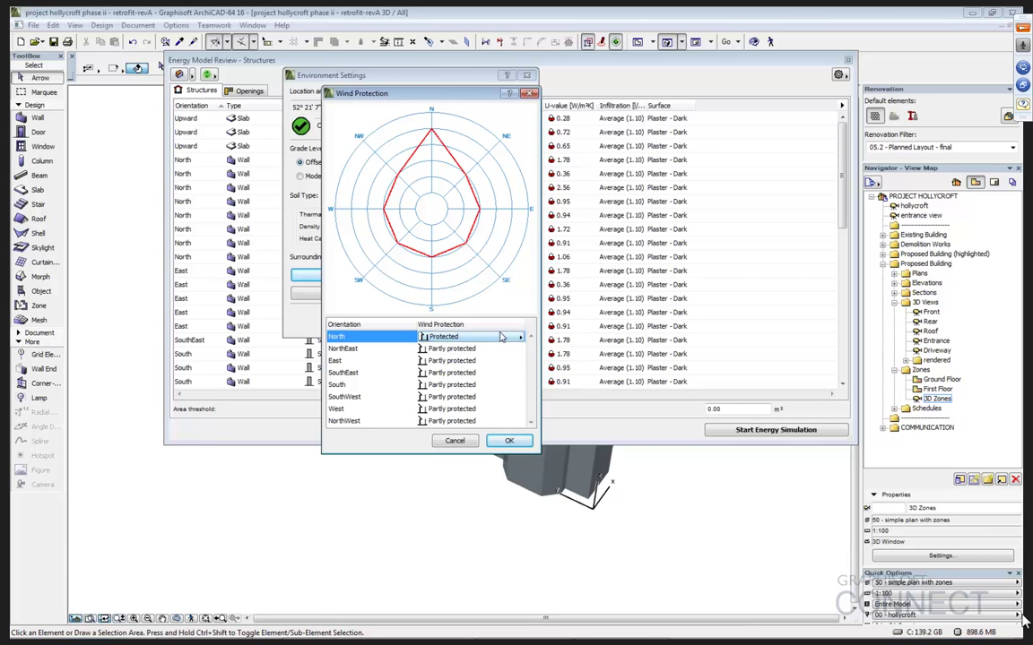
click(520, 337)
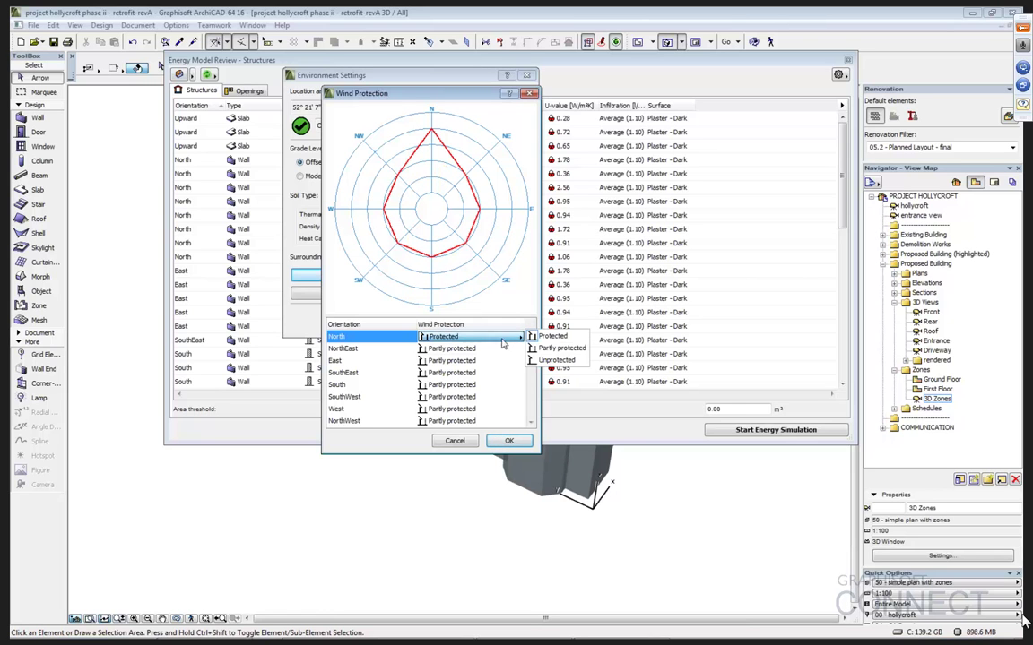
click(559, 348)
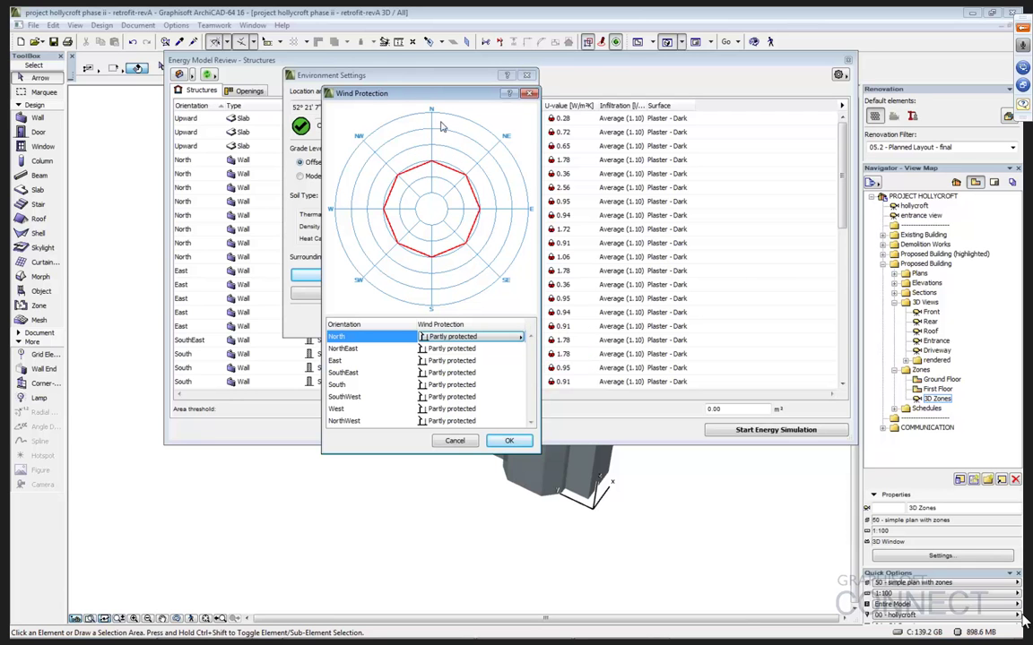
drag(396, 93, 117, 46)
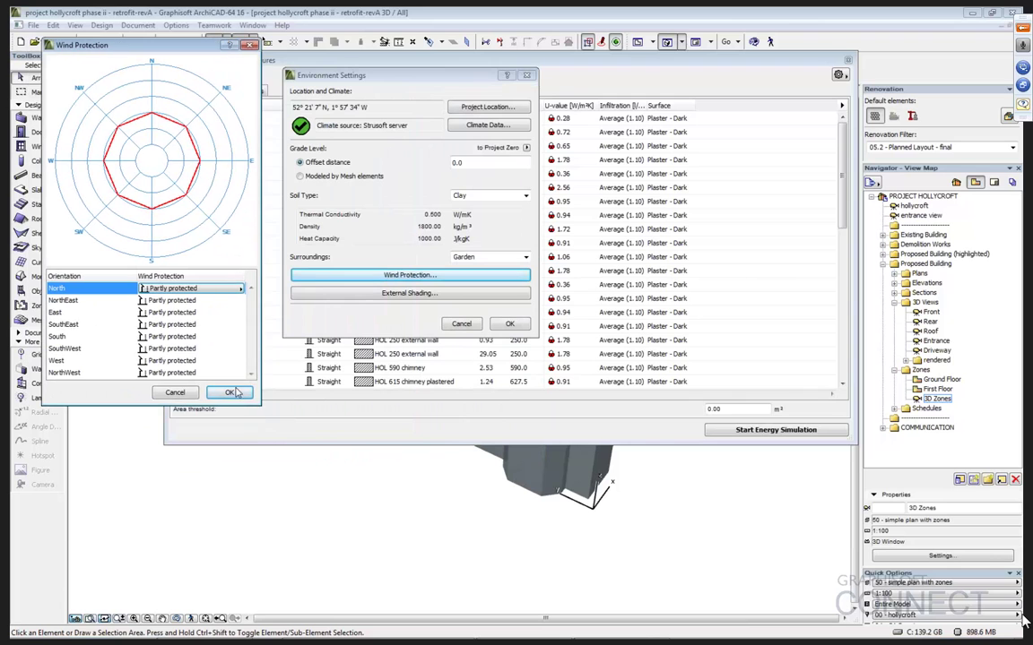
click(179, 396)
Step: Check External Shading, keep East as Not shaded, and cancel without changes
click(386, 292)
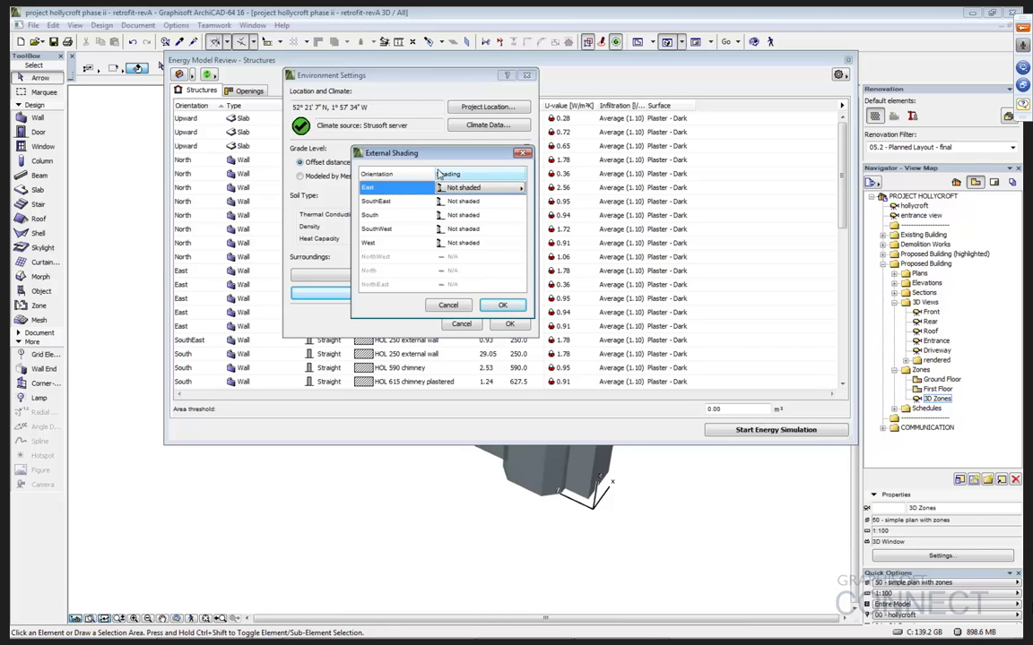
click(491, 190)
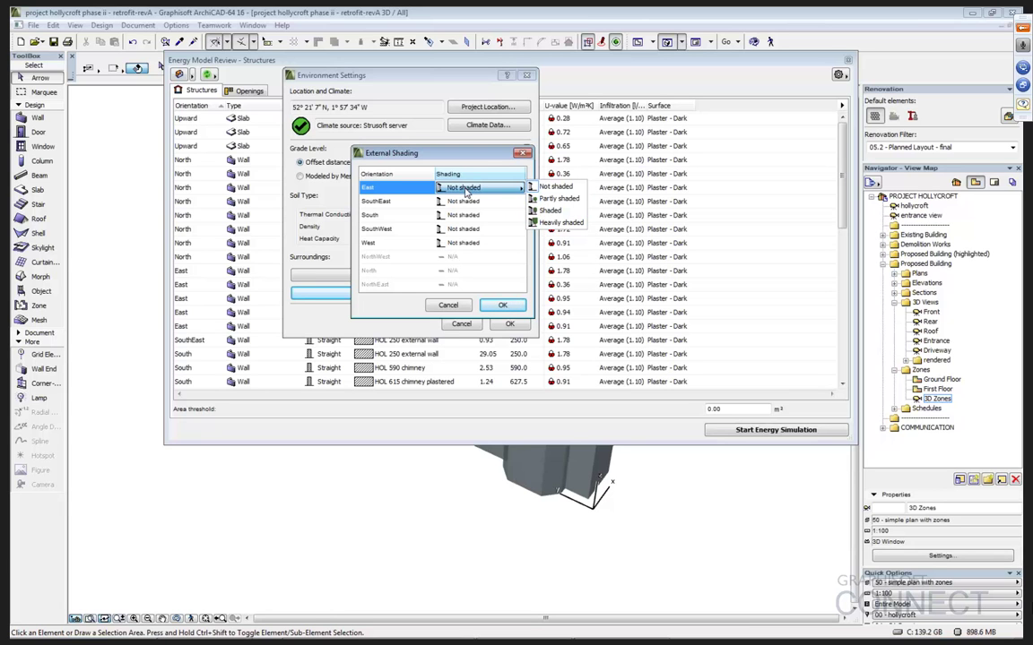
click(465, 160)
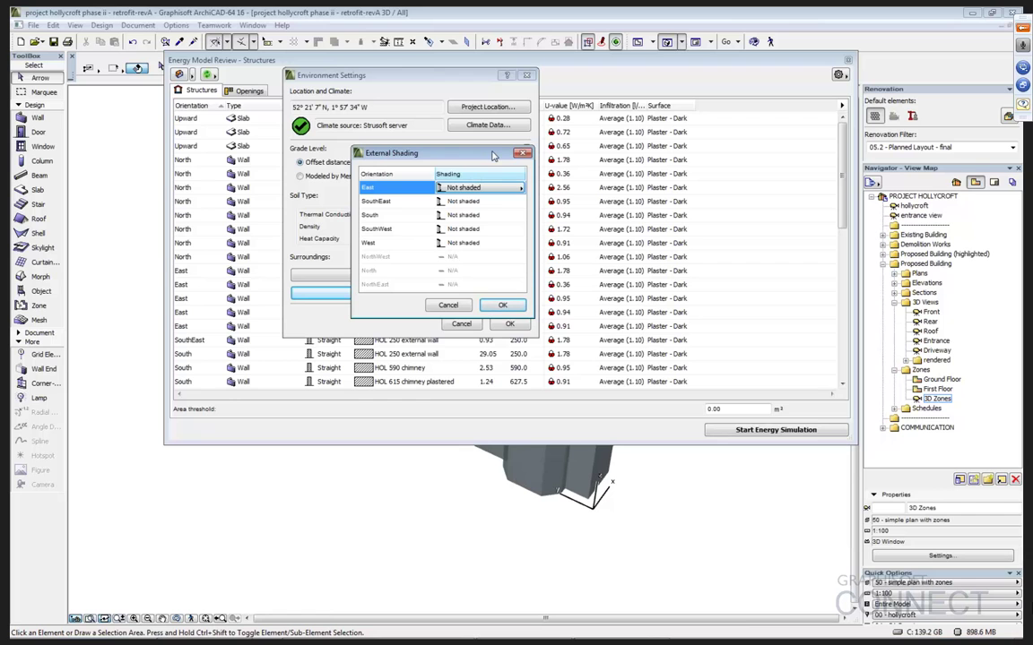
drag(492, 156, 234, 110)
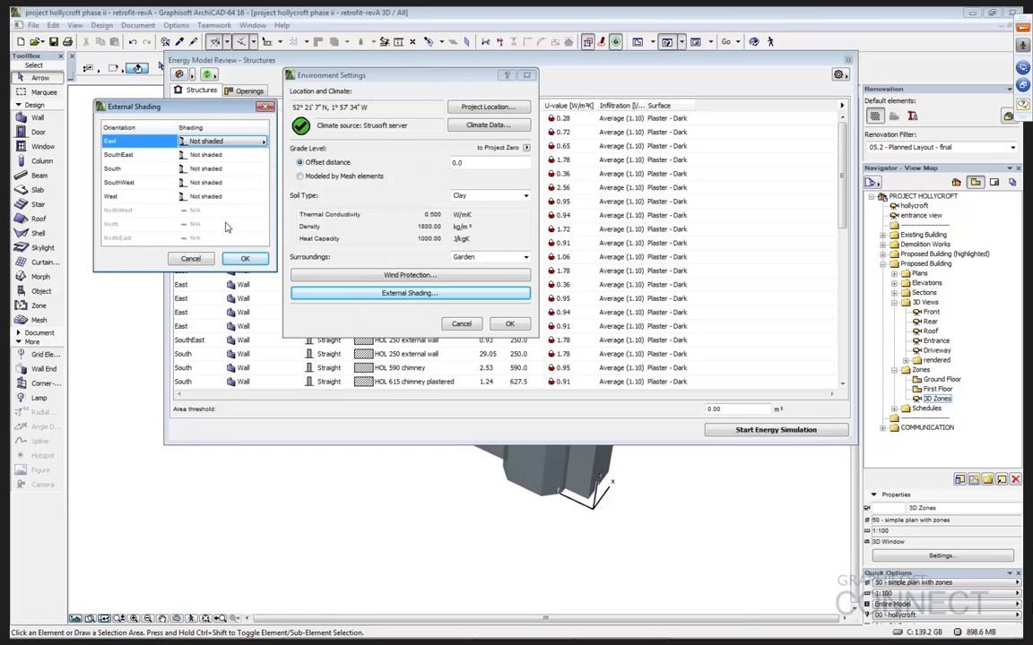
click(190, 259)
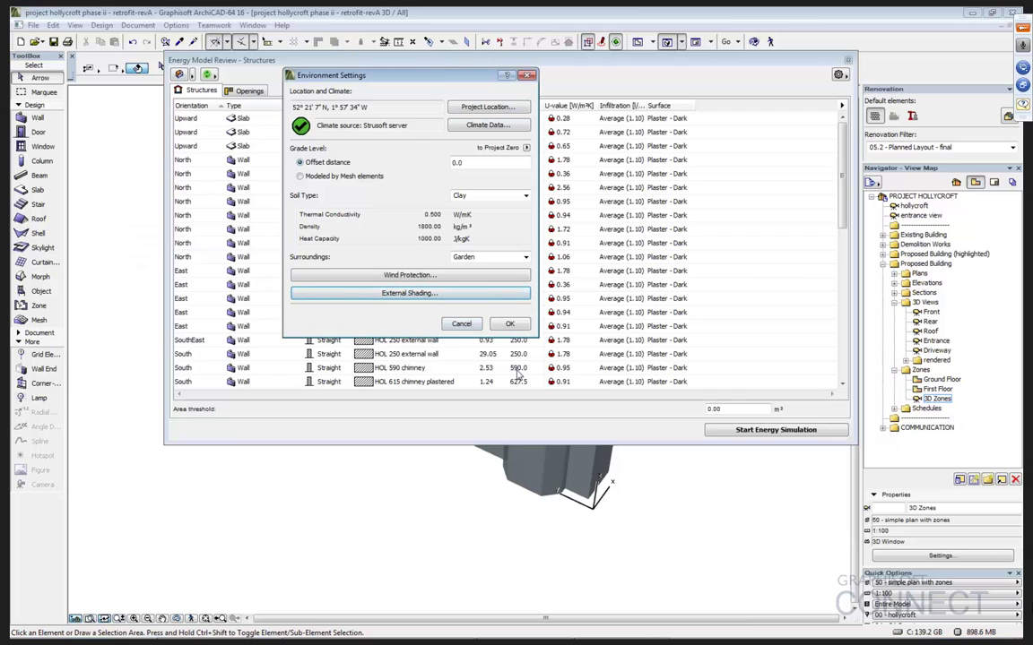
Step: Close Environment Settings and open Operation Profile, keeping Residential as primary function
click(459, 325)
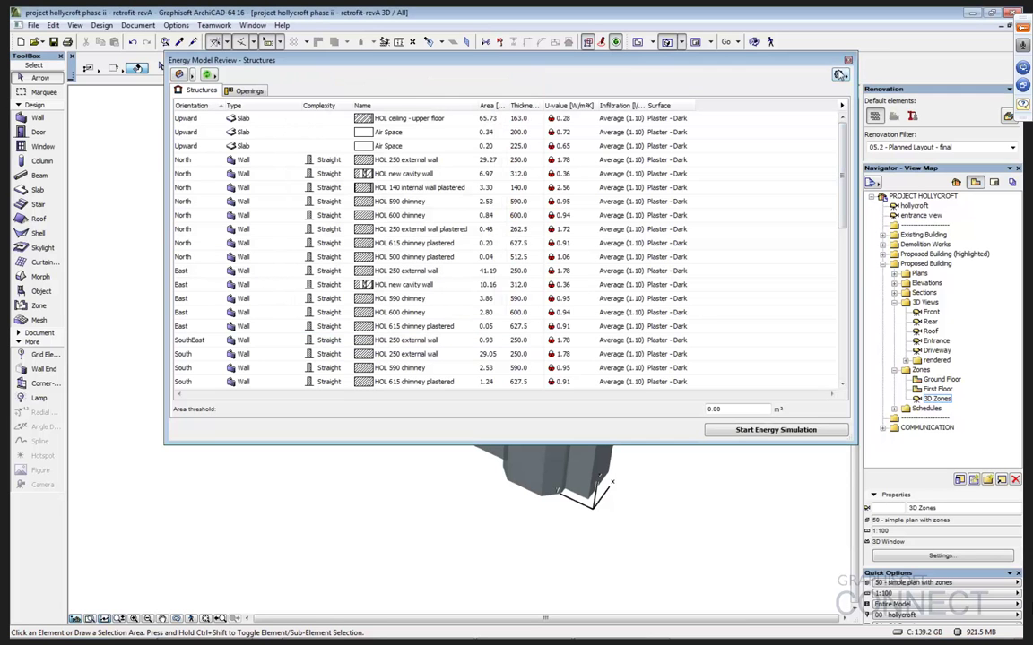
click(839, 74)
click(859, 96)
drag(517, 52, 385, 60)
click(397, 87)
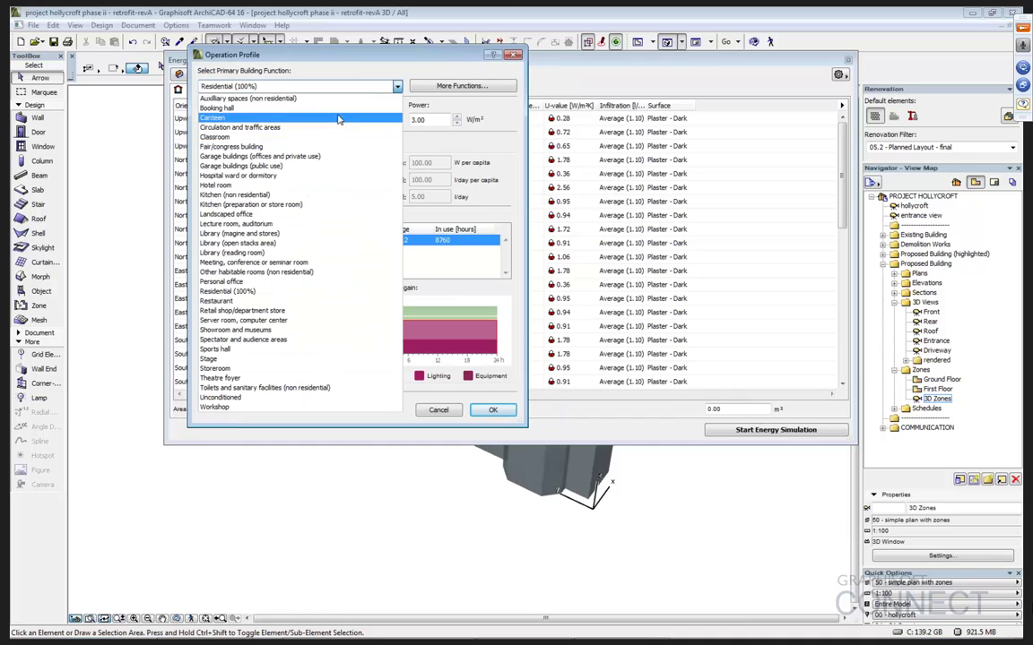
click(267, 294)
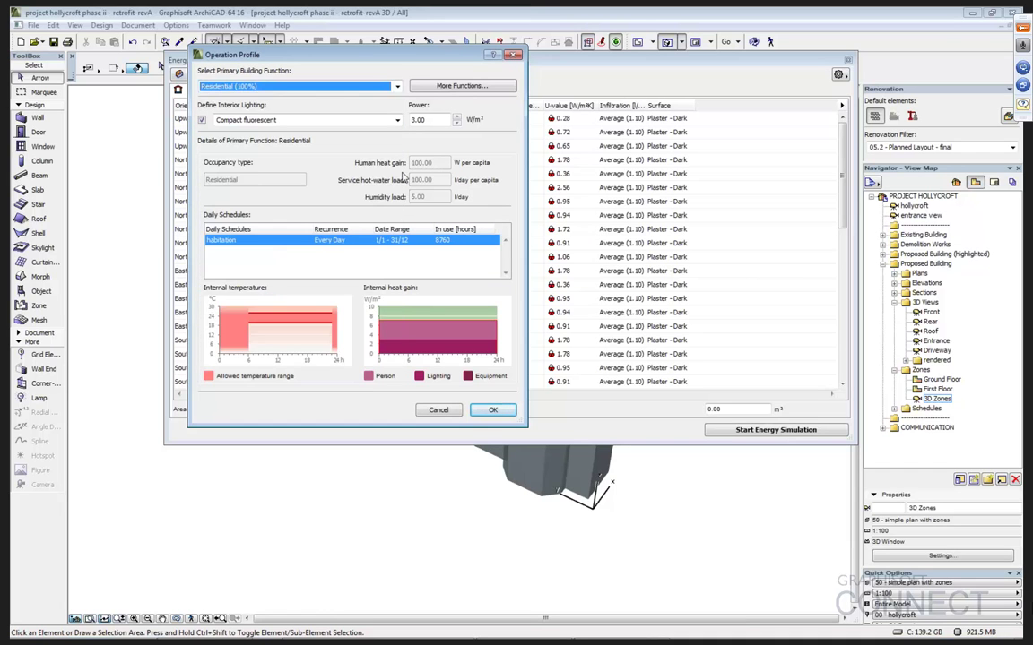
Step: Add Personal office as a 15% additional function with Residential at 85%
click(463, 86)
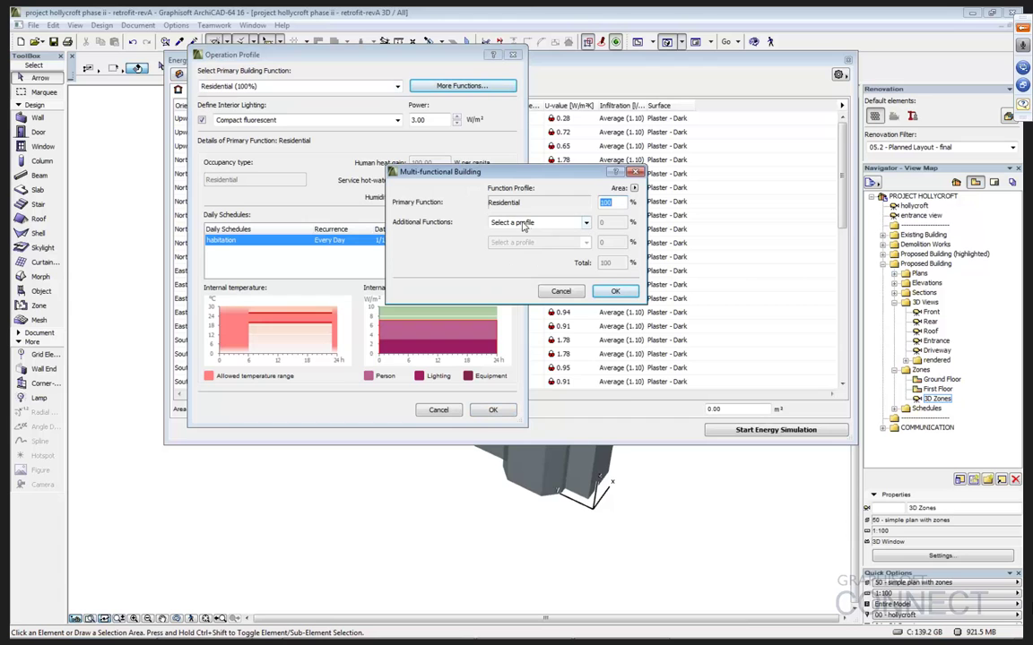
click(581, 223)
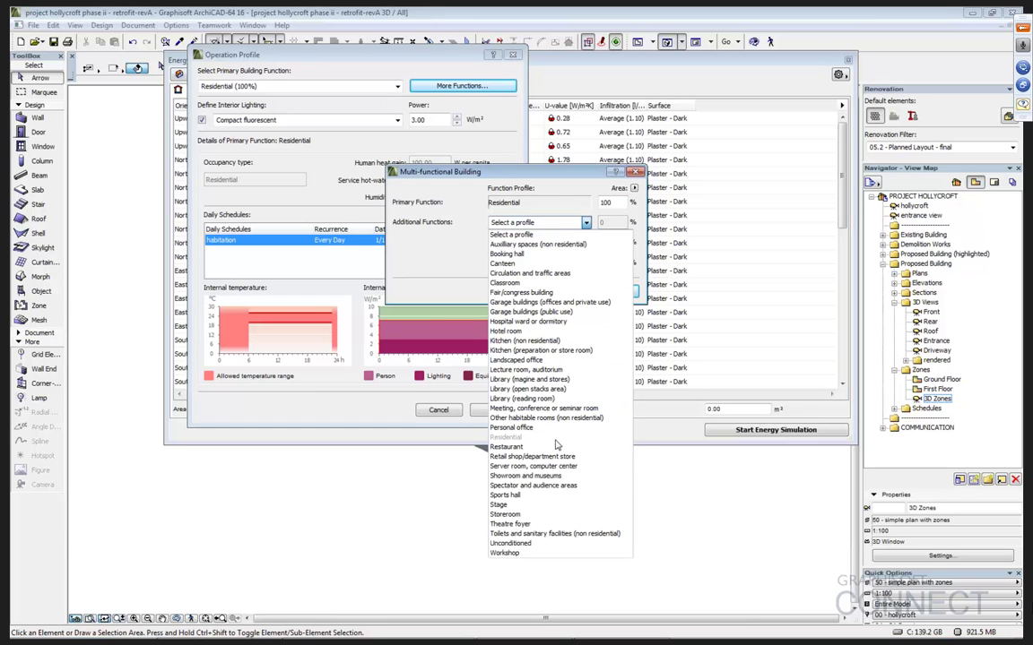
click(511, 427)
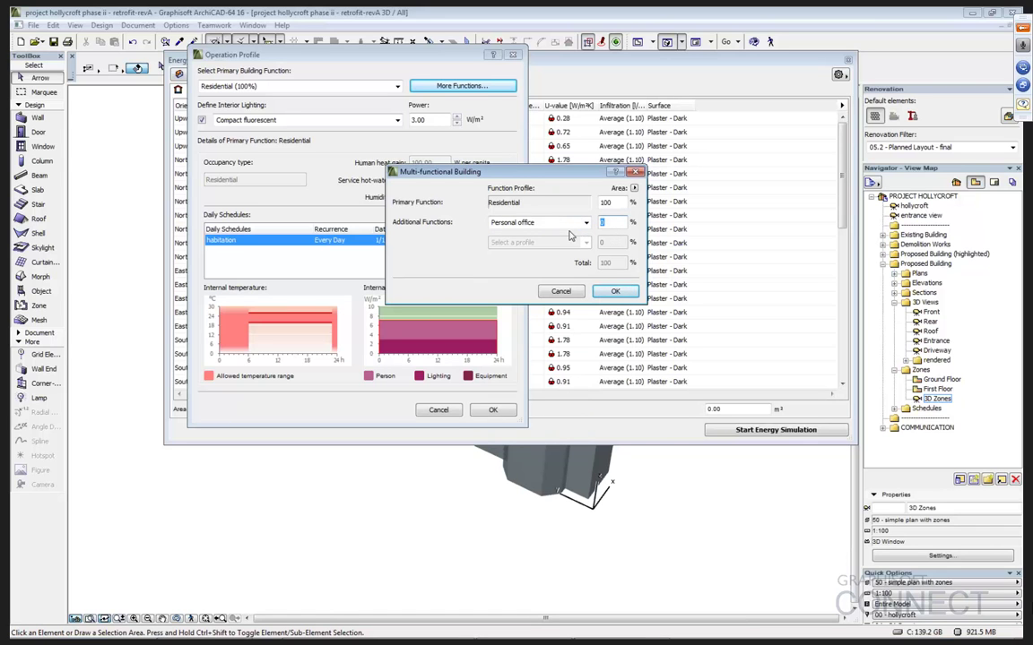
text(15)
key(Tab)
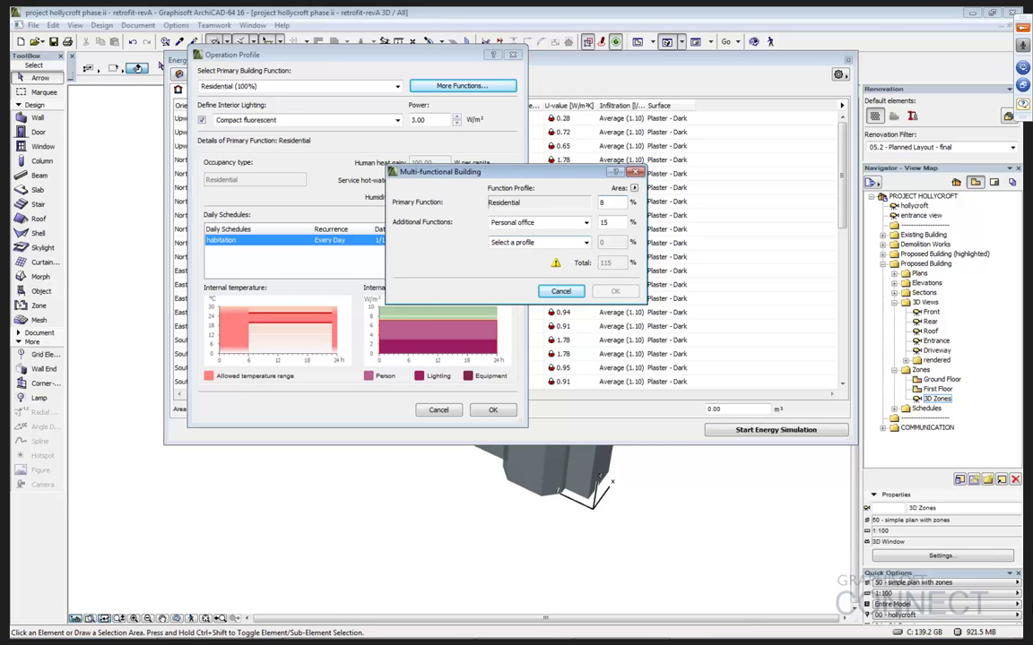
text(85)
click(585, 242)
click(566, 246)
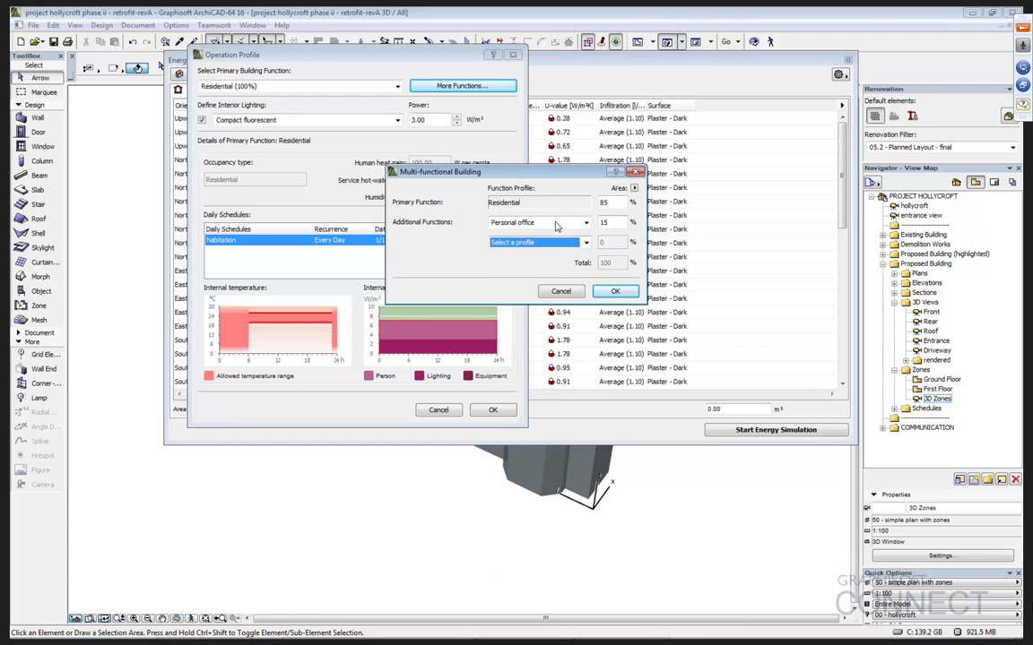
click(615, 291)
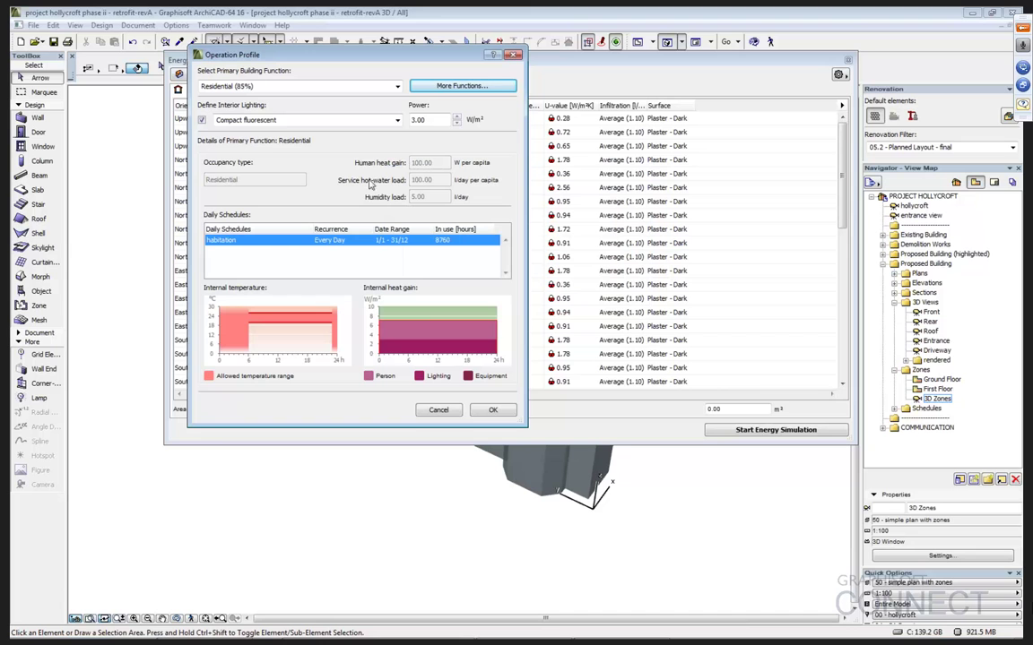
drag(285, 58, 362, 58)
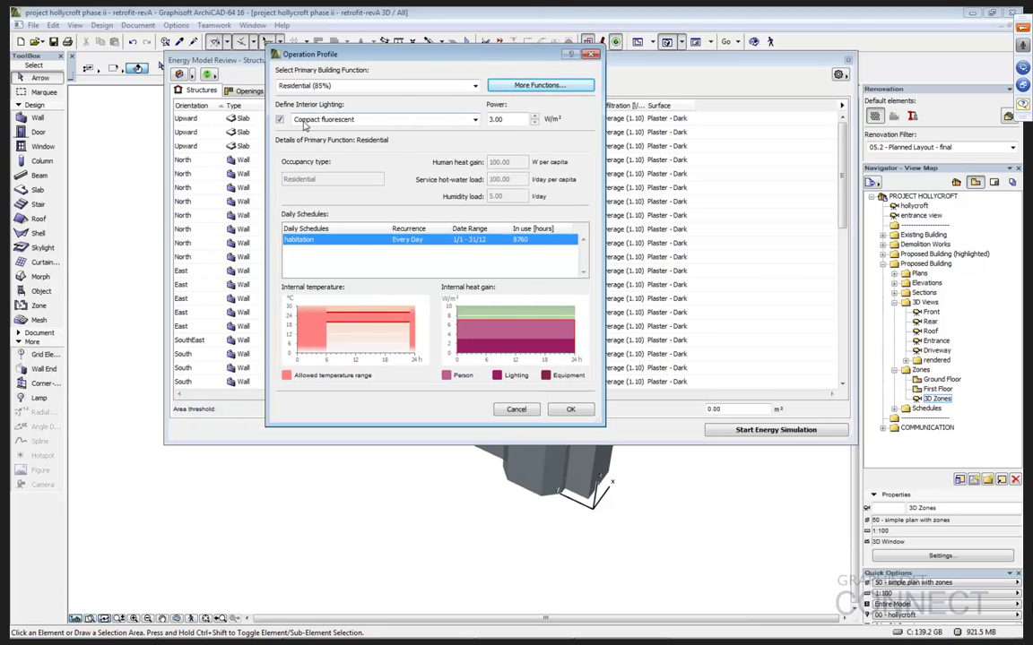
Step: Switch interior lighting from Compact fluorescent to Incandescent
click(323, 119)
click(490, 133)
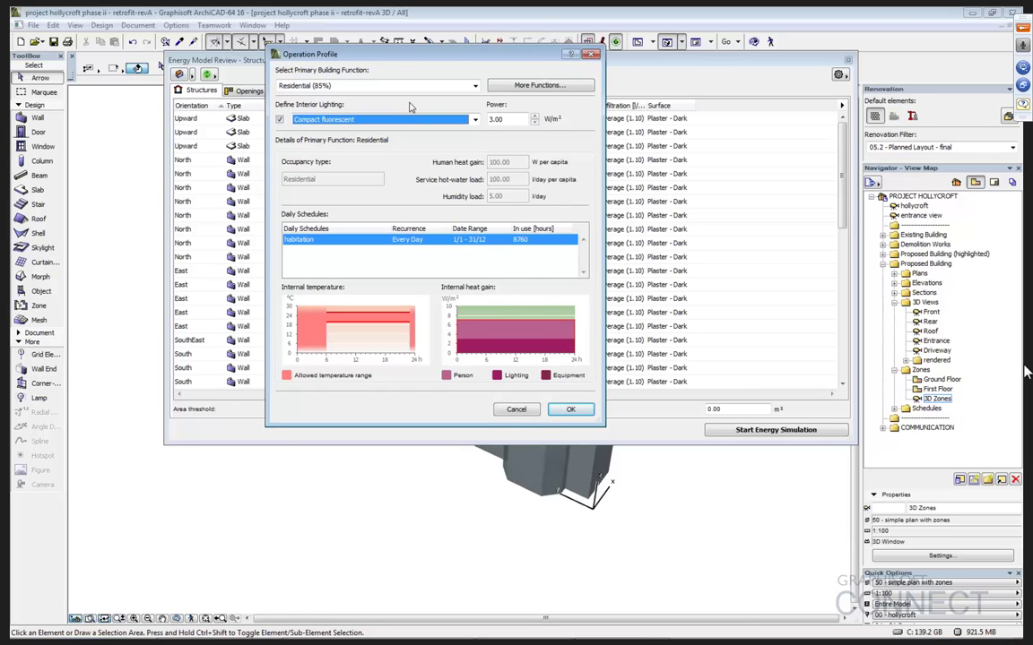
click(390, 128)
click(389, 121)
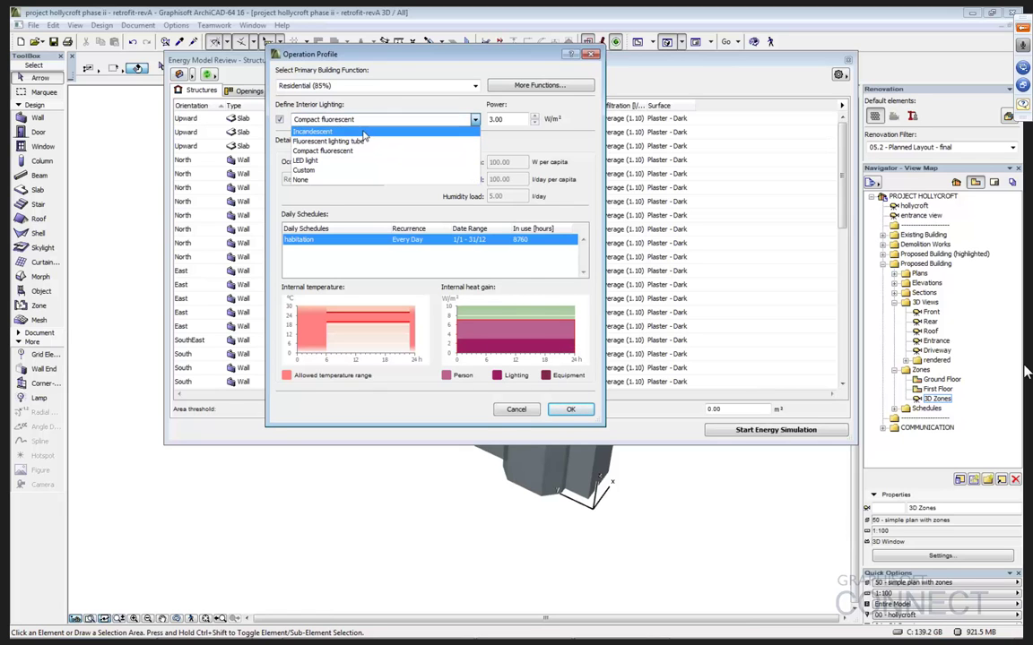
click(362, 132)
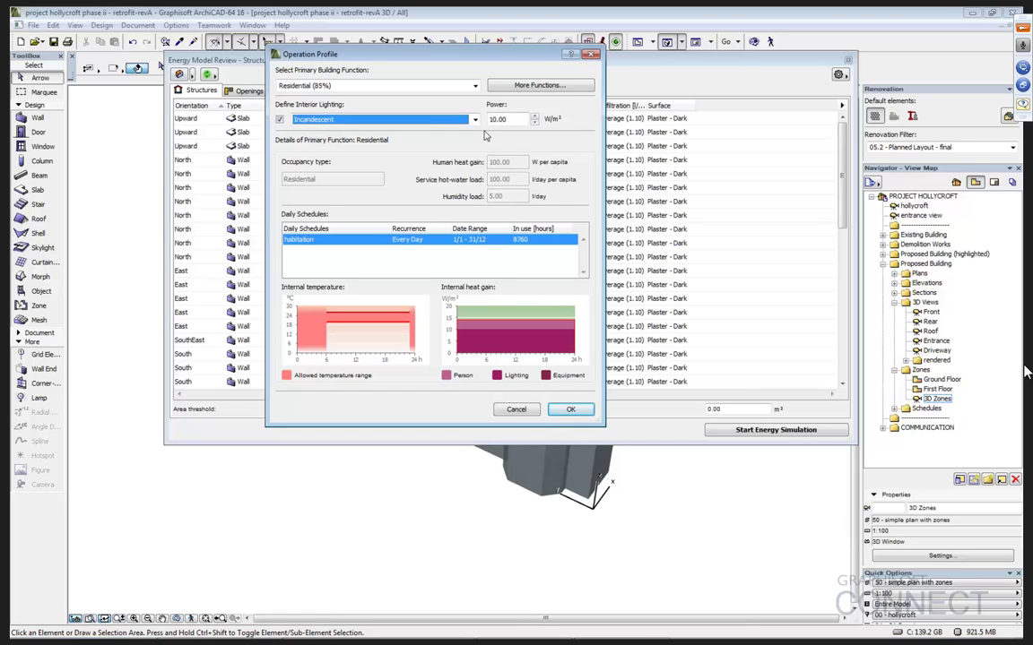
Step: Set interior lighting to Fluorescent lighting tube, close Operation Profile, and open Building Systems
click(387, 114)
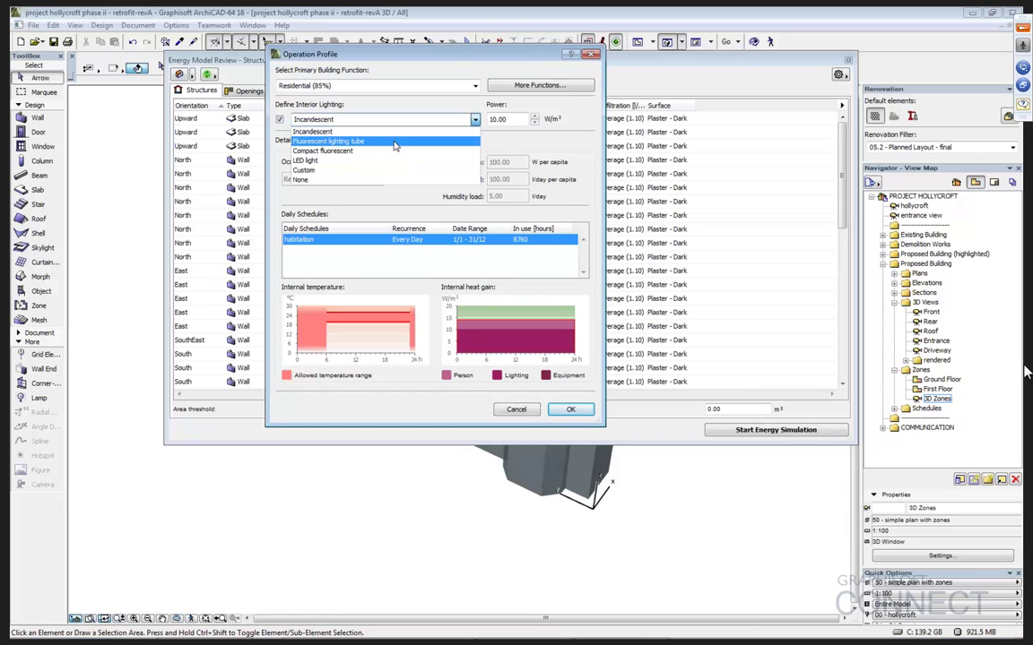
click(395, 144)
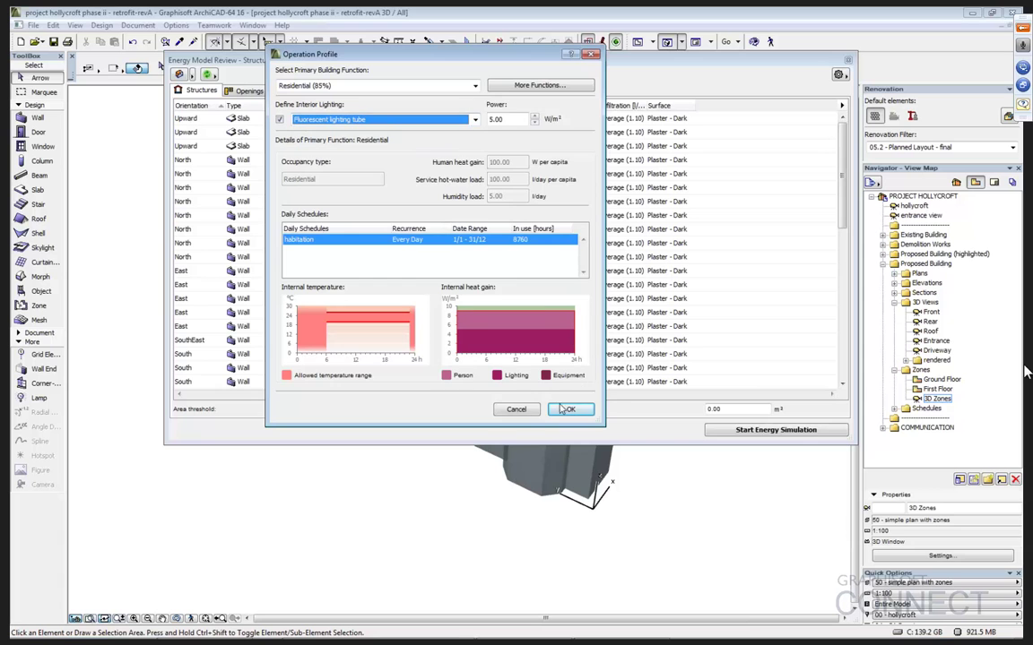
click(520, 409)
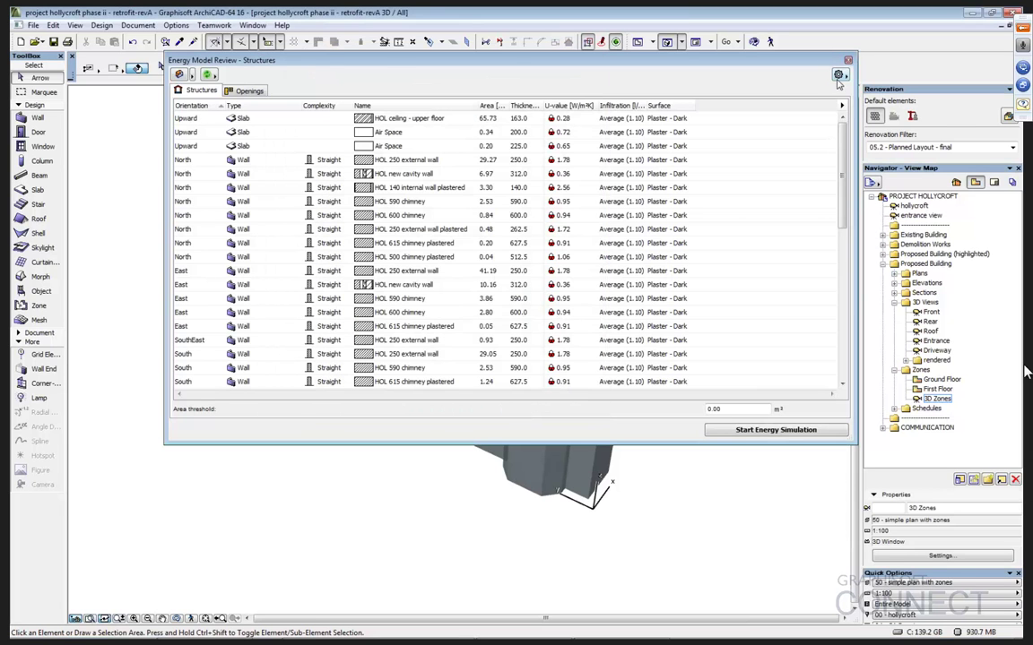
click(838, 75)
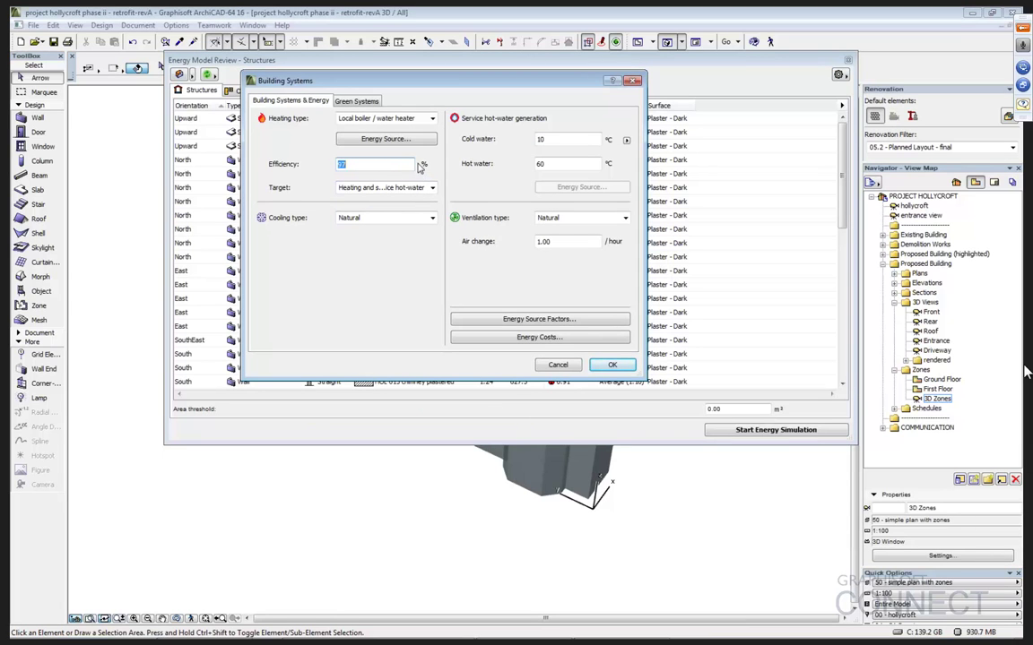
click(381, 188)
click(376, 209)
click(381, 187)
click(377, 209)
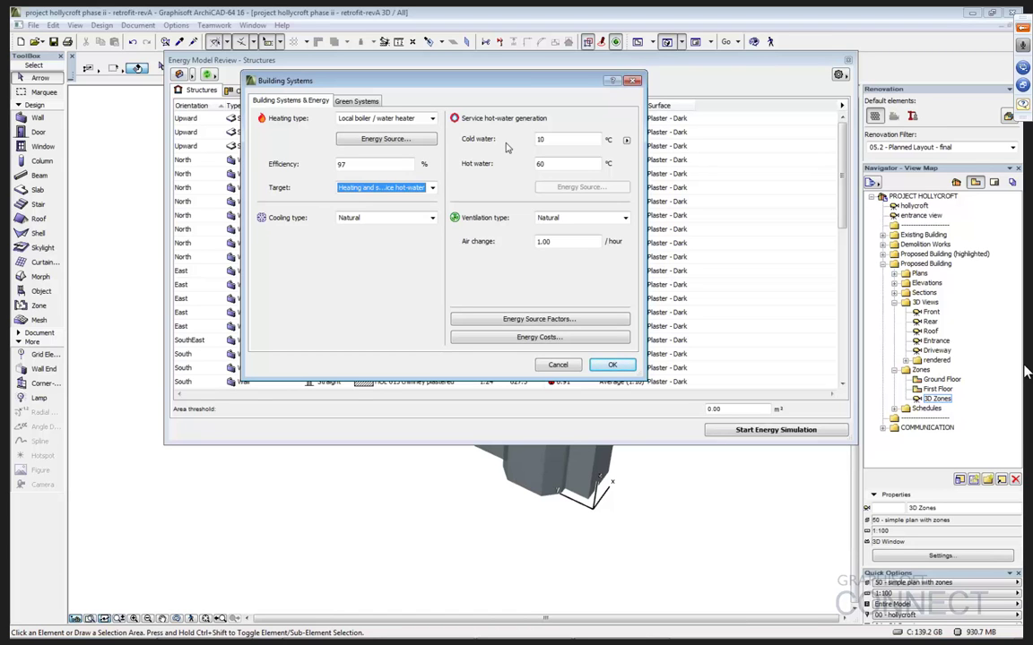
click(357, 103)
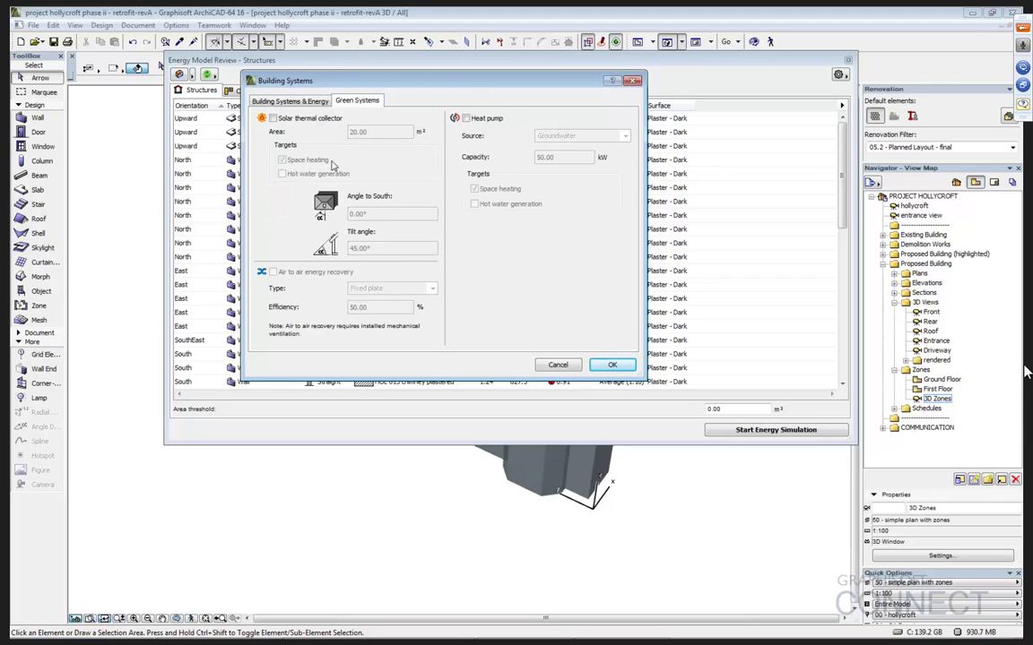
click(289, 101)
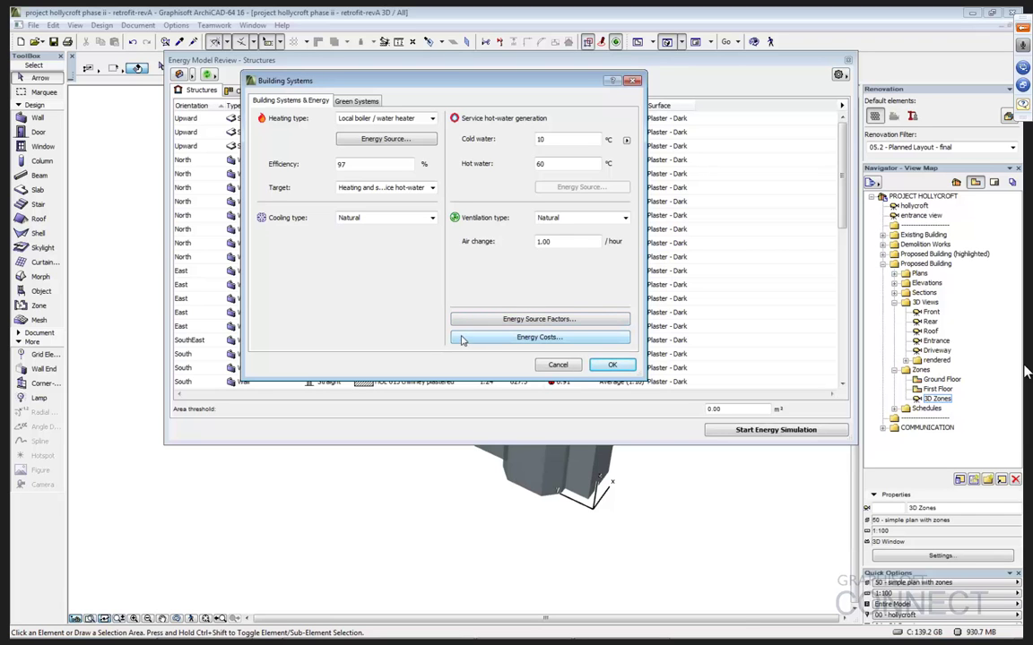
Step: Cancel Building Systems, review Energy Source Factors (electricity 3.00 primary energy, 100% natural gas), then close it
click(558, 365)
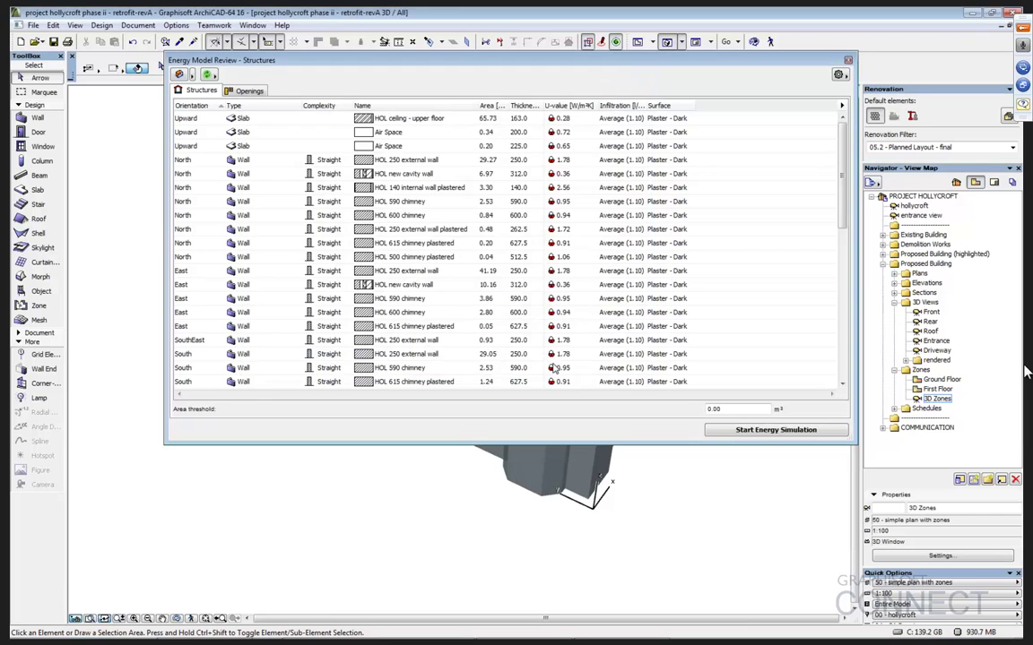
click(841, 76)
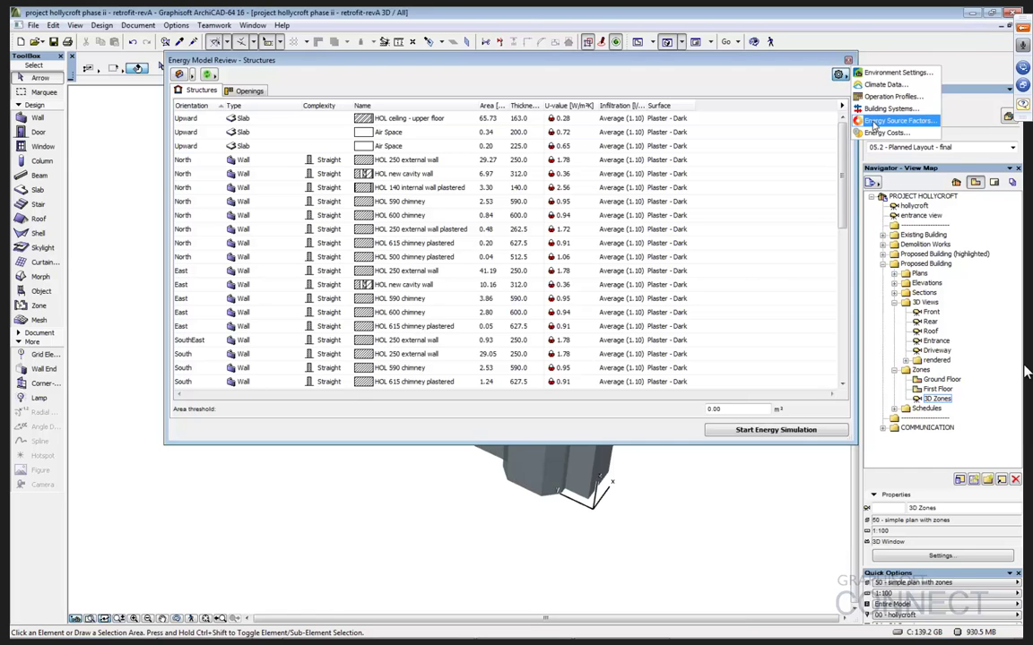
click(882, 124)
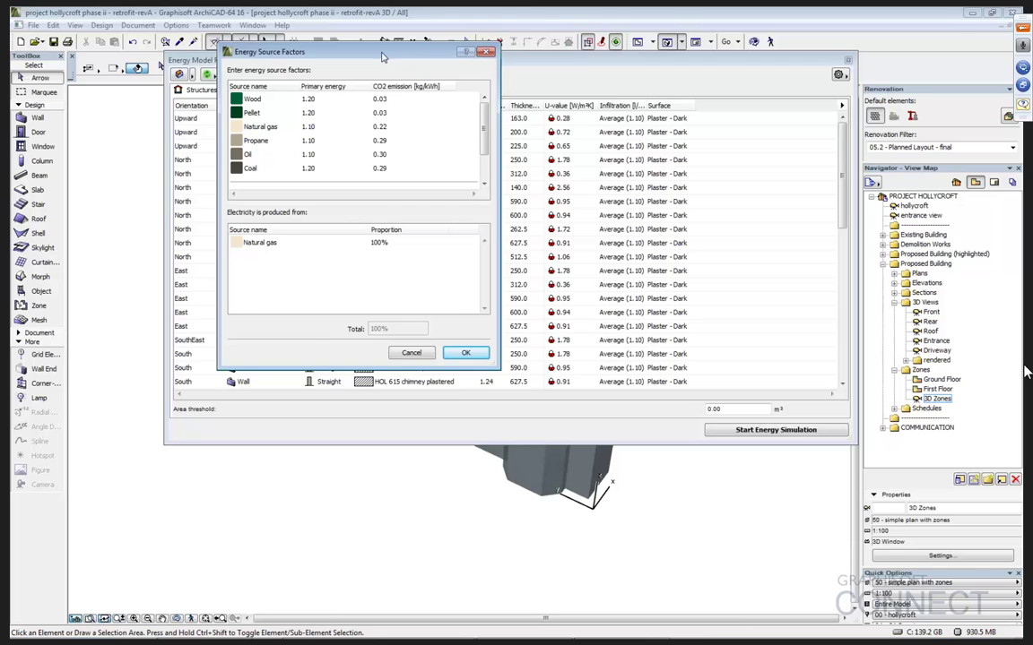
drag(383, 57, 479, 60)
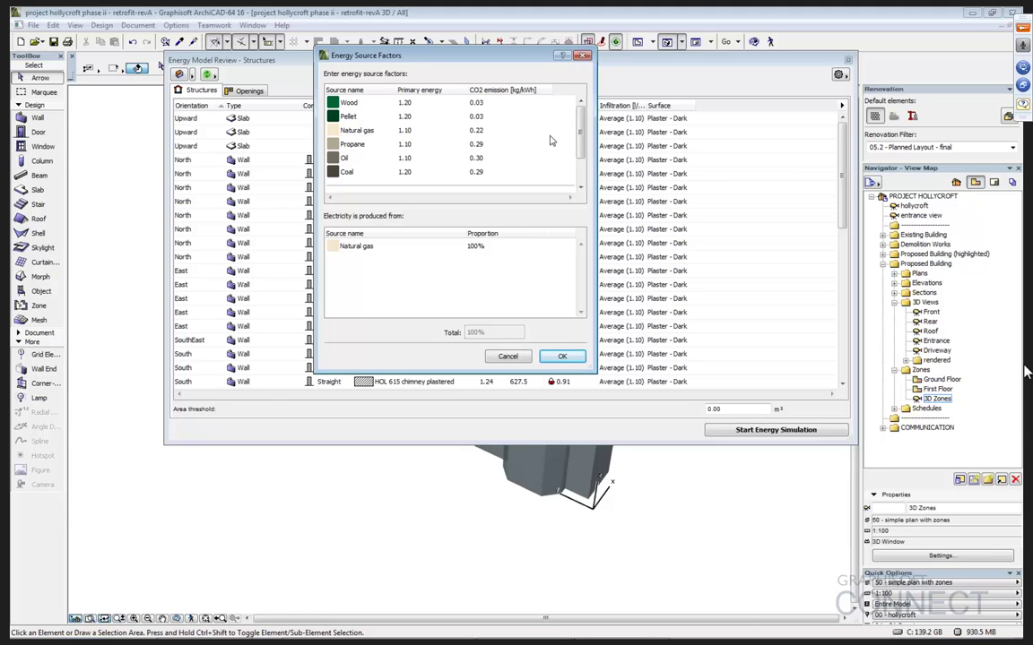
drag(579, 125, 589, 139)
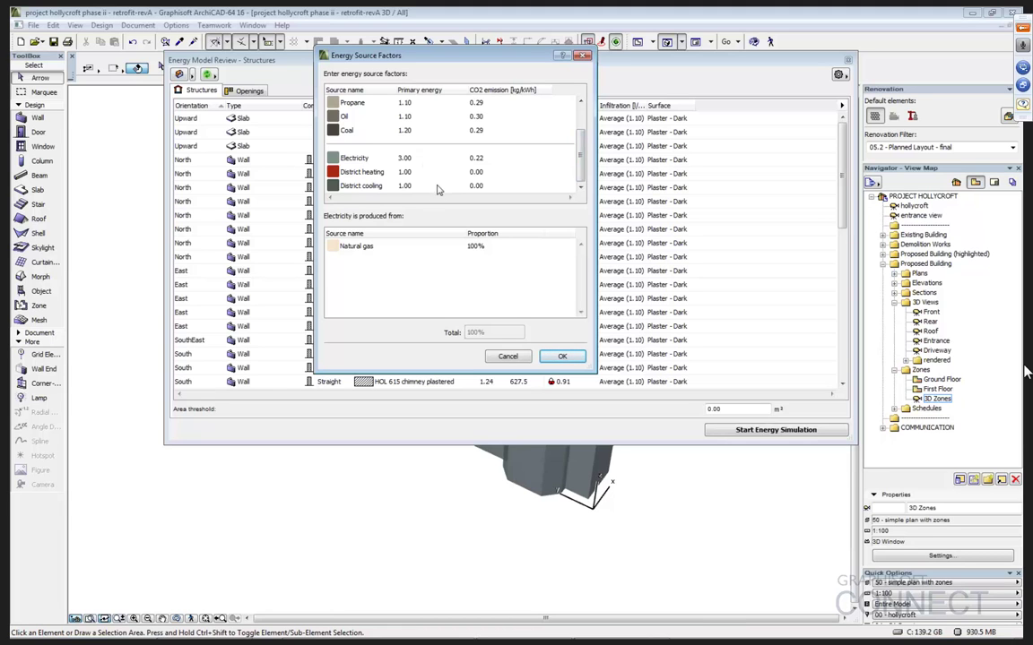
click(507, 356)
click(839, 73)
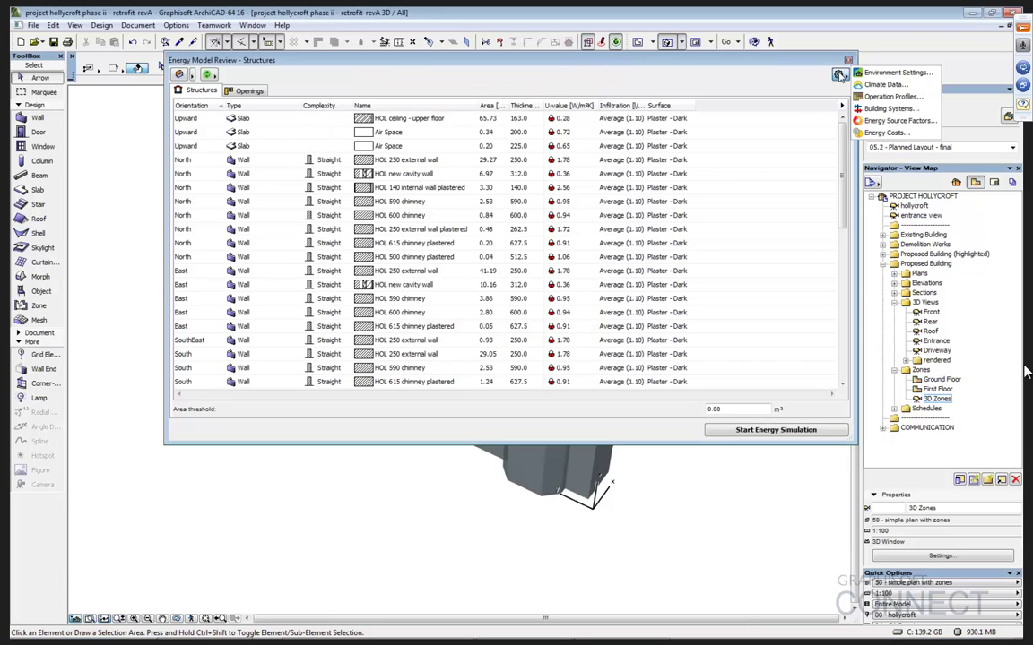
click(793, 126)
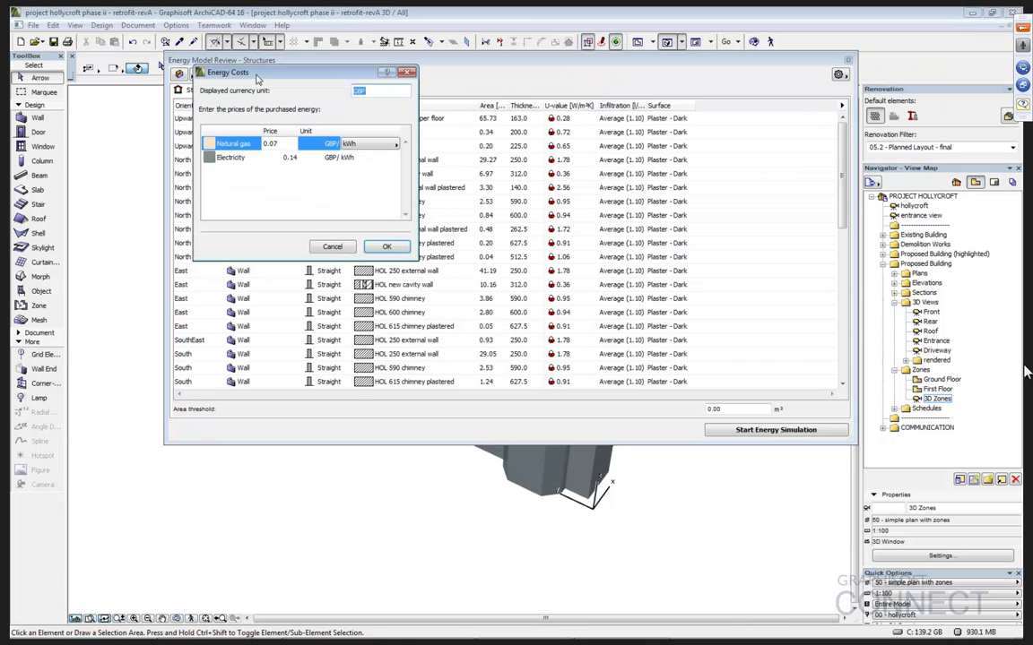
drag(263, 76, 364, 122)
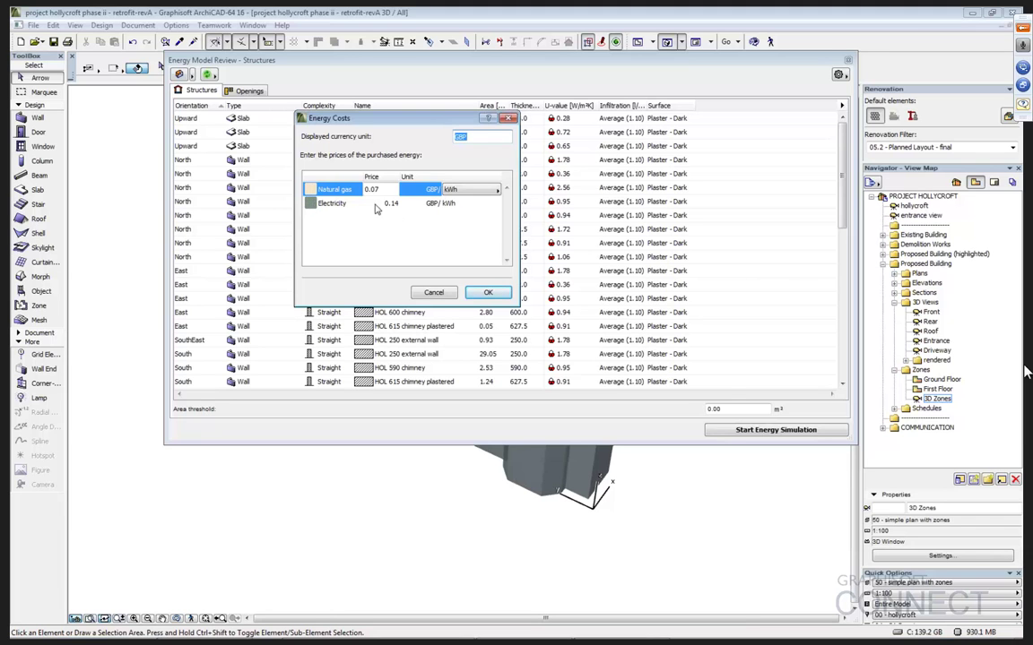
click(390, 203)
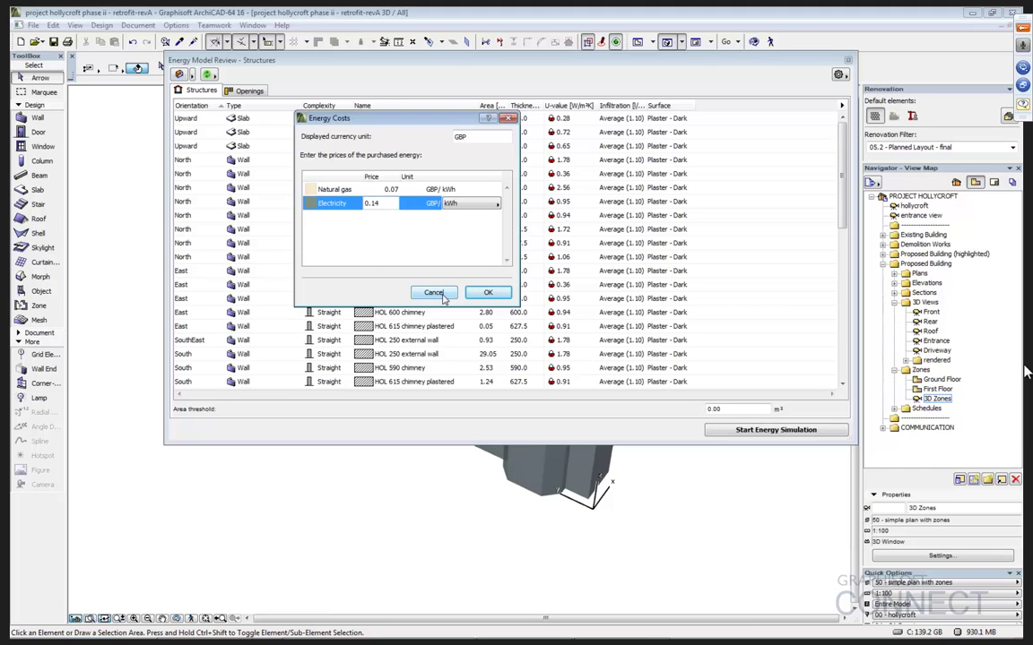
click(440, 295)
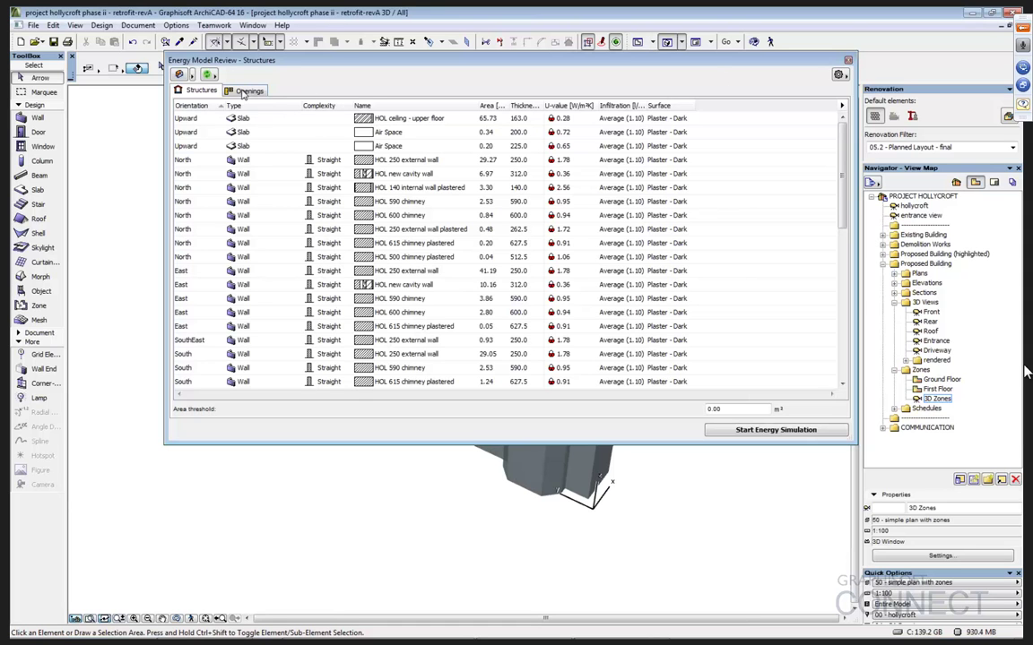
click(241, 92)
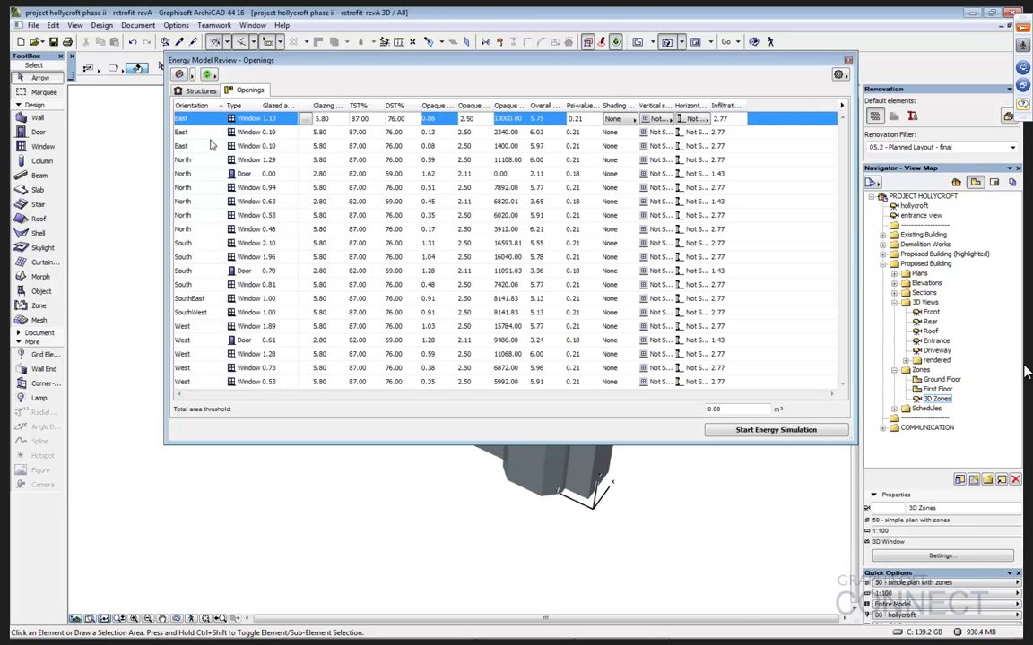
drag(325, 66, 341, 97)
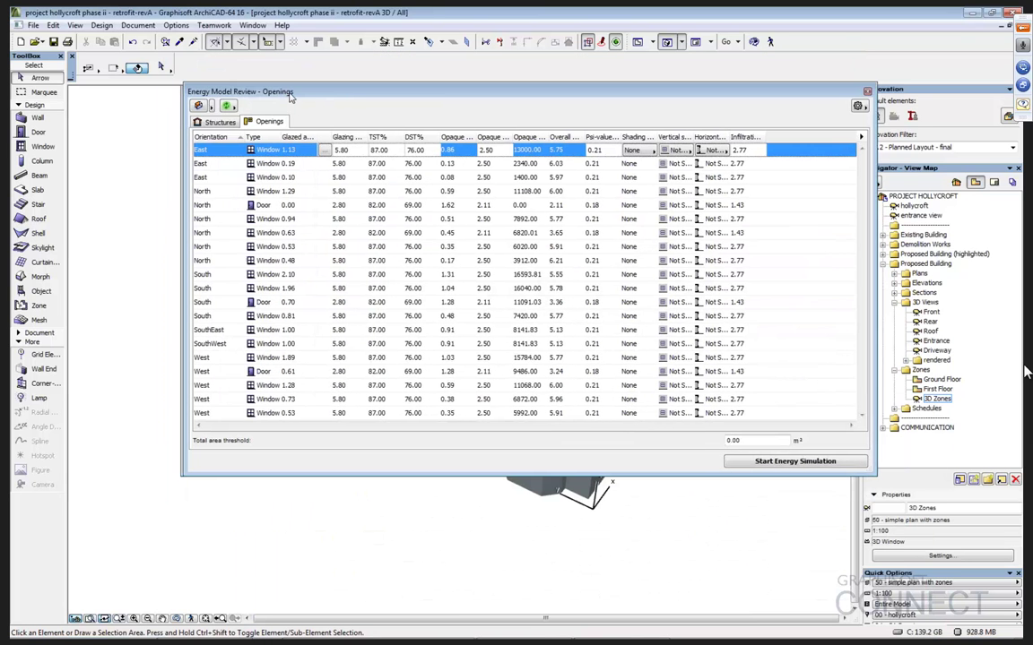
drag(263, 89, 343, 108)
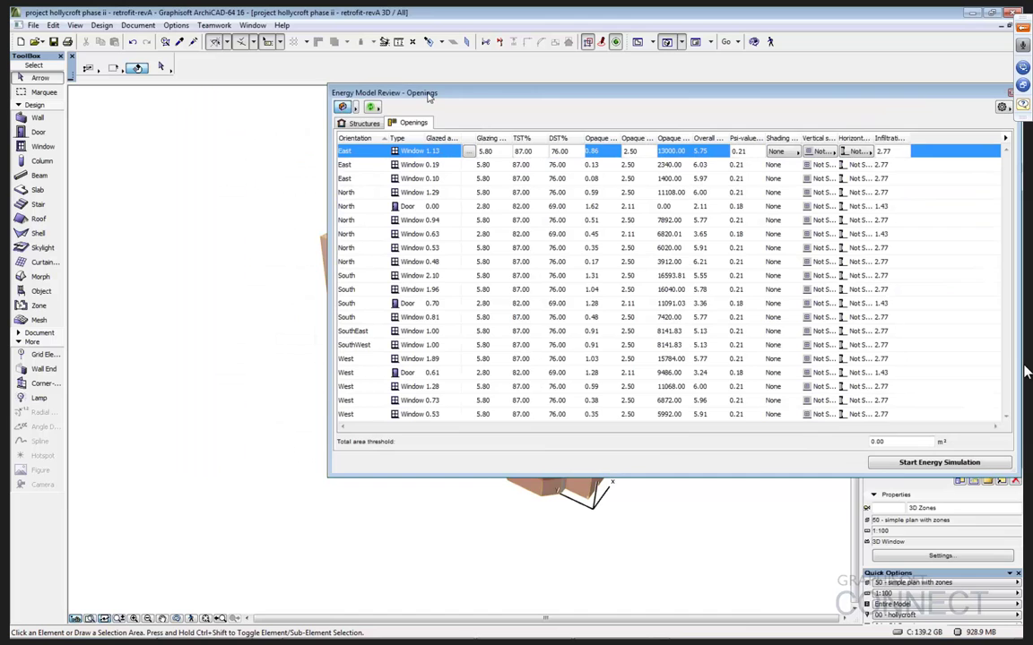
drag(429, 97, 45, 160)
drag(117, 227, 292, 75)
drag(882, 454, 631, 499)
drag(339, 77, 770, 81)
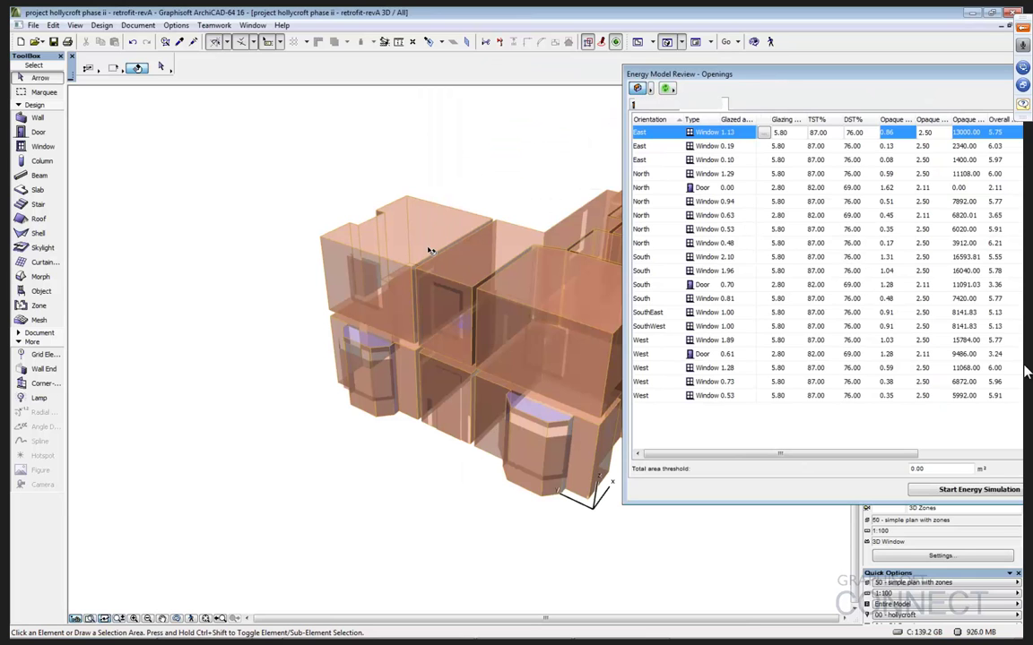
drag(708, 73, 695, 45)
click(628, 119)
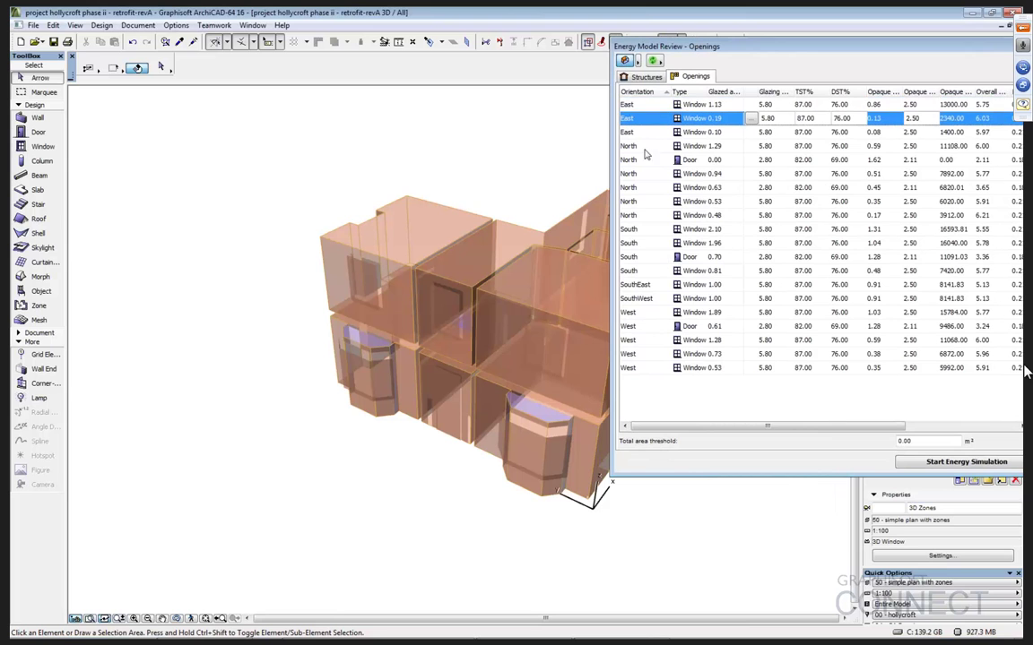
click(627, 244)
click(632, 257)
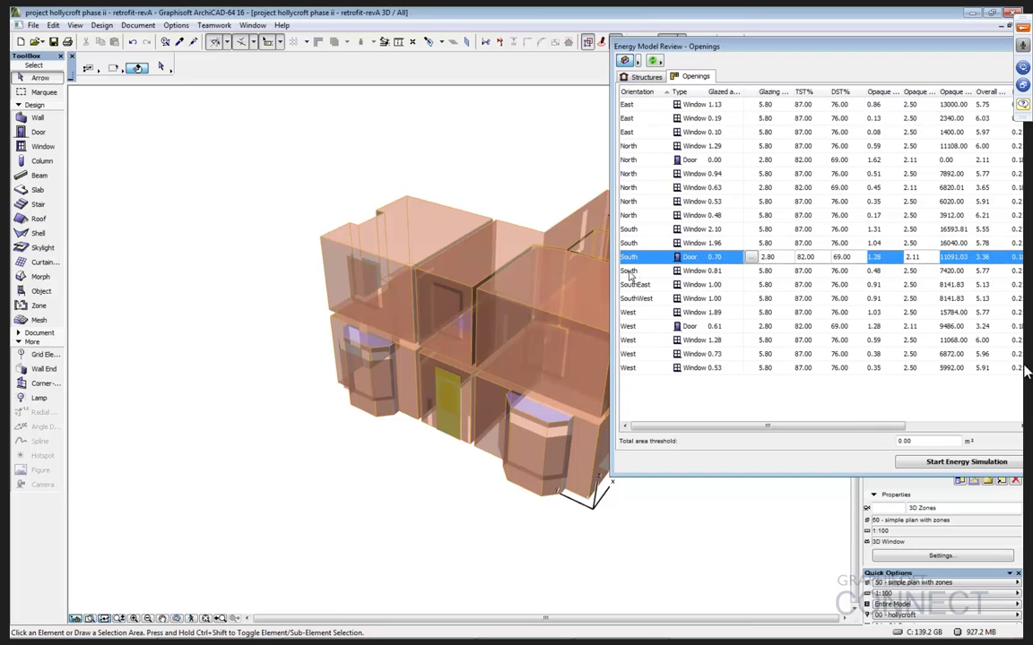
click(632, 272)
click(633, 243)
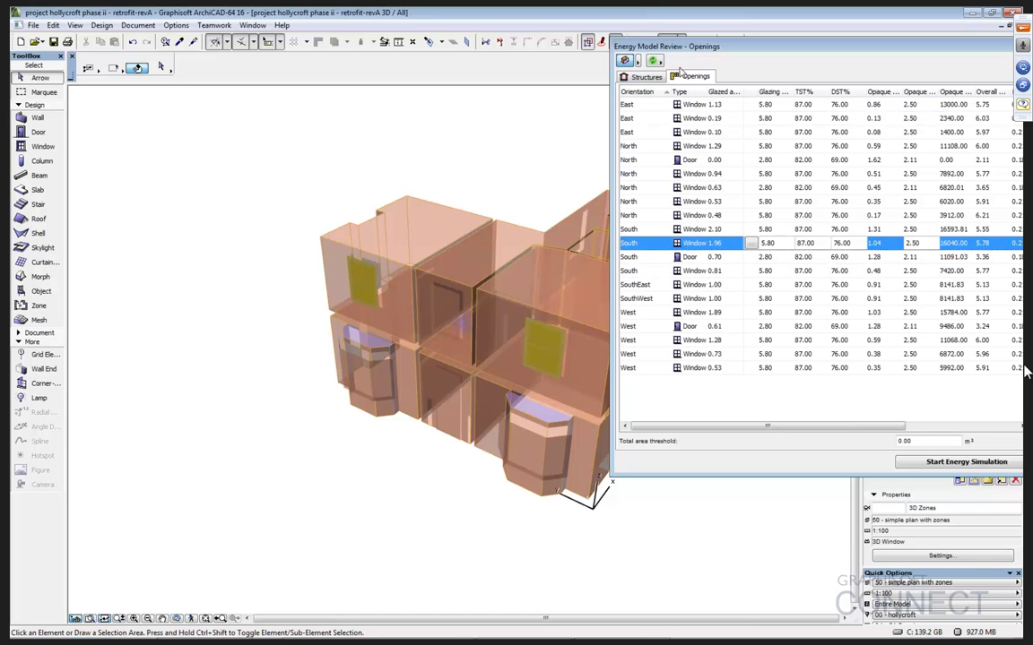
drag(720, 52, 455, 63)
click(482, 257)
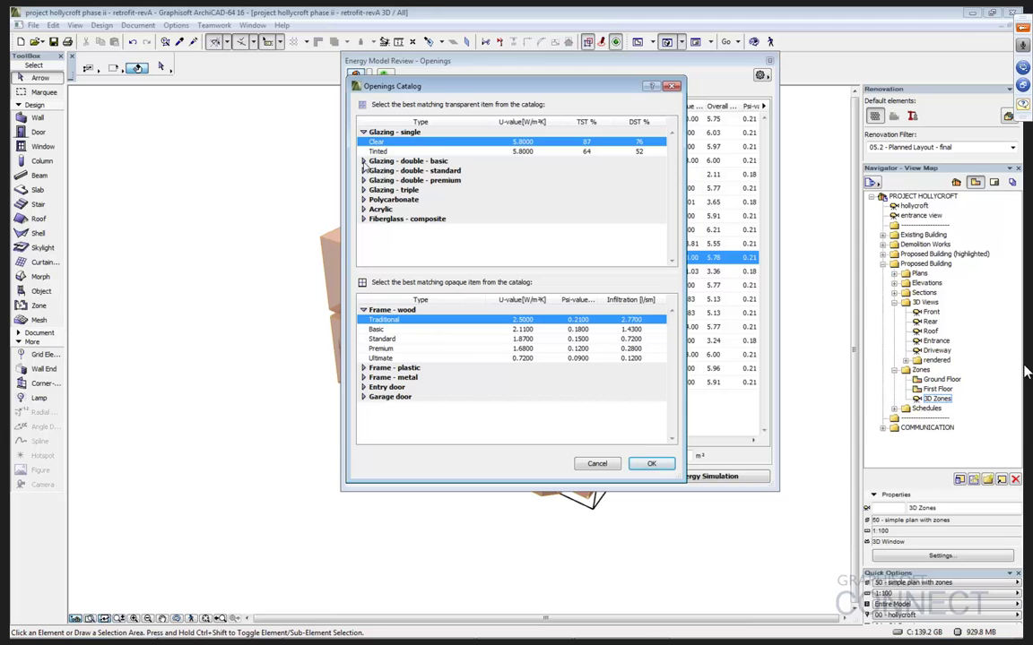
click(364, 161)
click(363, 161)
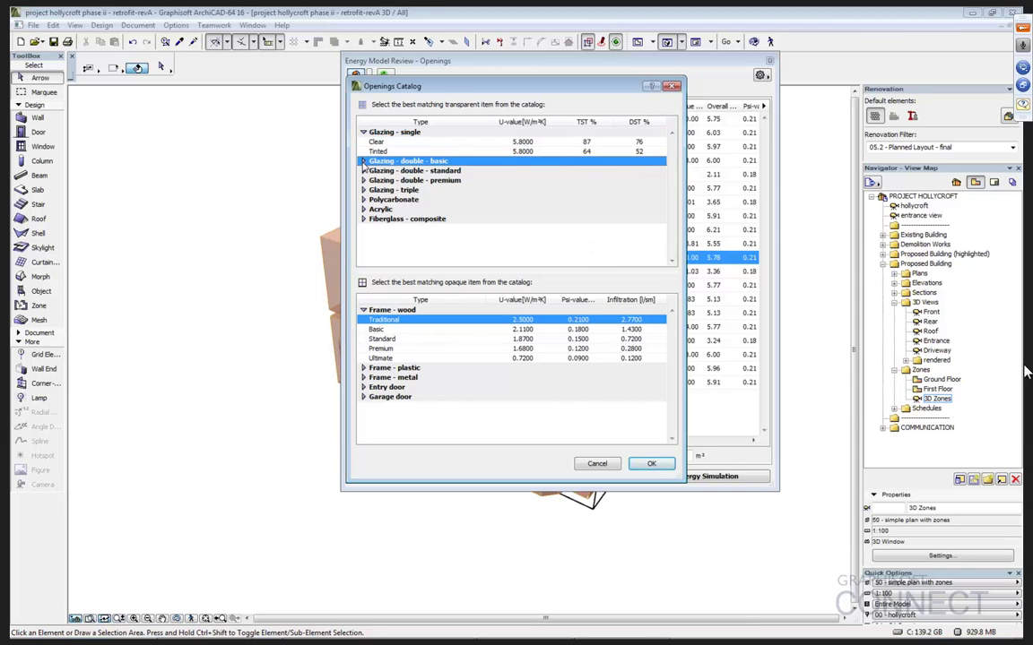
click(364, 170)
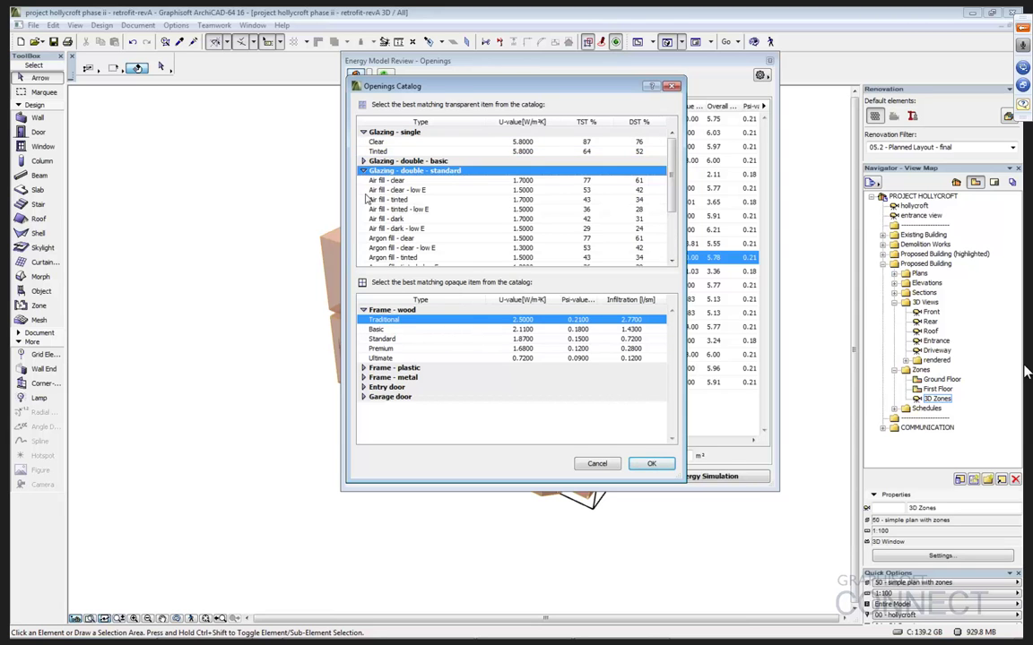
click(364, 170)
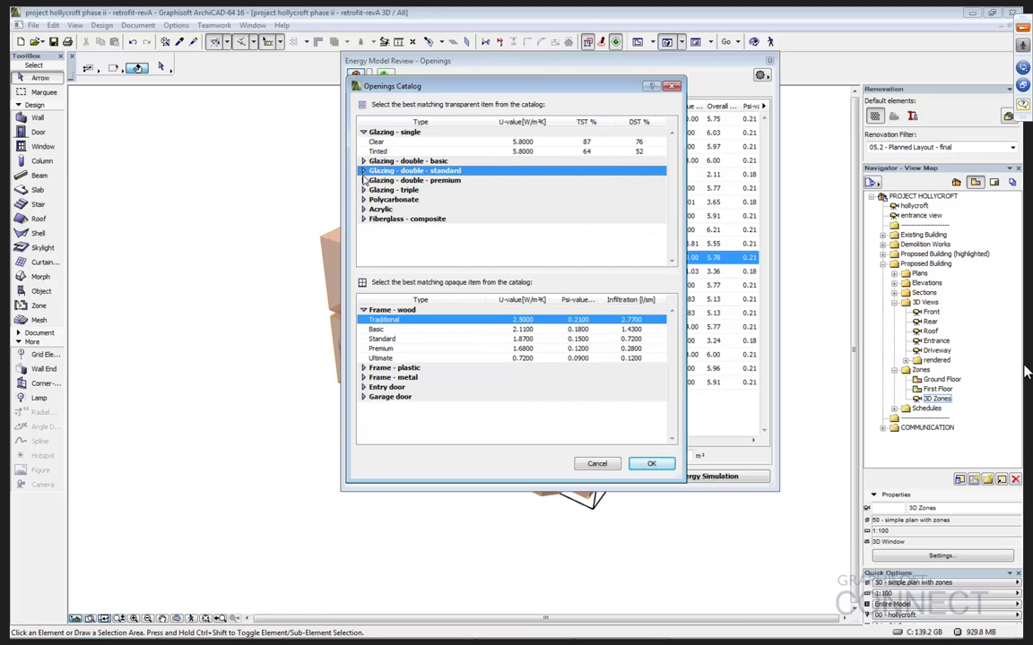
click(597, 465)
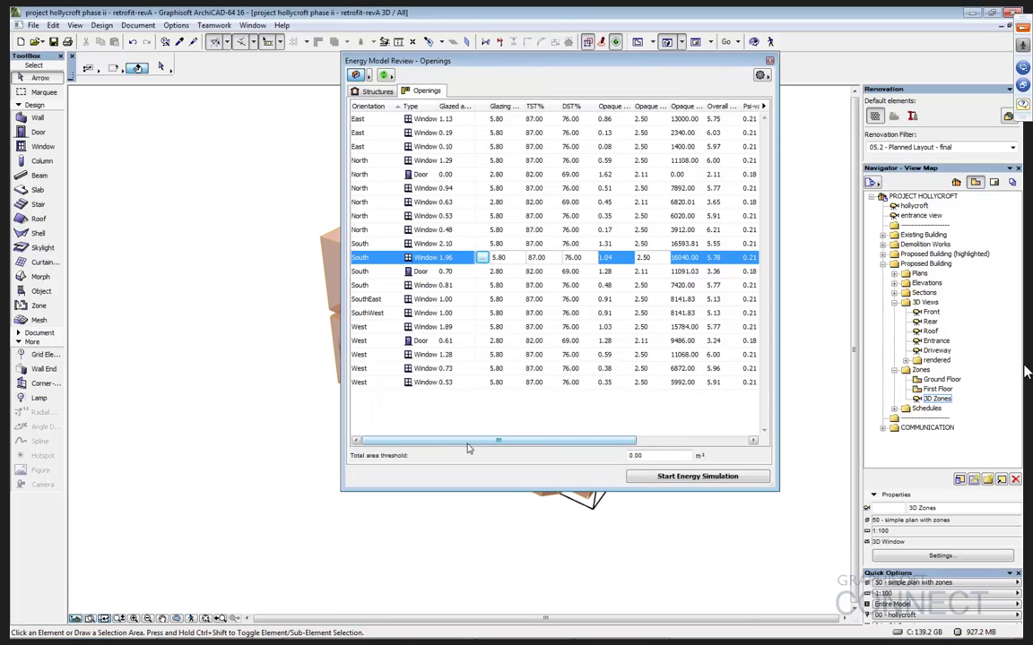
drag(467, 442, 609, 440)
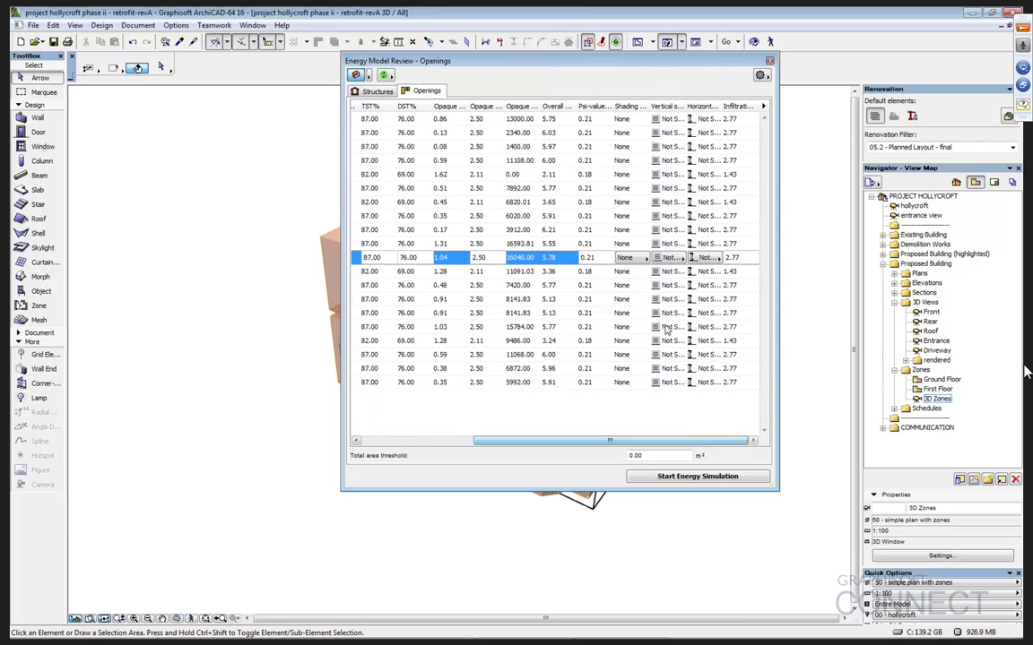
click(667, 258)
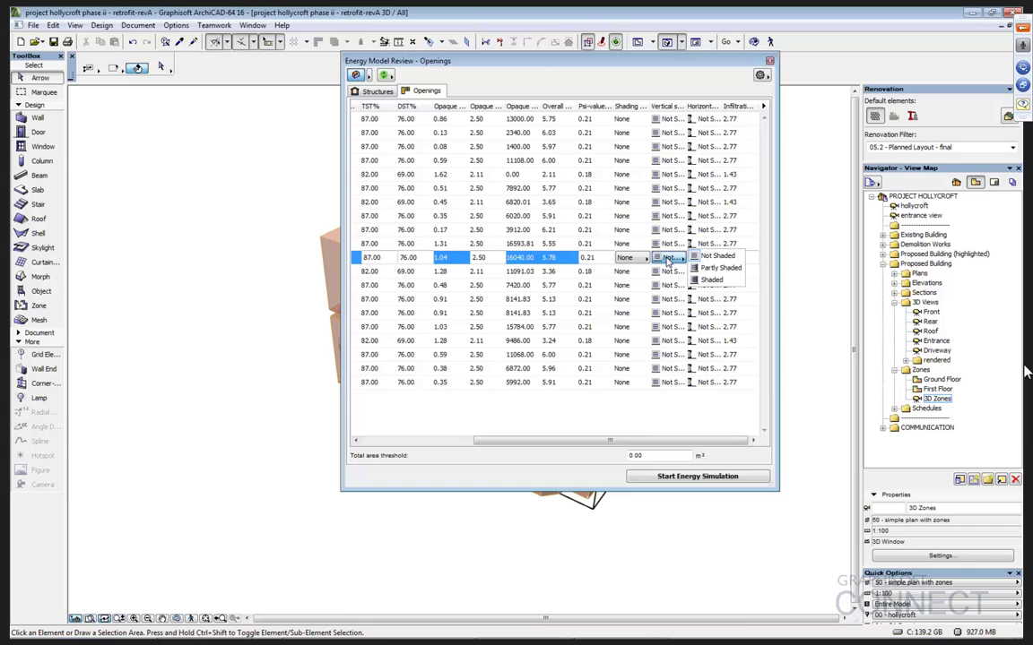
click(669, 260)
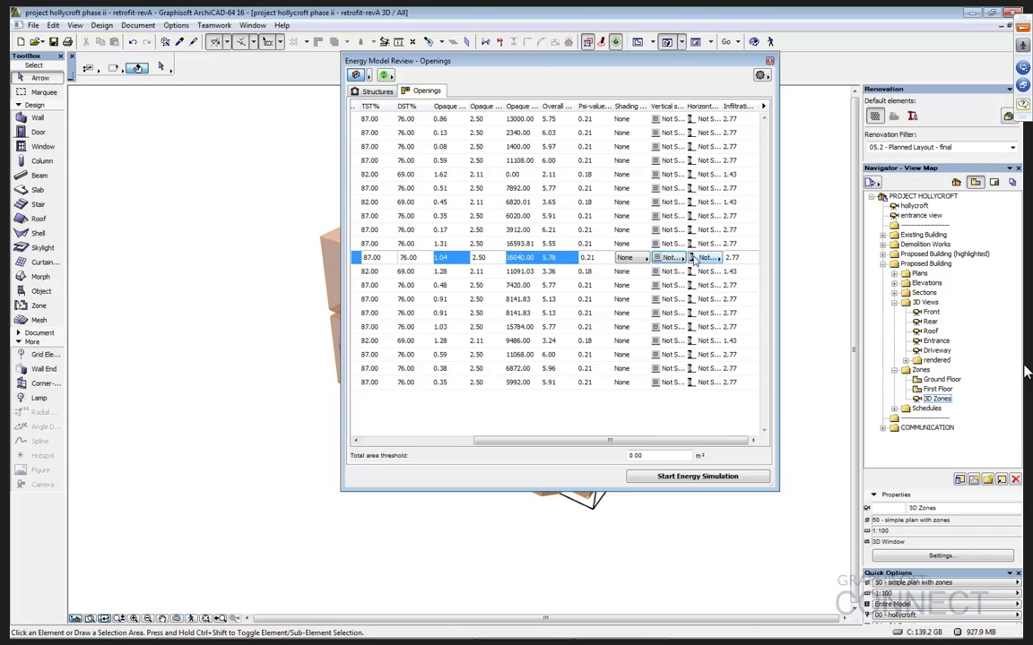
click(671, 261)
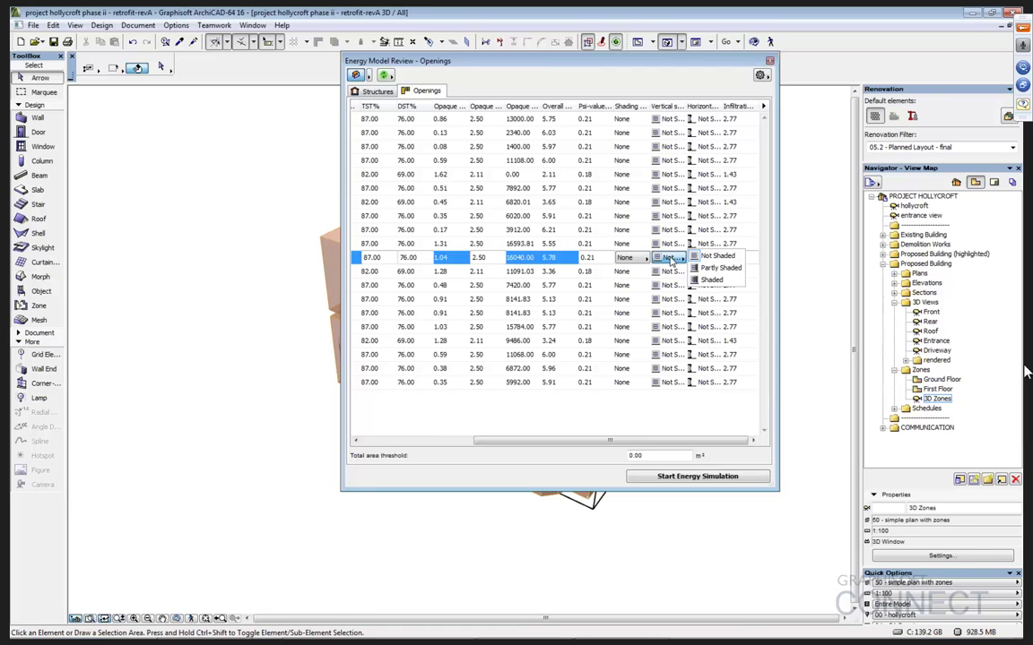
click(701, 258)
click(700, 260)
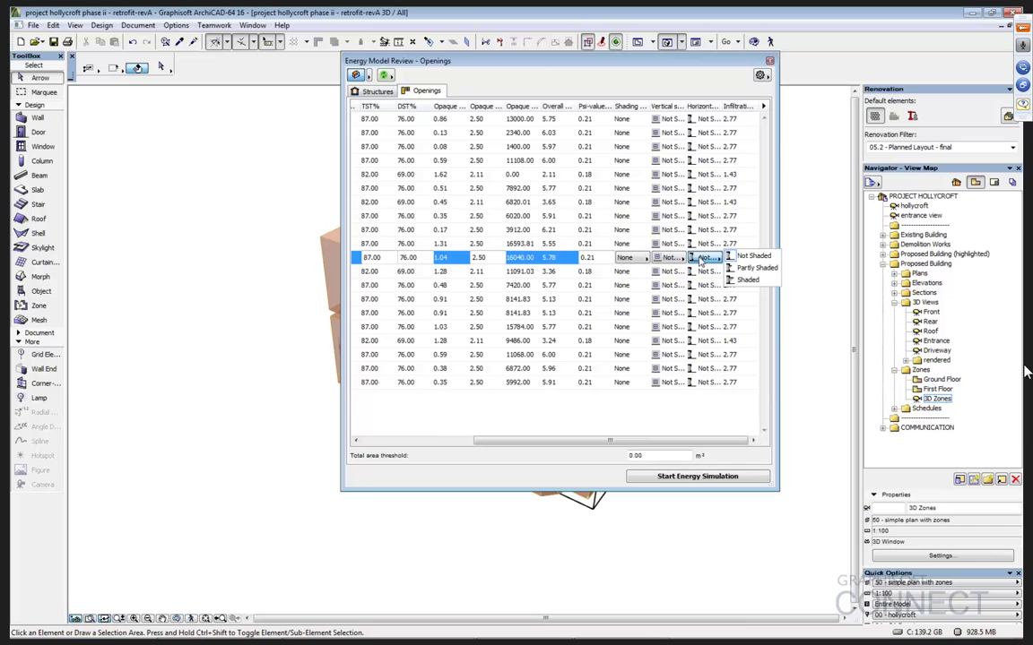
click(733, 257)
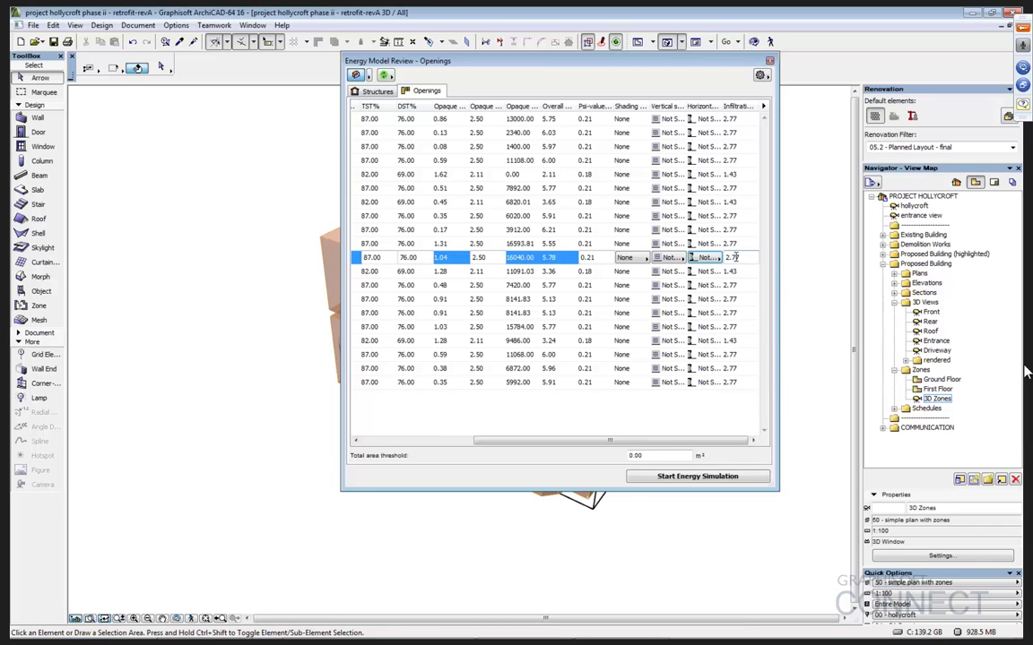
drag(740, 257, 730, 257)
drag(737, 259, 589, 257)
click(598, 258)
Step: Show the structures list in Energy Model Review, sorted by element type and then by orientation
drag(467, 61, 371, 56)
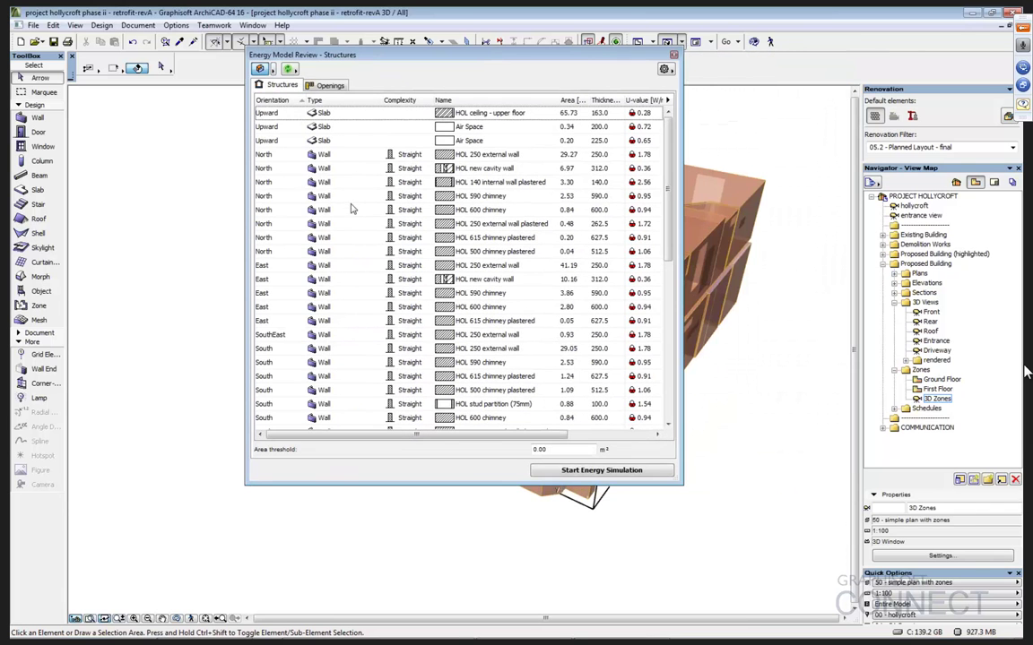
click(336, 104)
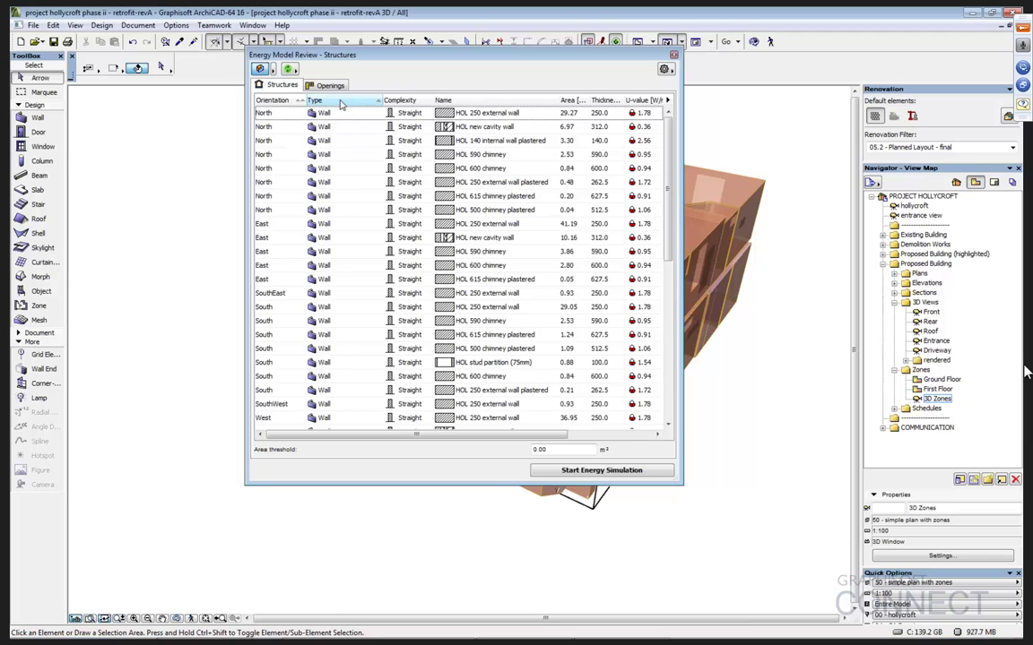
click(269, 99)
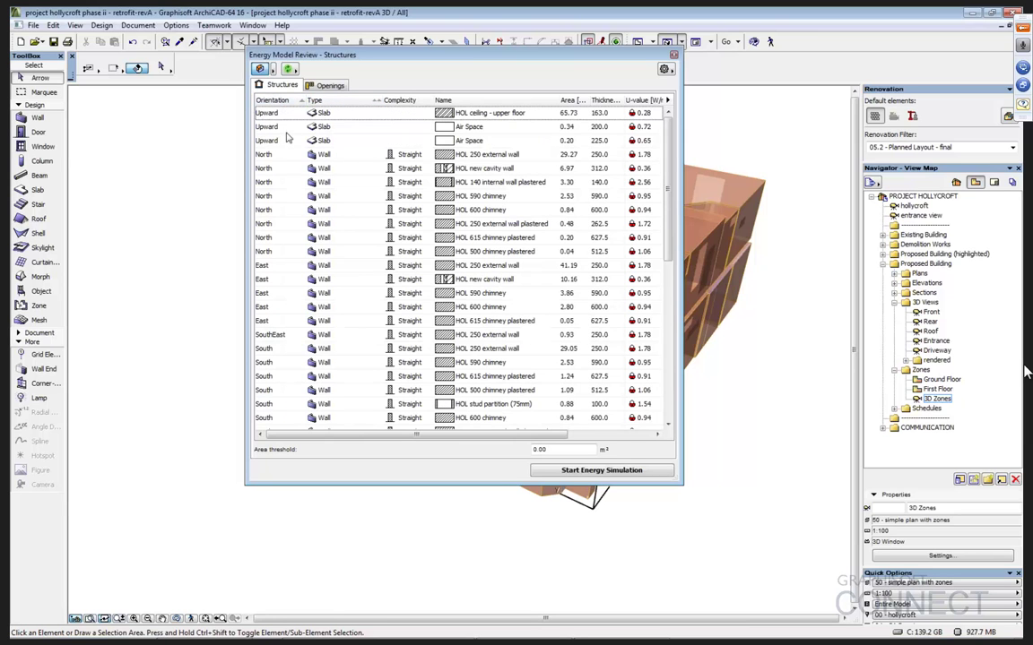
scroll(305, 303, down, 1)
scroll(304, 302, down, 5)
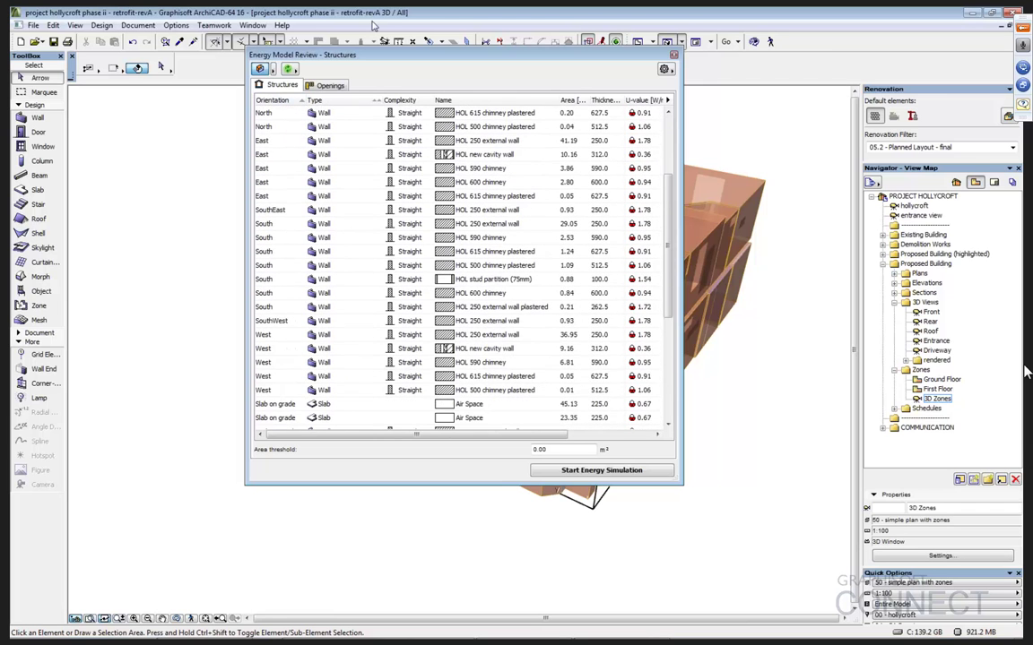
drag(344, 55, 712, 26)
scroll(659, 87, up, 3)
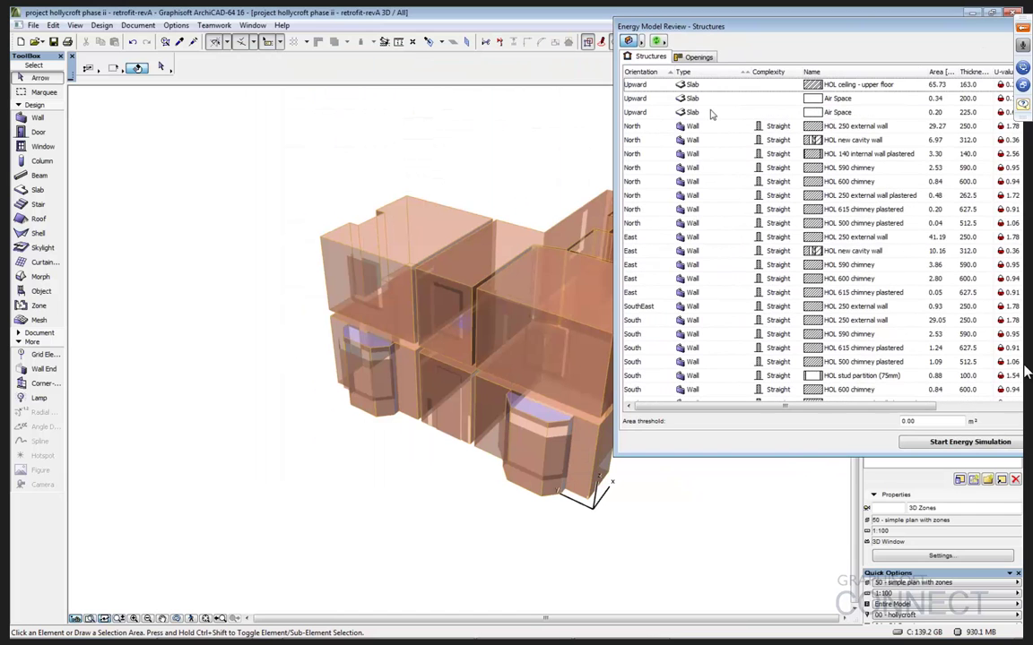
Step: Highlight the upper-floor ceiling slab and the HOL 590 and HOL 615 chimney walls in the model
click(645, 86)
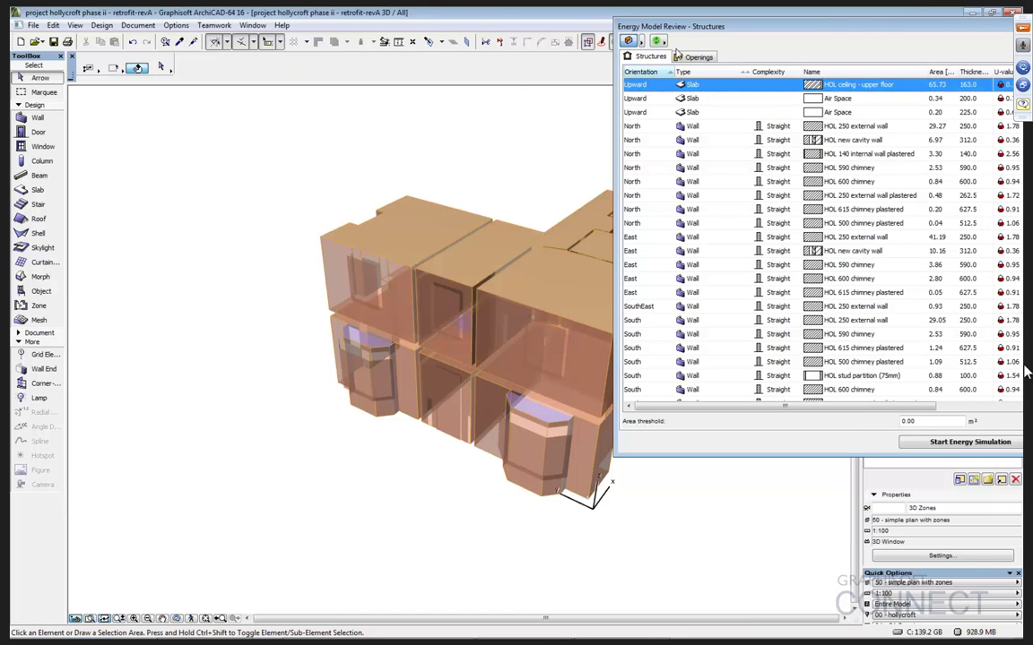
drag(633, 27, 134, 270)
drag(101, 133, 107, 57)
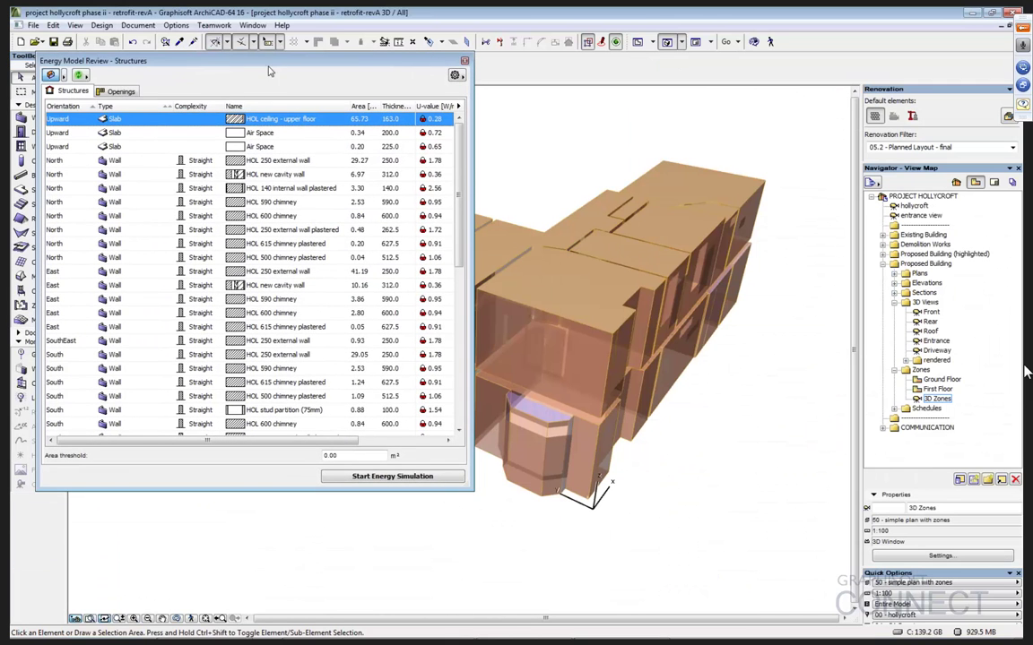
drag(246, 52, 247, 51)
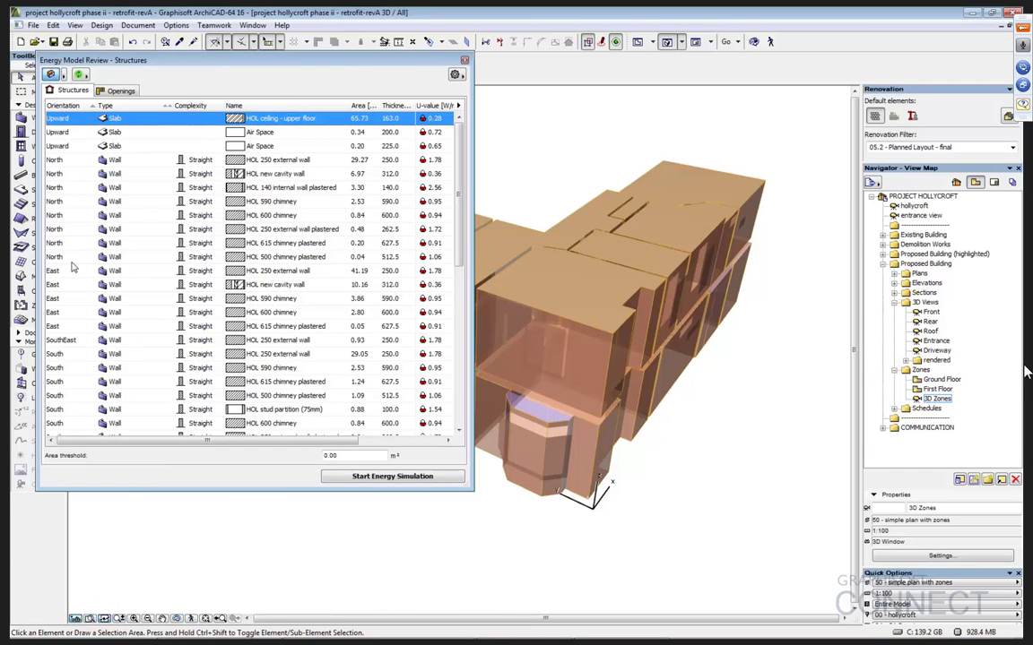
click(57, 368)
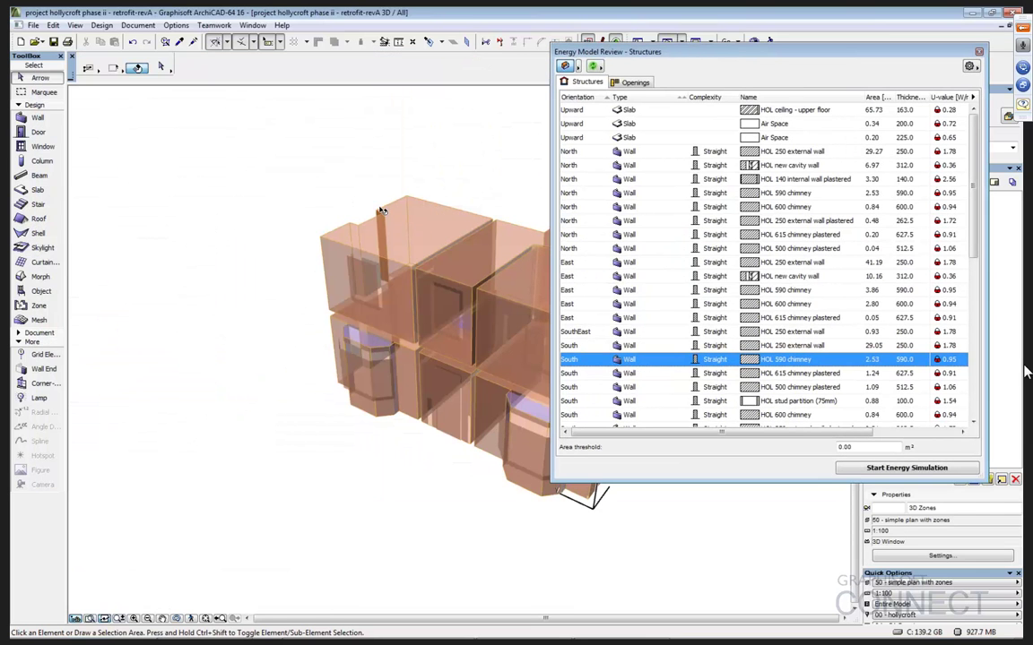
click(572, 375)
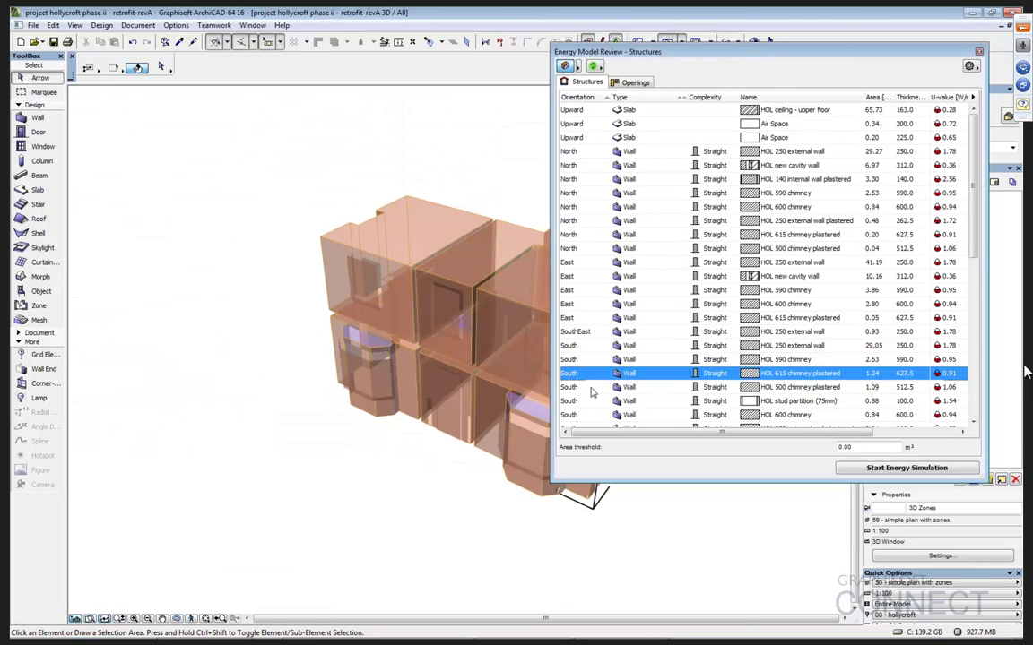
click(592, 392)
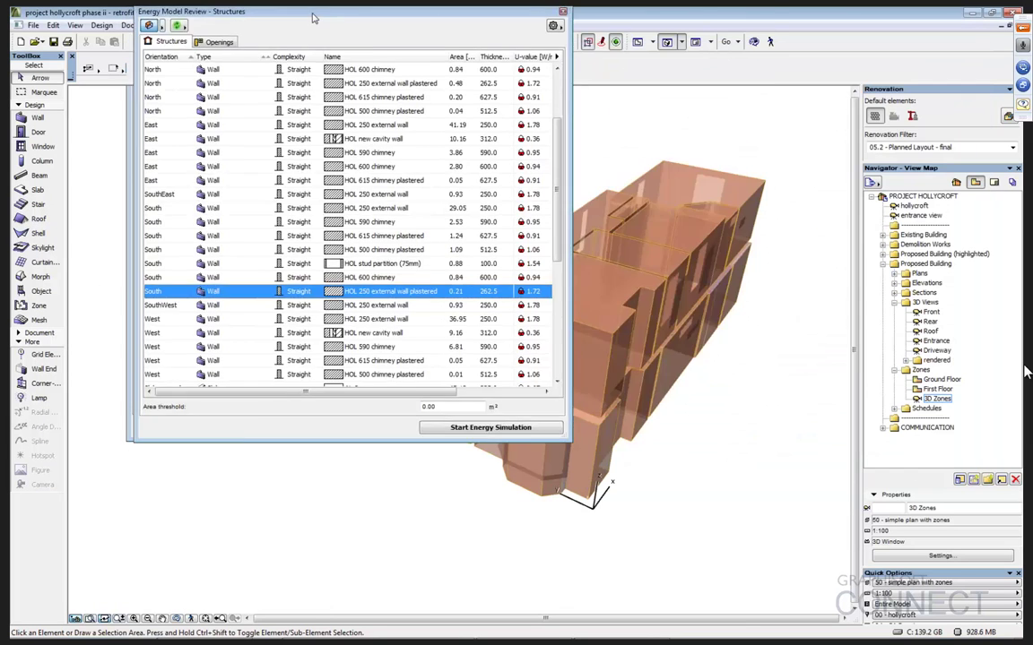
Step: Highlight the HOL 140 internal plastered walls and orbit the zone model to view them
drag(280, 10, 504, 21)
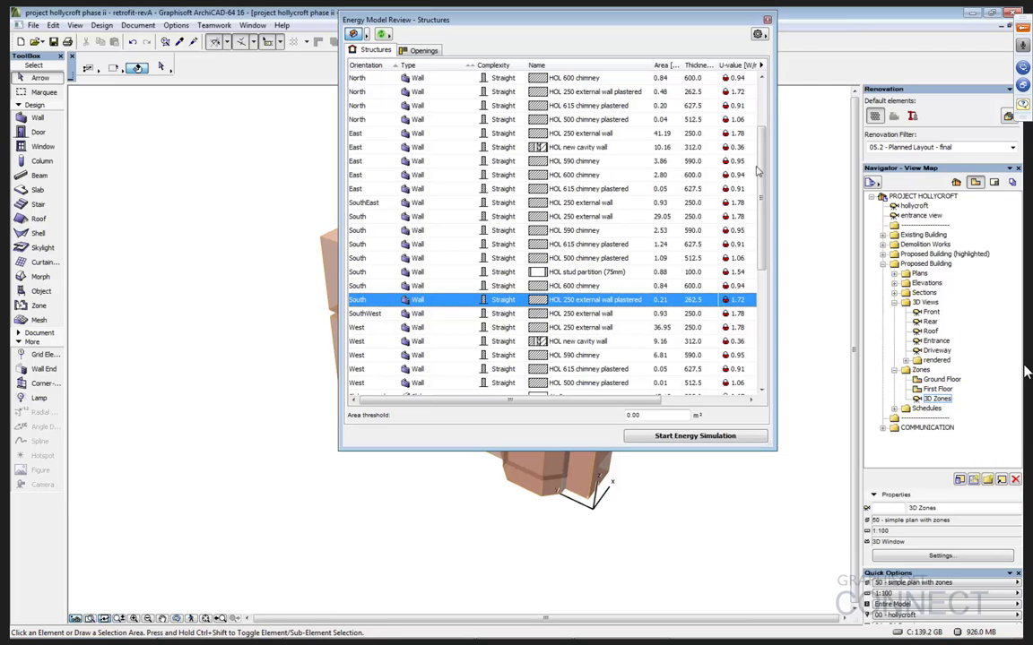
drag(761, 167, 744, 299)
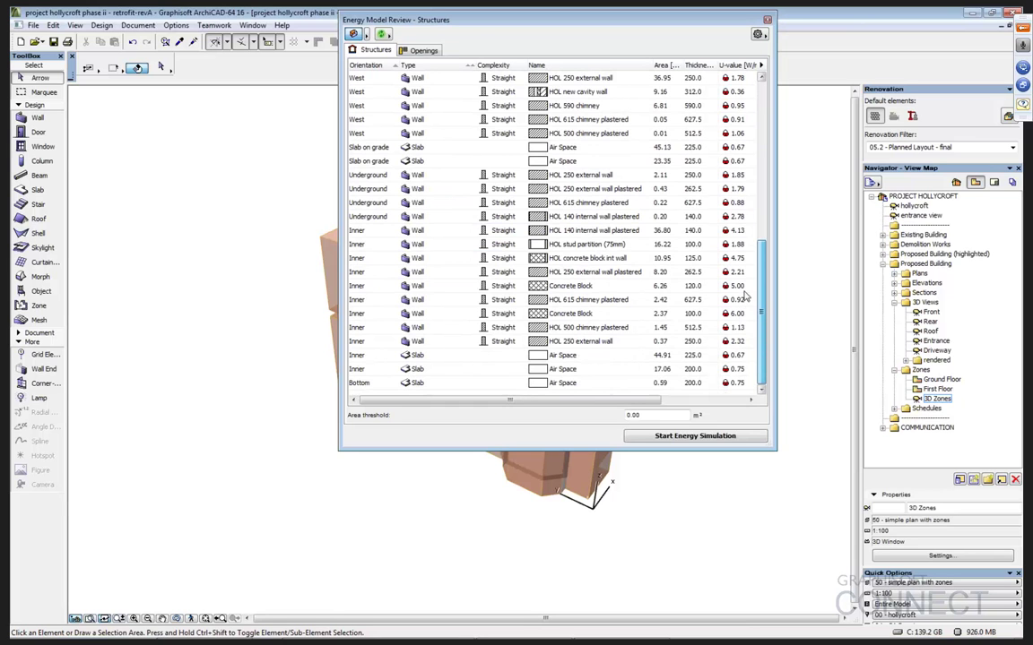
click(354, 231)
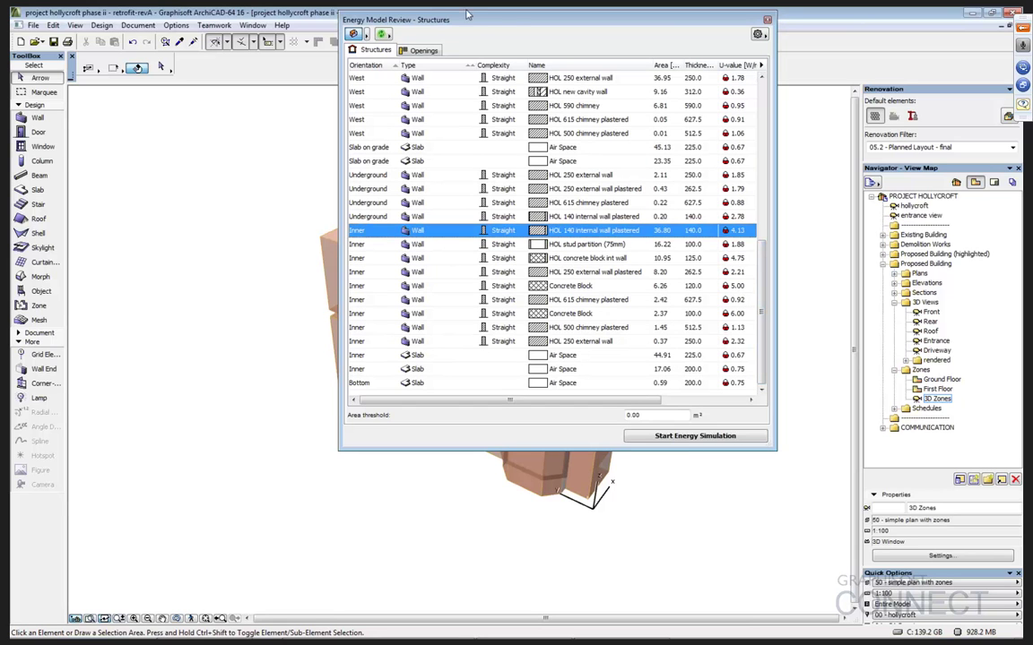
drag(461, 20, 73, 70)
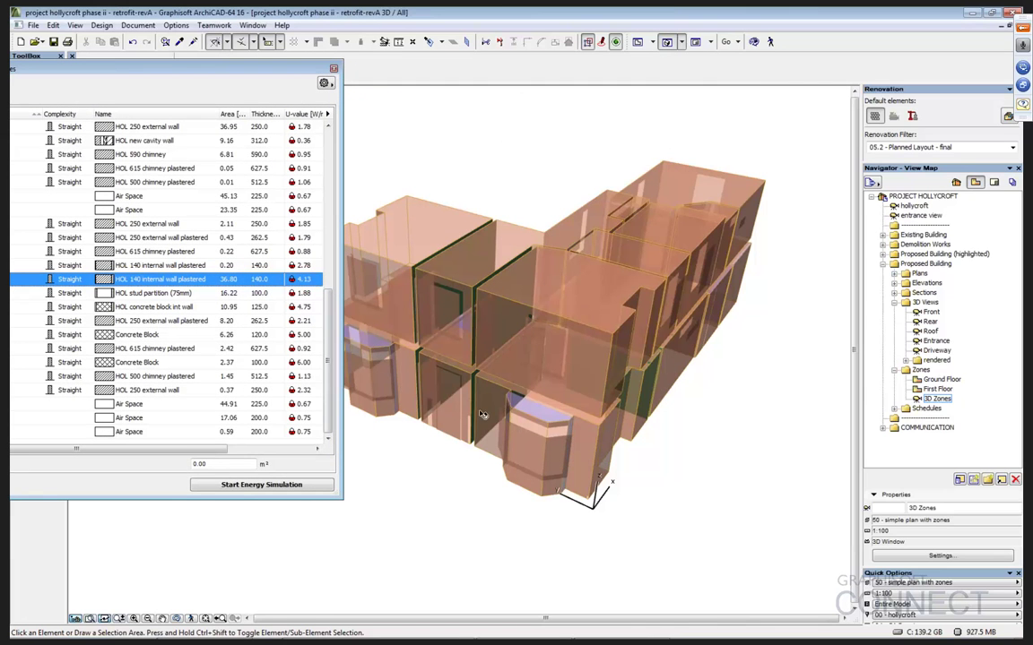
shift+middle_drag(495, 488, 409, 494)
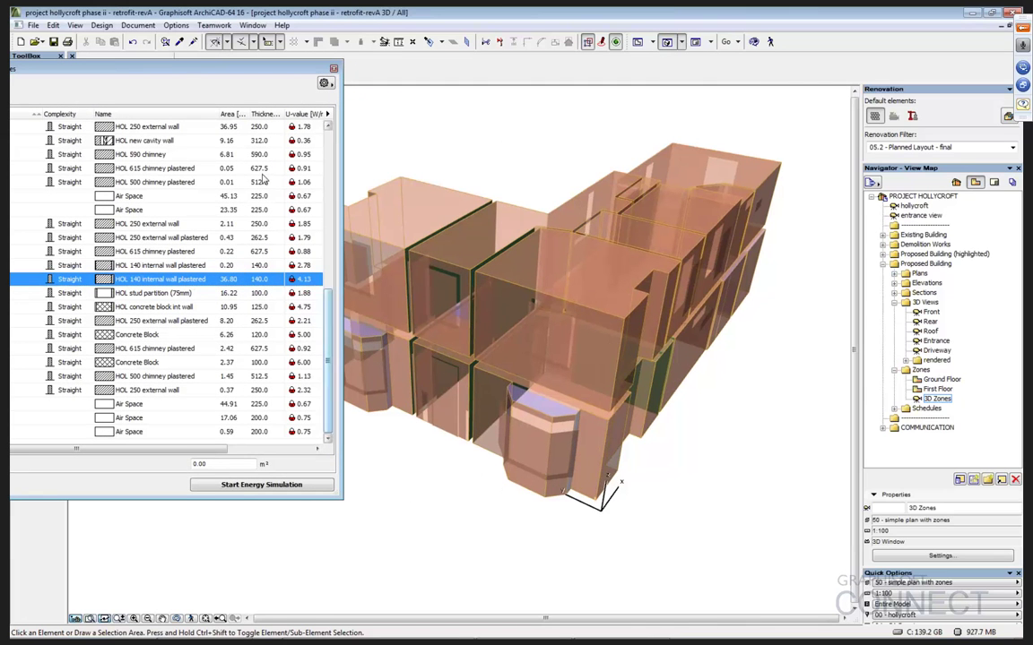
drag(173, 75, 301, 122)
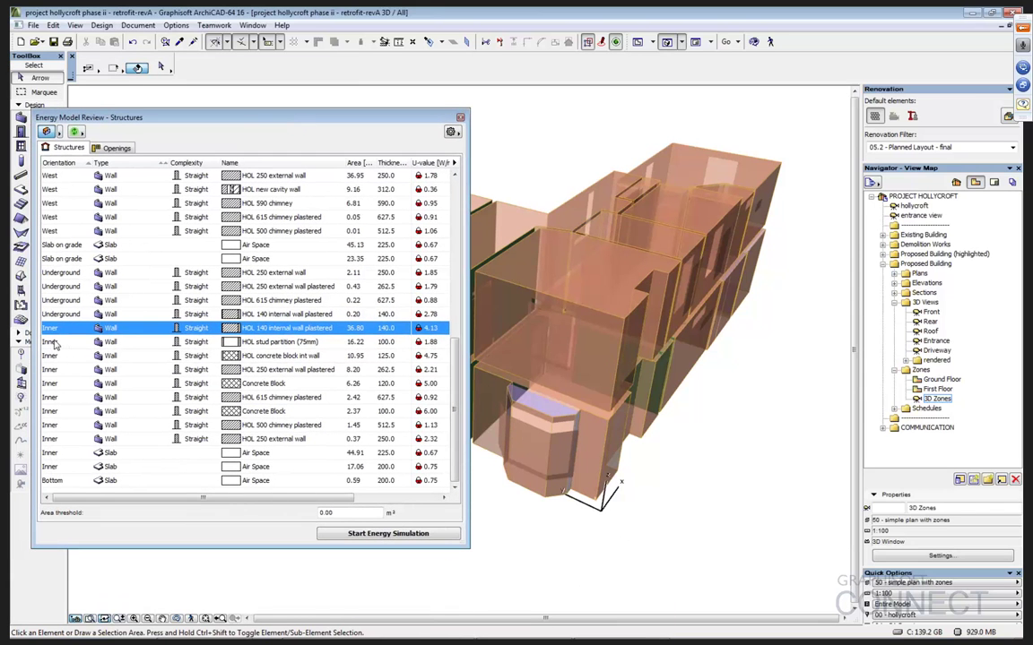
Step: Select the HOL stud partition (75mm) walls, U-value 1.88, and orbit to inspect them
click(52, 343)
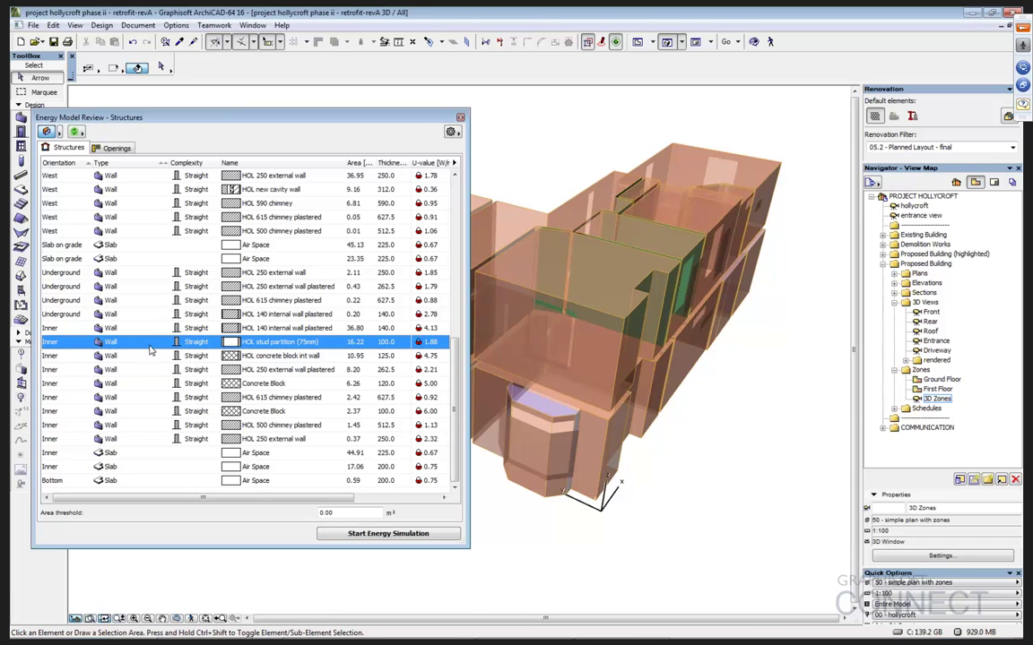
scroll(707, 377, up, 5)
shift+middle_drag(691, 395, 657, 338)
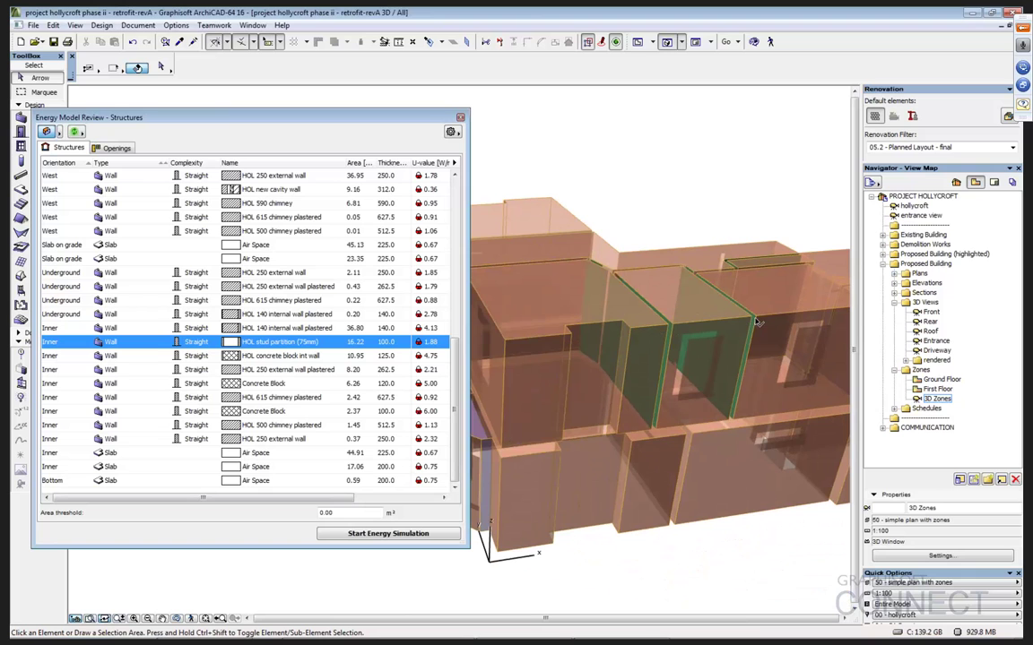
scroll(581, 388, down, 5)
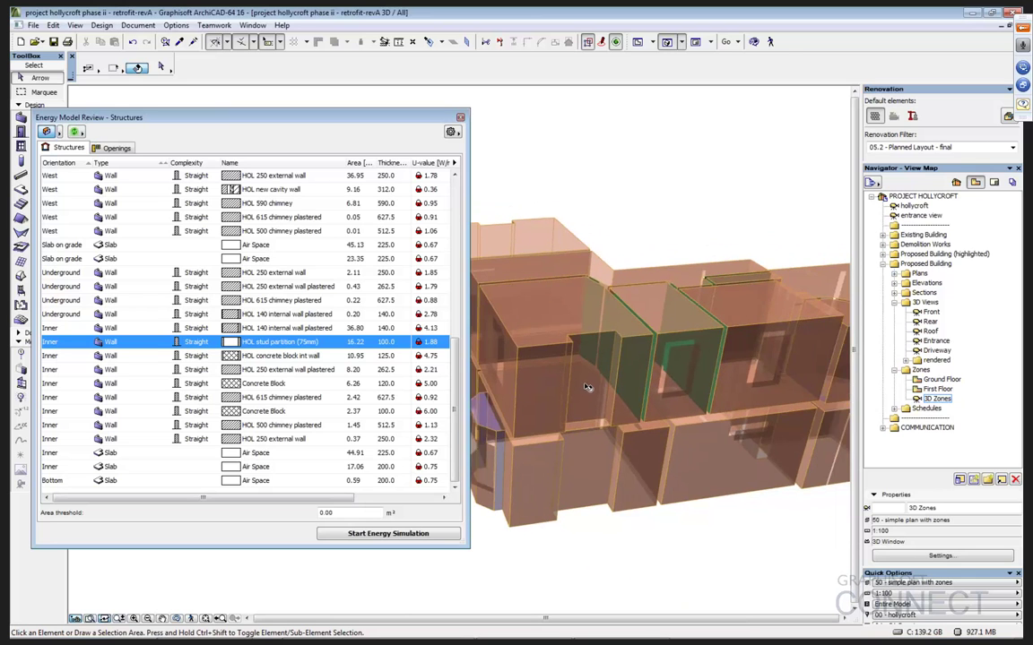
shift+middle_drag(636, 526, 376, 253)
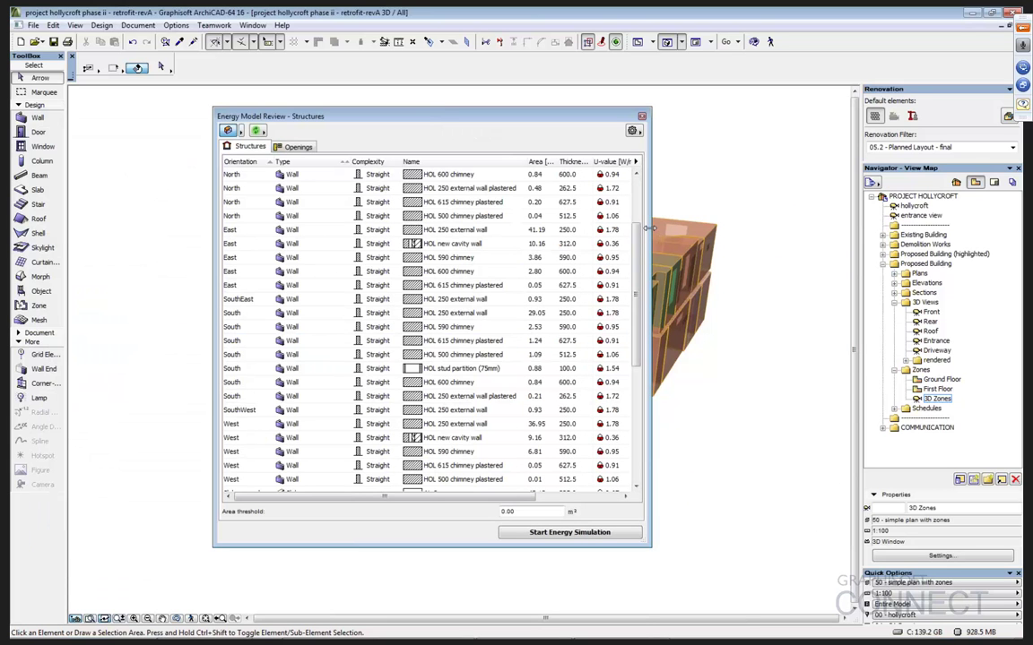
Step: Widen the review table and give the East HOL new cavity wall a 0.08 thermal bridge effect
drag(644, 229, 816, 225)
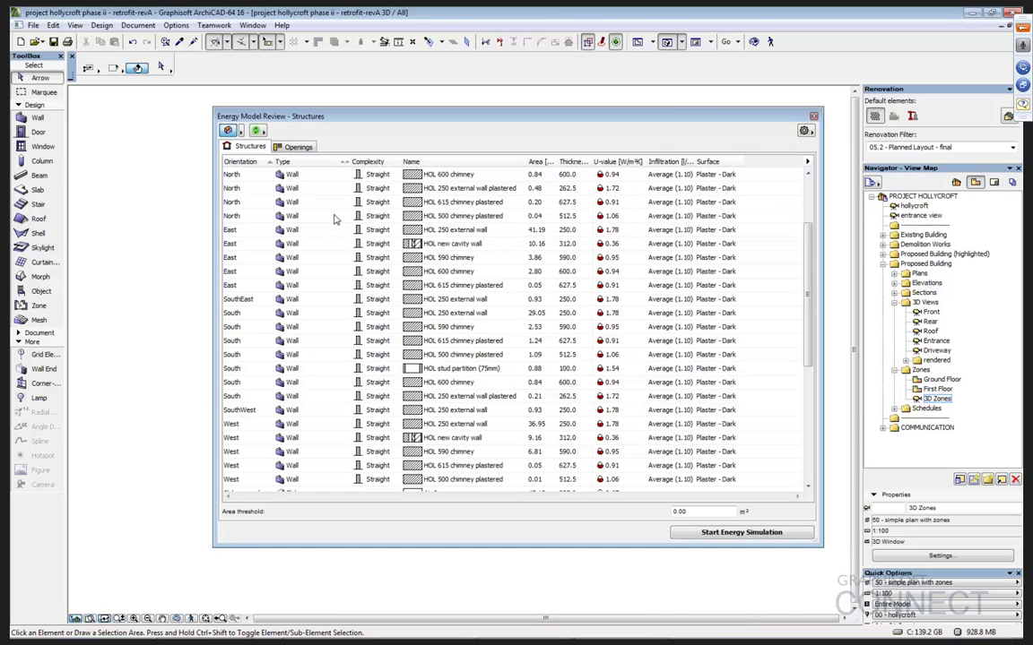
click(415, 244)
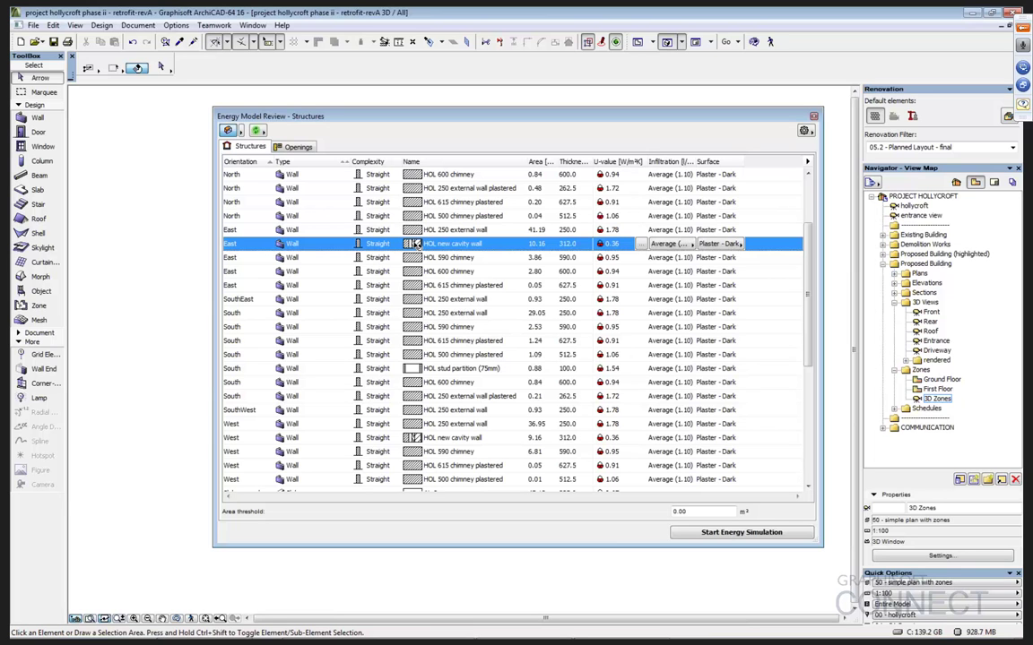
click(640, 244)
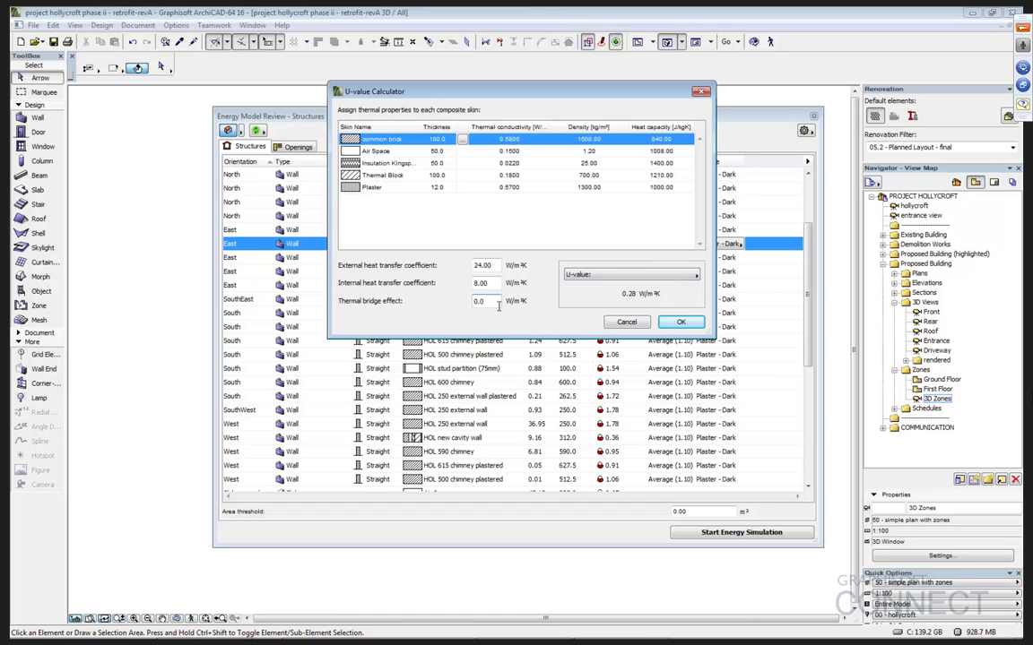
text(8)
Step: Accept the wall's 0.36 U-value, then cancel the upper floor ceiling's U-value override, leaving 0.28
click(679, 322)
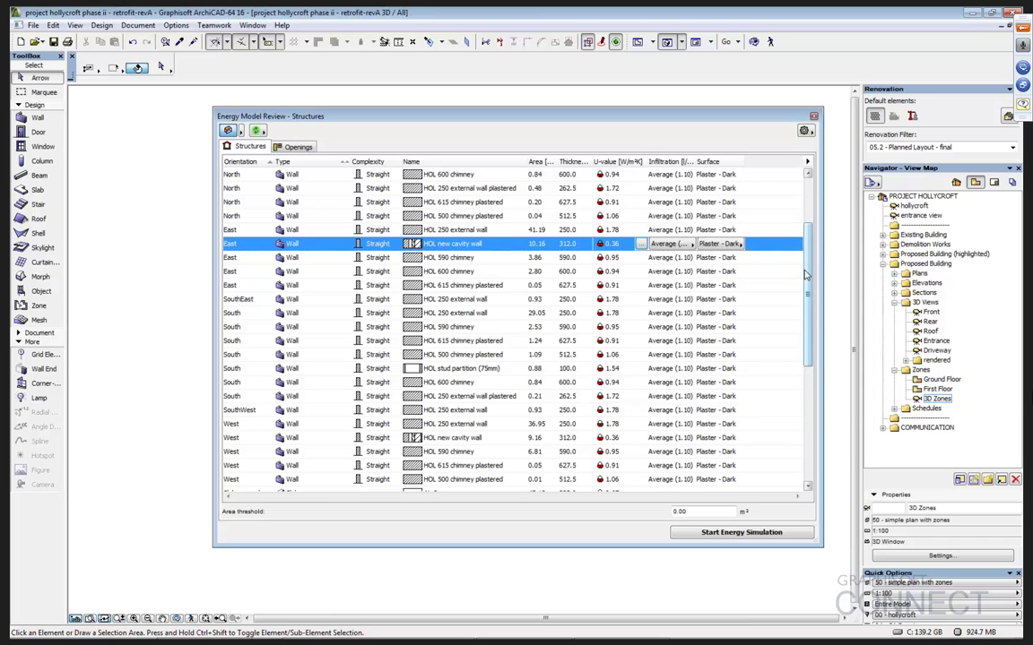
drag(807, 271, 807, 237)
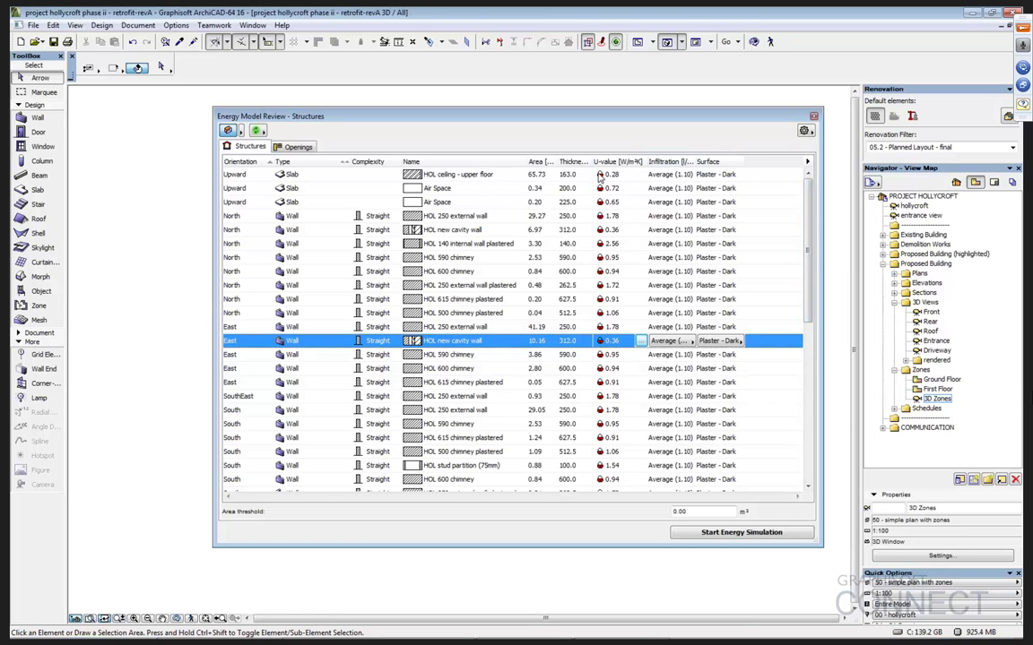
click(599, 175)
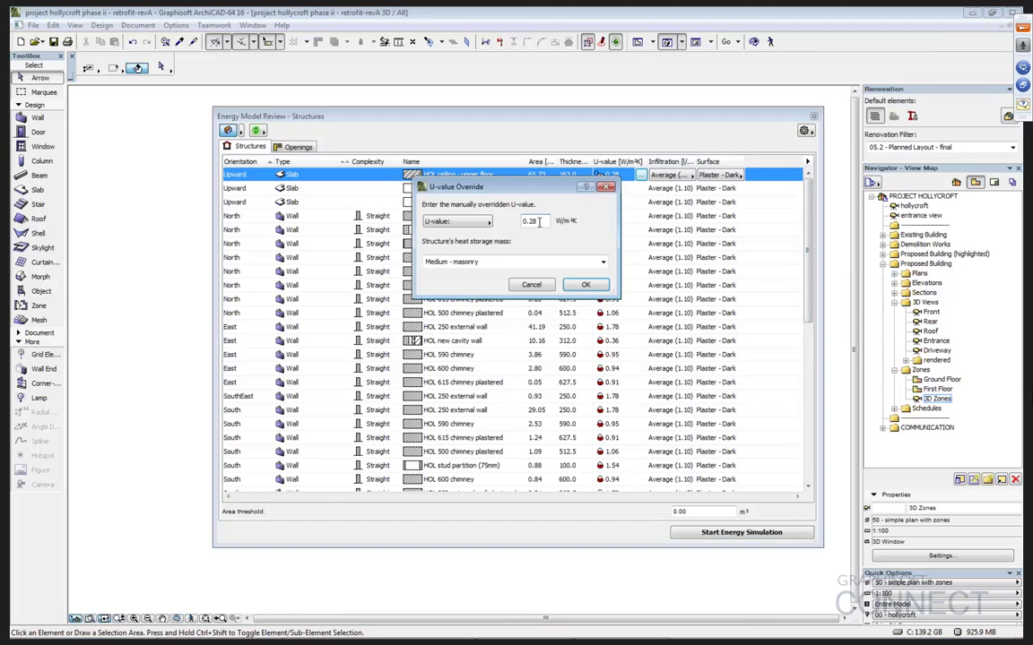
click(531, 285)
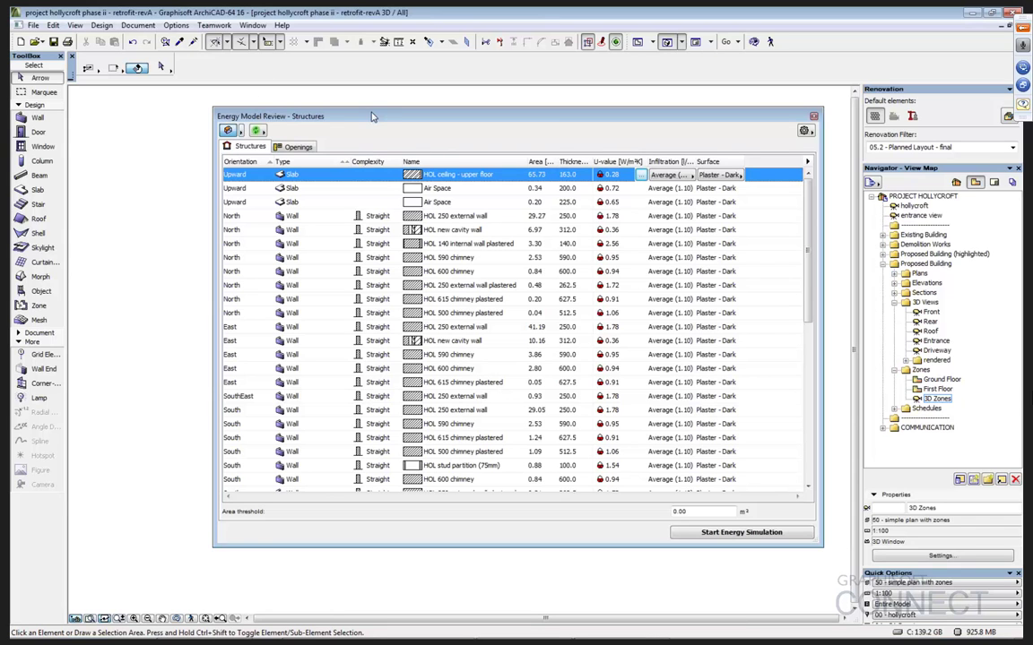
Step: Move the review table to the upper right and keep zone volumes shown as solids
drag(373, 117, 740, 50)
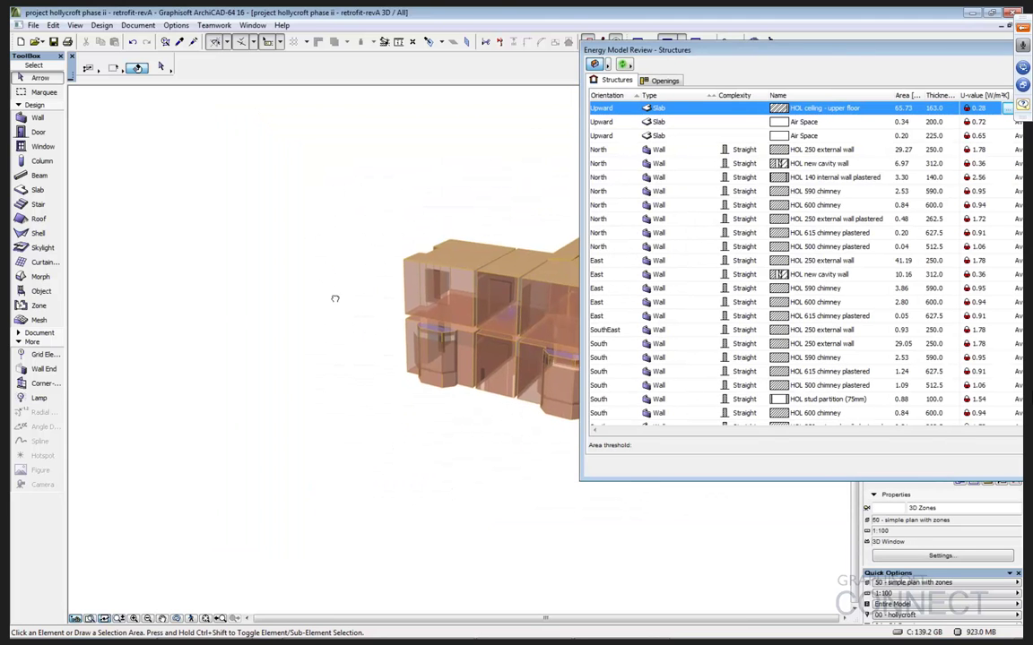
drag(328, 298, 224, 298)
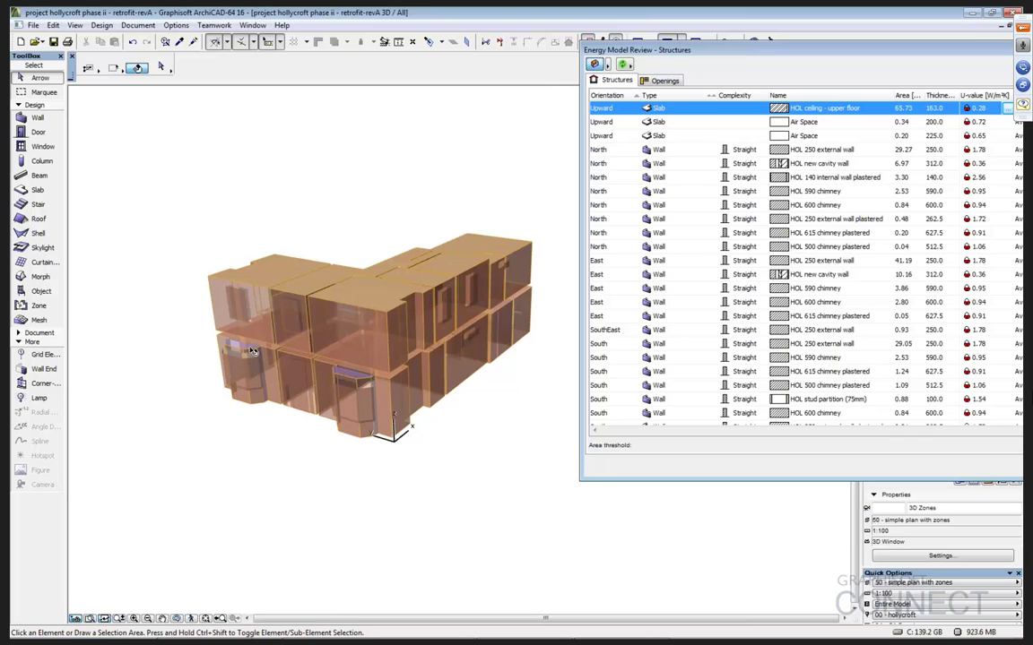
click(607, 66)
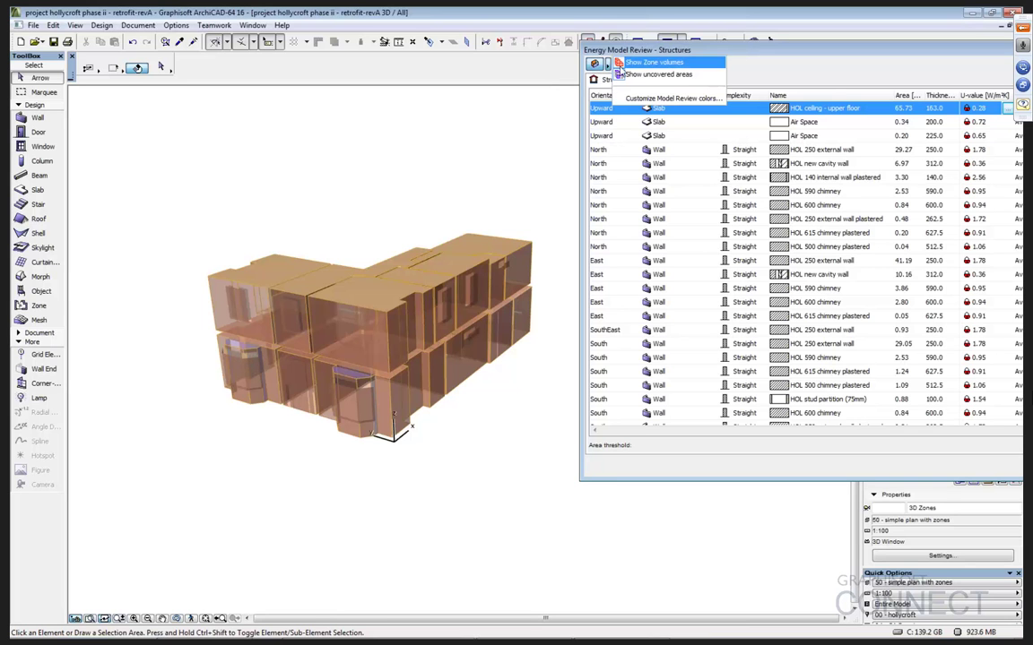
click(634, 64)
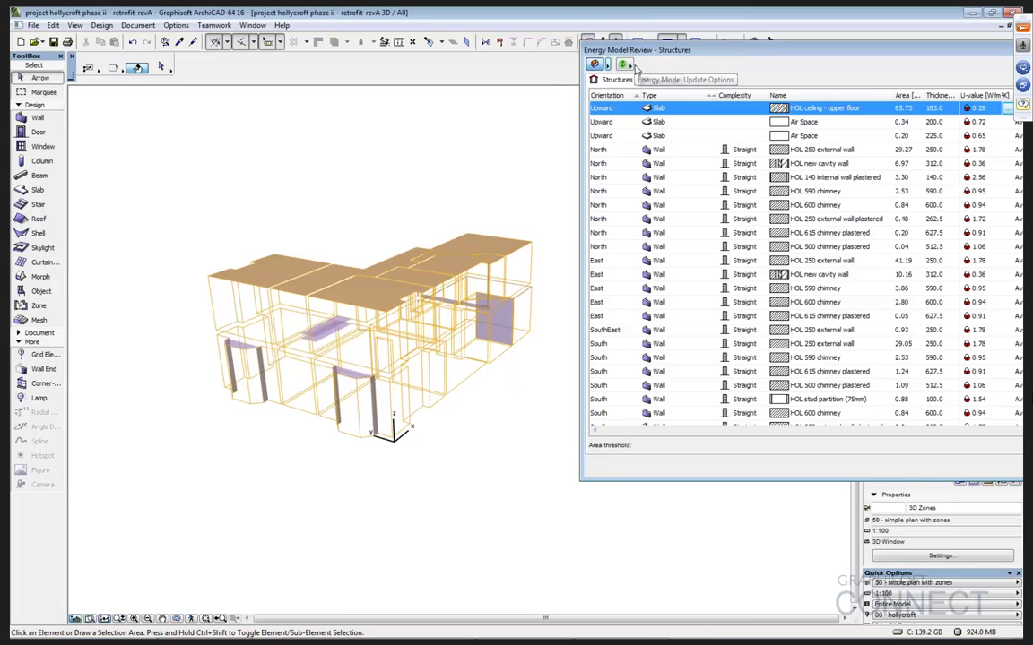
click(628, 67)
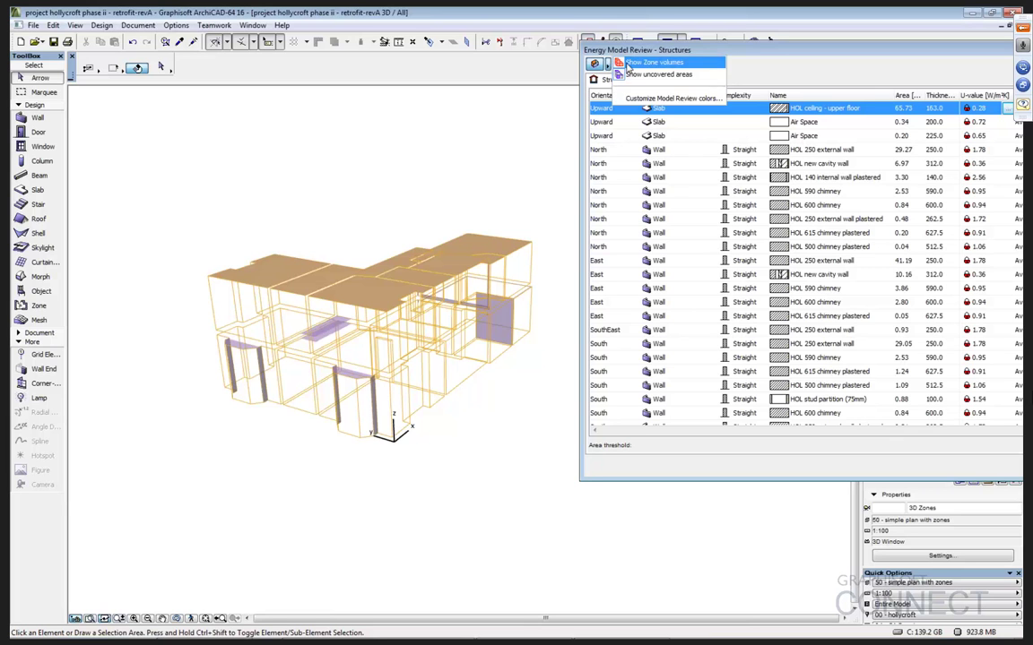
click(634, 63)
click(608, 66)
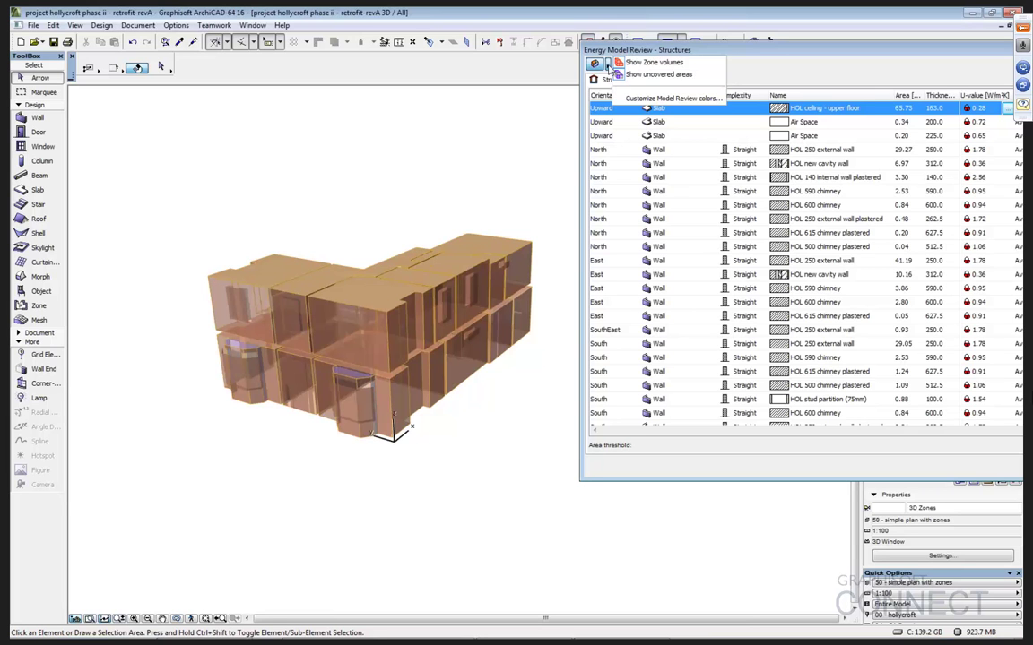
Step: Turn on Show uncovered areas in the model review display options
click(637, 78)
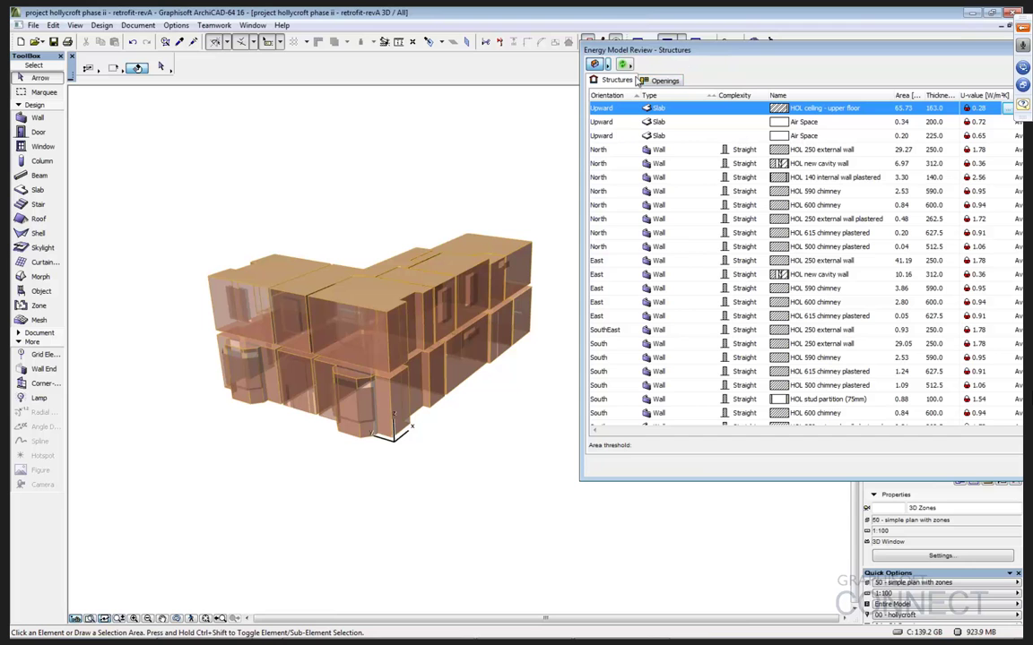
click(630, 64)
click(641, 72)
shift+middle_drag(327, 283, 323, 406)
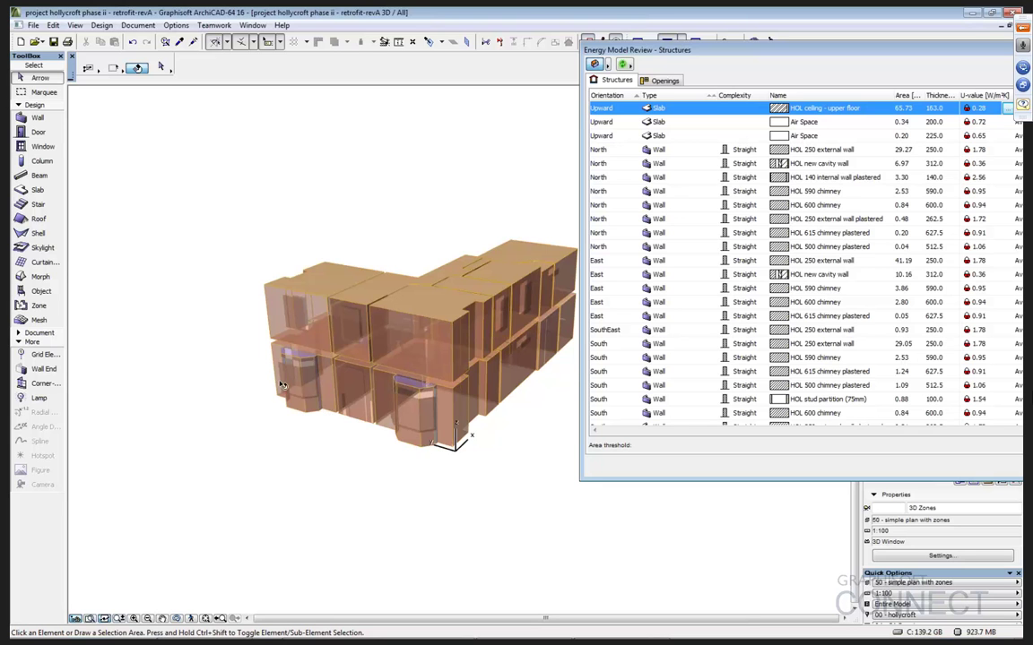
shift+middle_drag(300, 359, 331, 398)
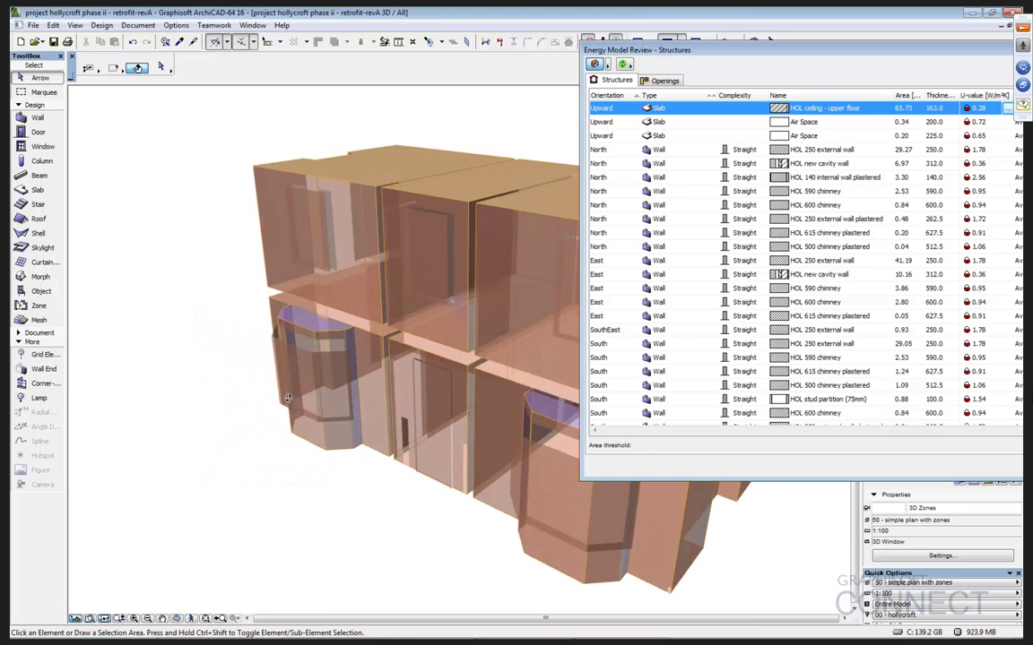
shift+middle_drag(288, 400, 467, 376)
scroll(355, 344, down, 5)
scroll(466, 376, up, 4)
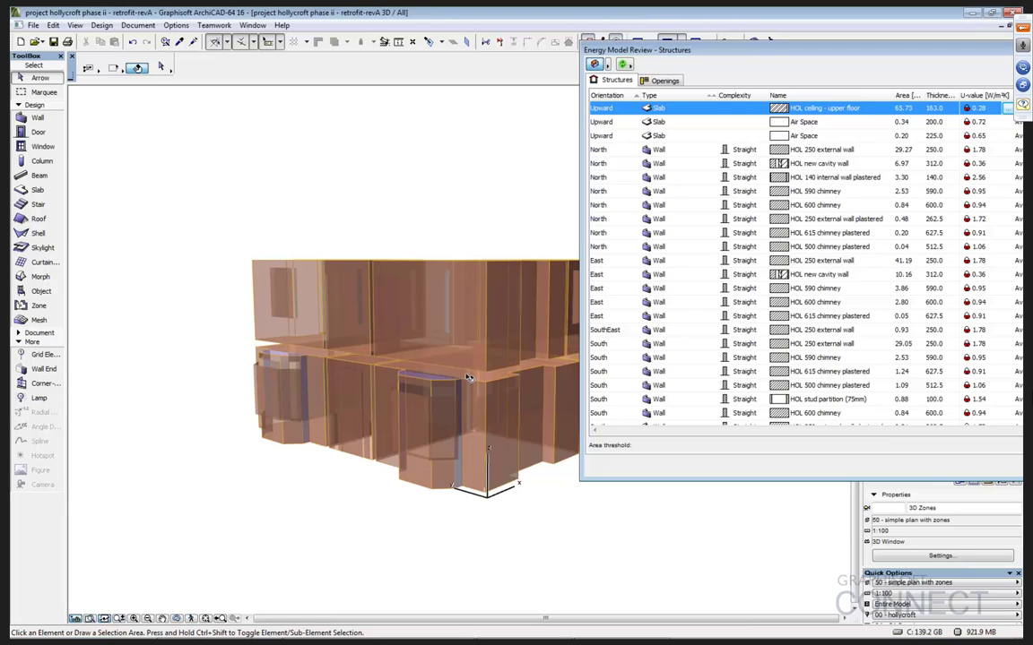
shift+middle_drag(409, 399, 341, 383)
scroll(332, 378, up, 6)
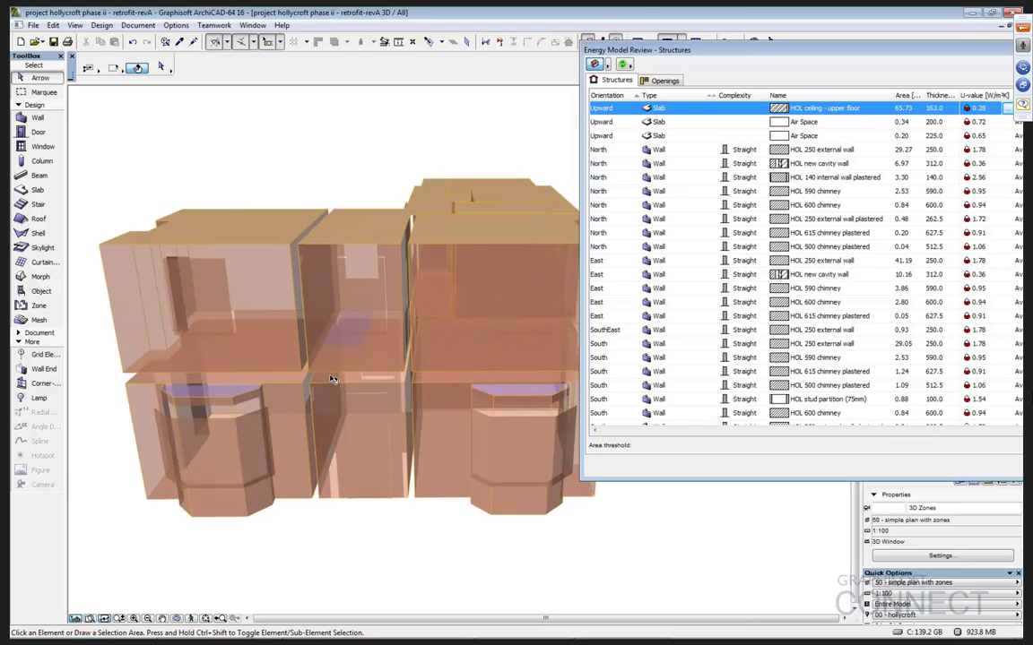
scroll(345, 359, up, 3)
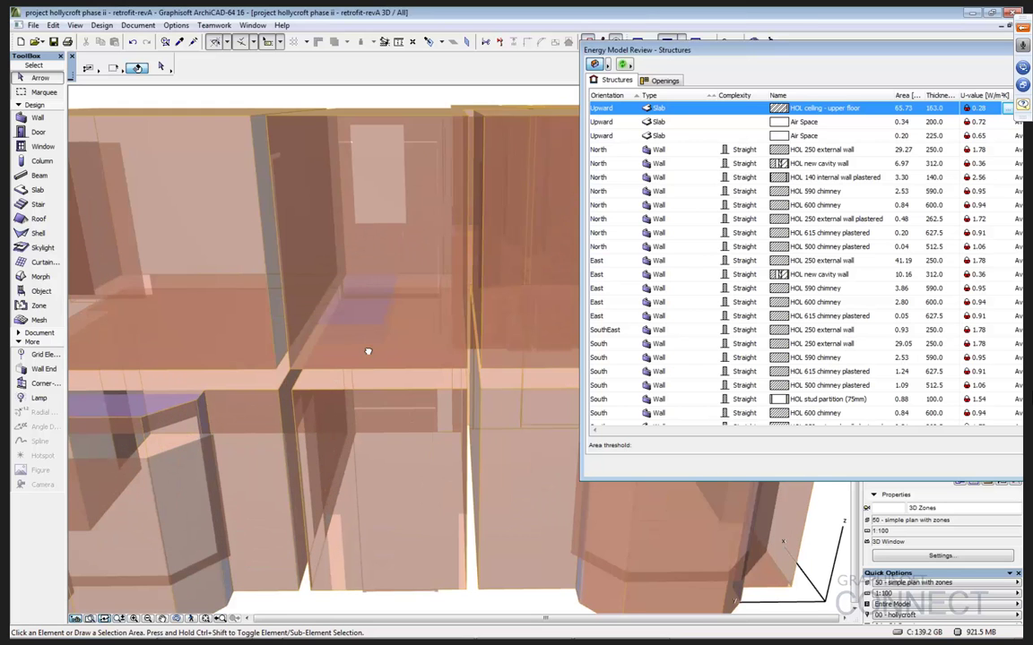
mouse_move(368, 351)
shift+middle_down()
mouse_move(359, 357)
mouse_move(355, 322)
mouse_move(358, 363)
mouse_move(358, 354)
shift+middle_up()
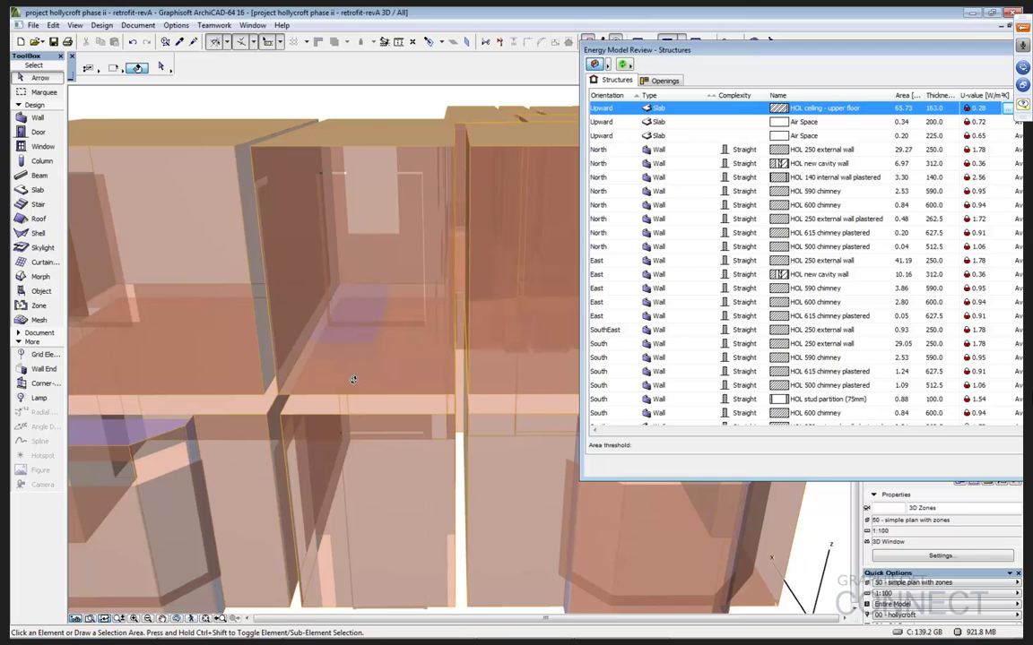
shift+middle_drag(356, 384, 385, 294)
scroll(329, 302, down, 4)
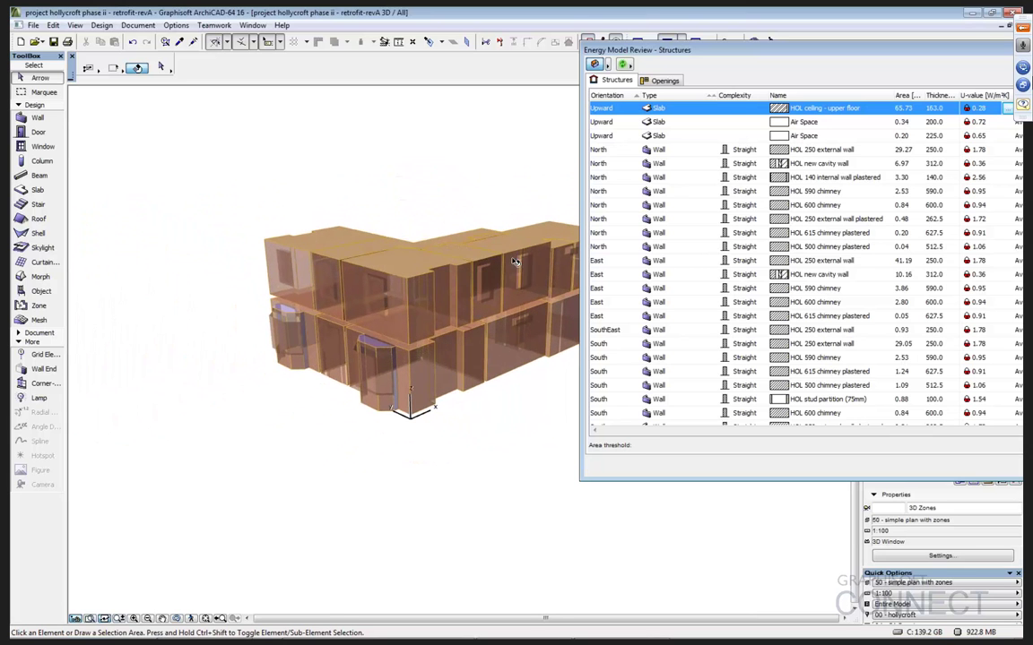
Step: Run the energy simulation and read the results: 571.85 kWh/m²a consumption, 123.52 kg/m²a CO2
shift+middle_drag(510, 259, 741, 55)
drag(740, 55, 494, 49)
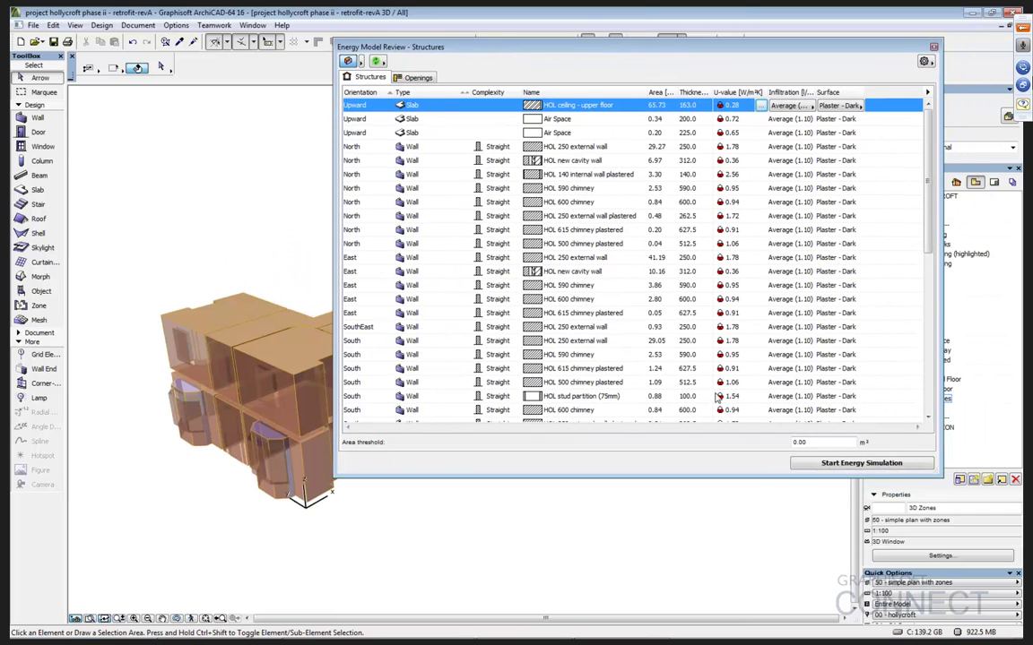
click(834, 464)
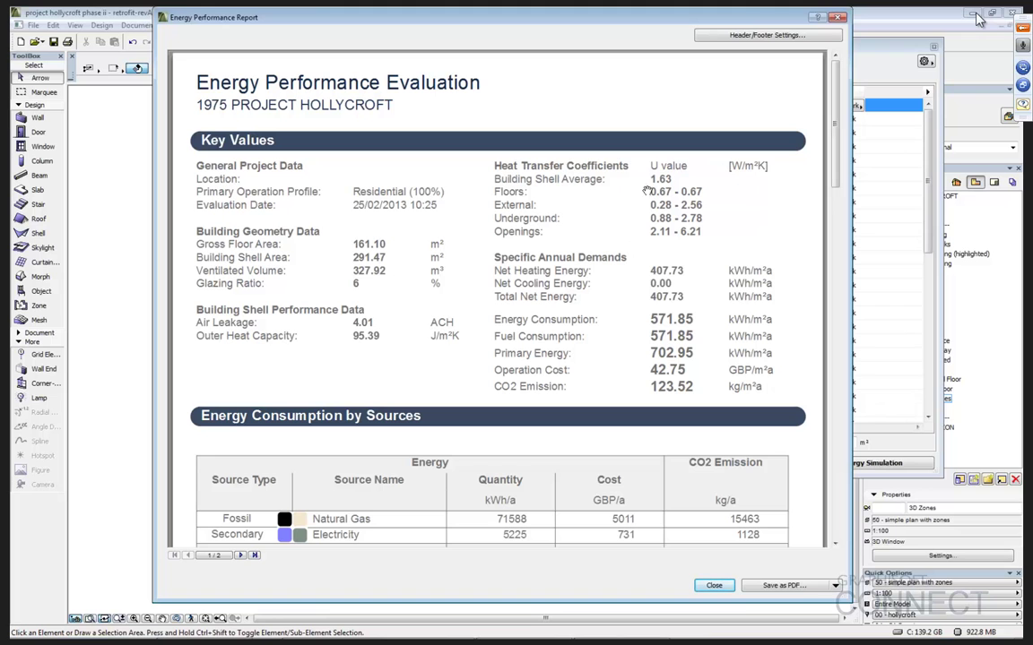
scroll(615, 239, down, 1)
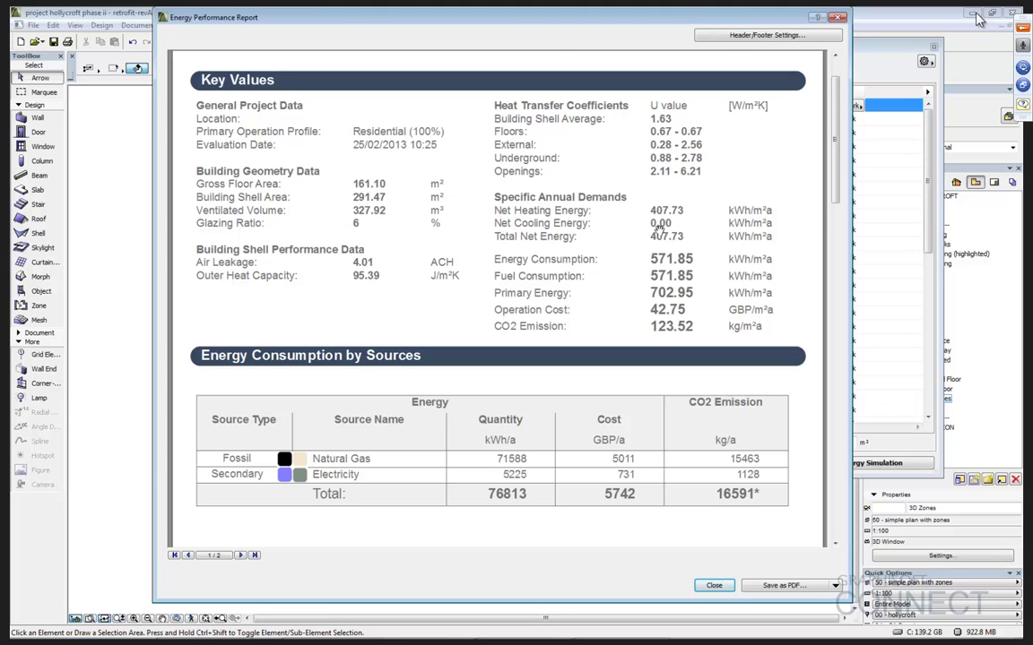
scroll(659, 228, down, 2)
scroll(603, 190, up, 2)
Step: Read the report from Energy Consumption by Sources down to page 2's Monthly Energy Balance charts
scroll(565, 283, down, 2)
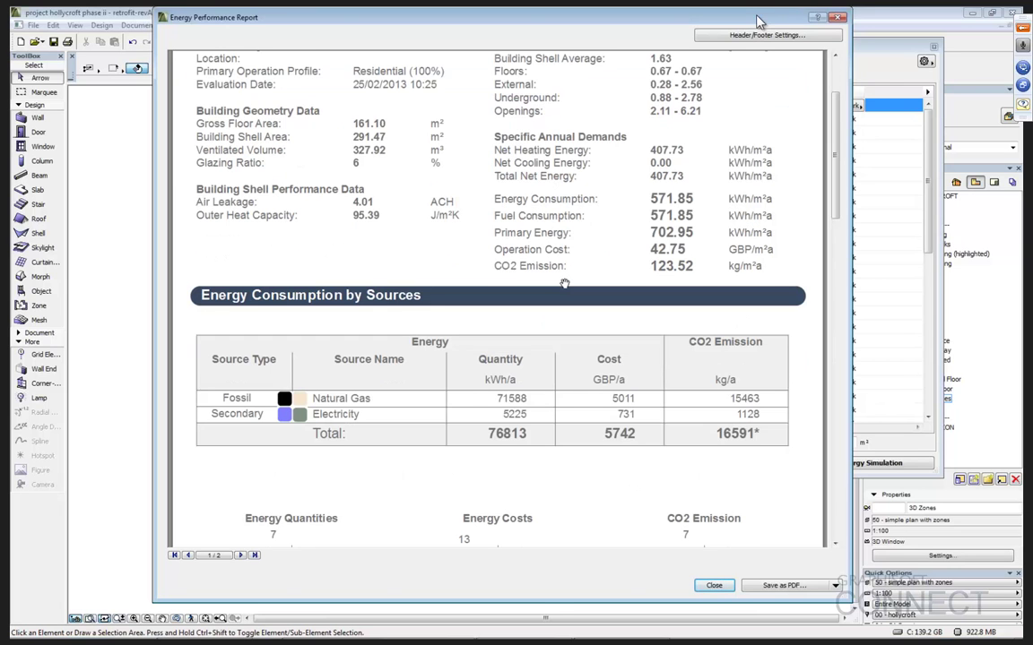
scroll(565, 283, down, 2)
scroll(475, 349, down, 2)
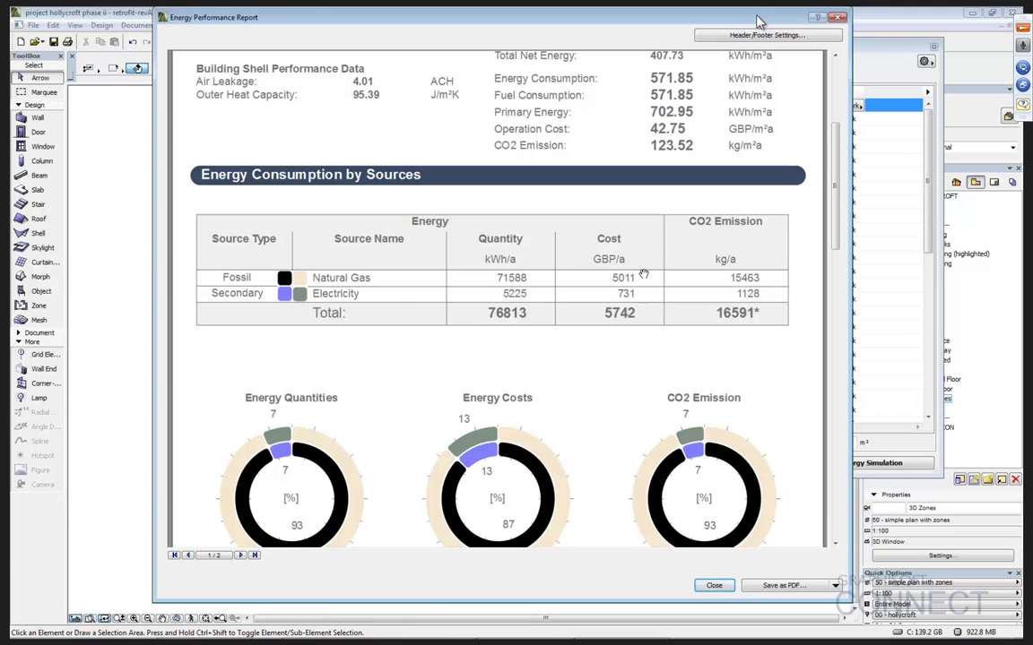
scroll(643, 274, down, 1)
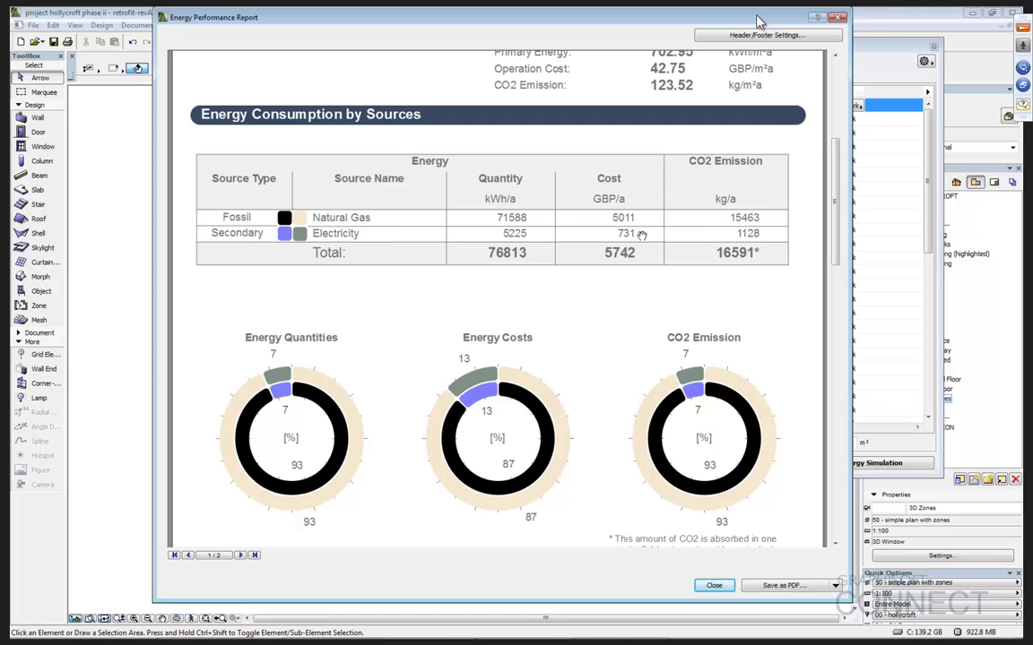
scroll(642, 236, down, 3)
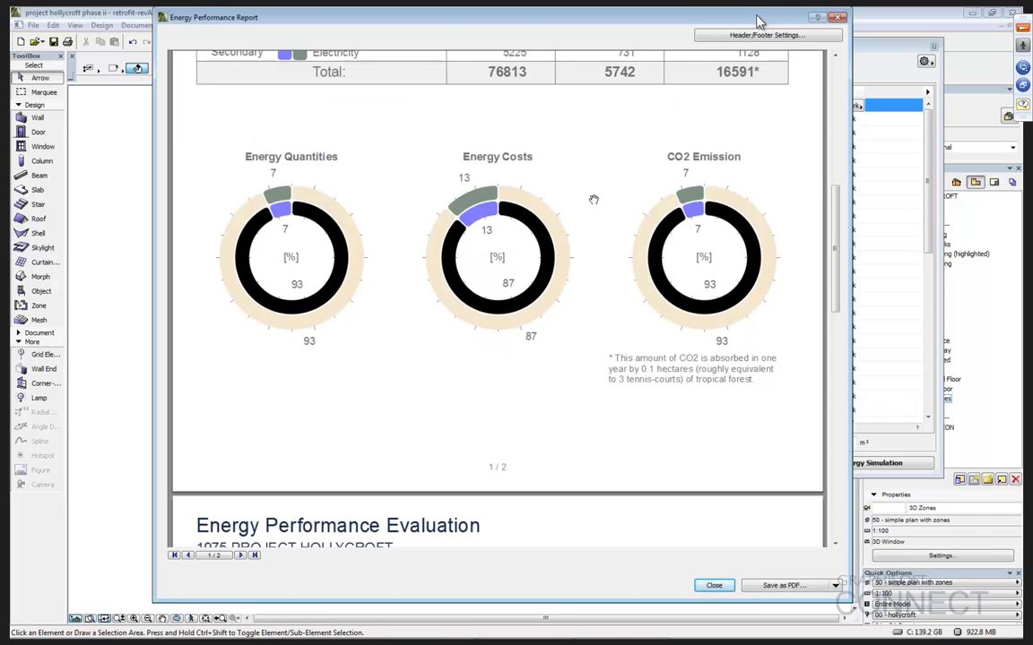
scroll(473, 271, down, 1)
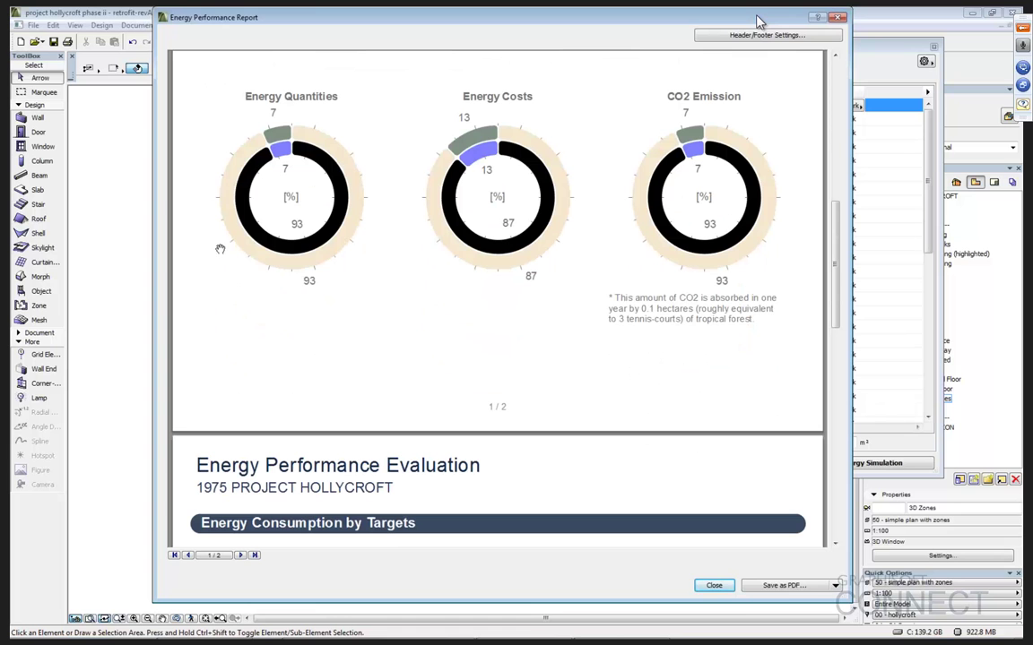
scroll(652, 267, down, 6)
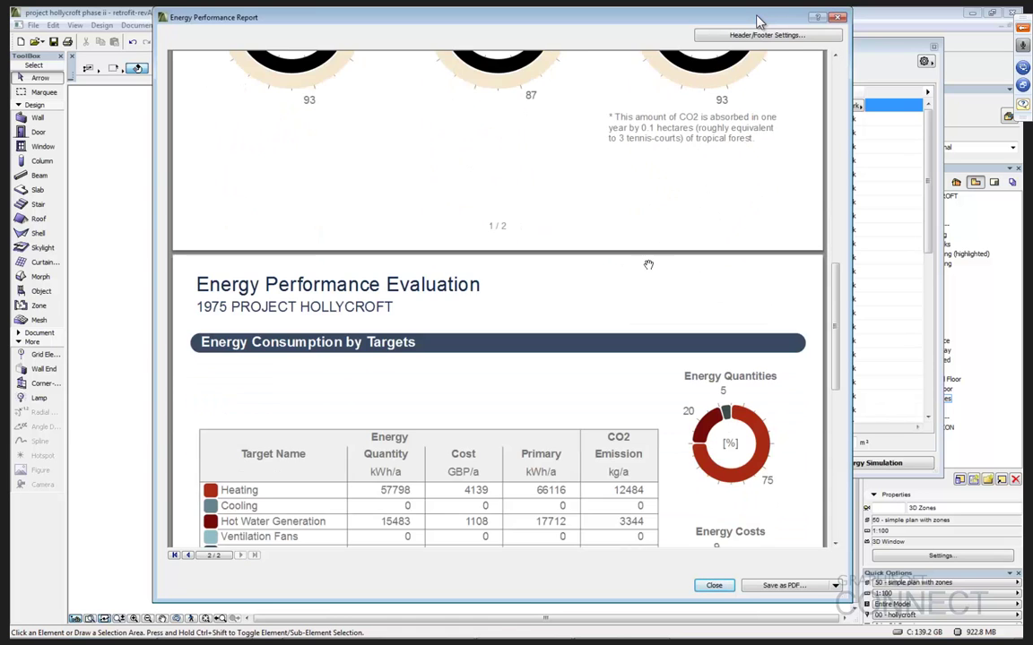
scroll(646, 265, down, 2)
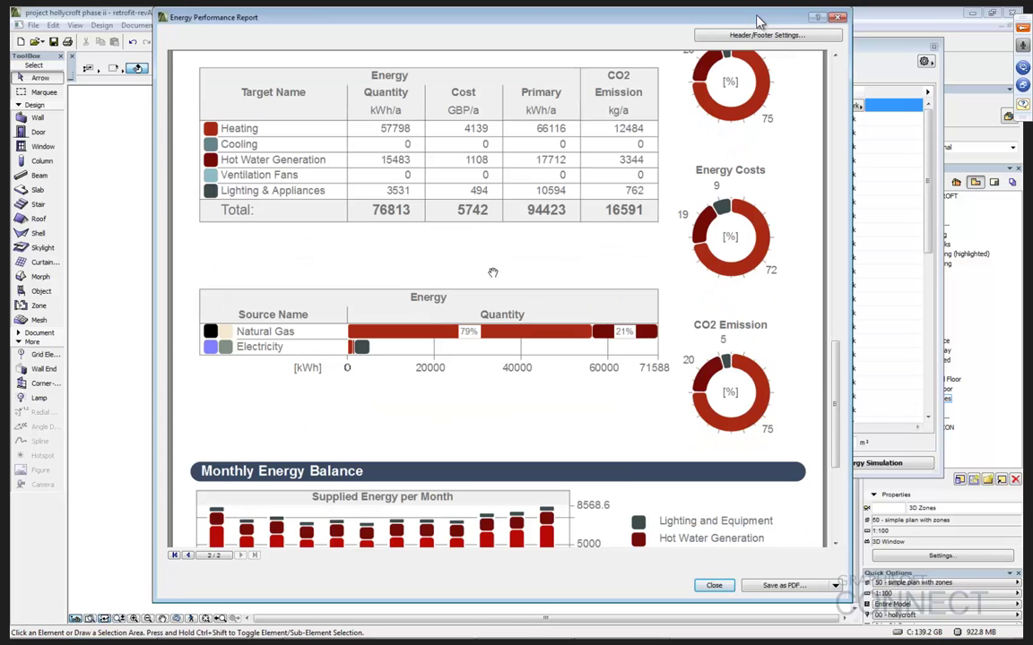
scroll(491, 271, down, 1)
scroll(490, 273, down, 1)
scroll(490, 273, down, 2)
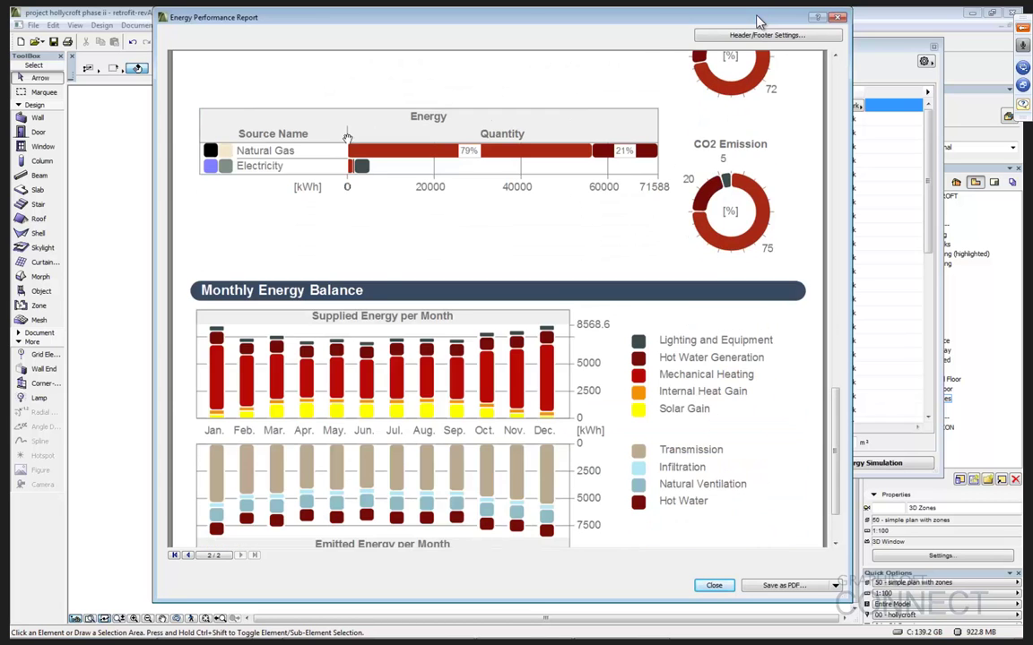
scroll(565, 220, down, 2)
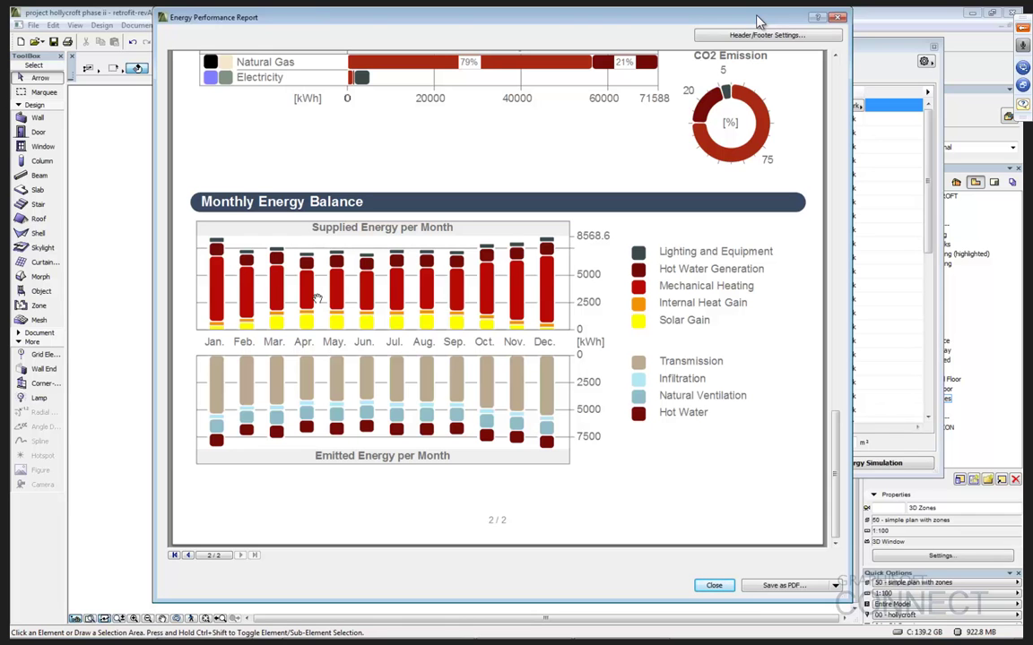
Step: Back out of the PDF and XLS export options, returning the report to page 1 Key Values
click(778, 586)
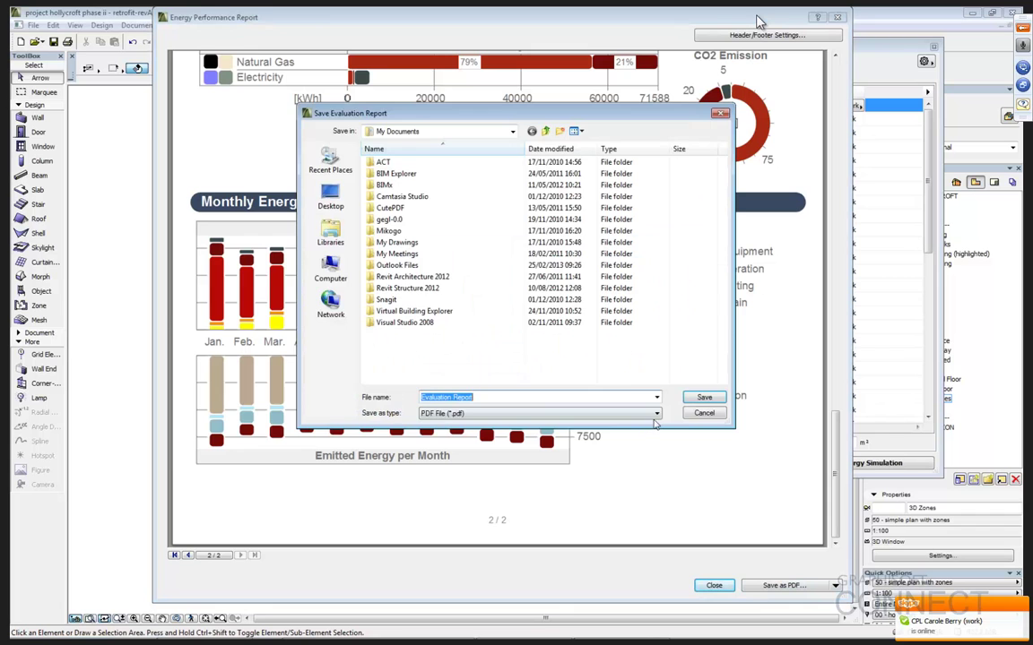
click(704, 414)
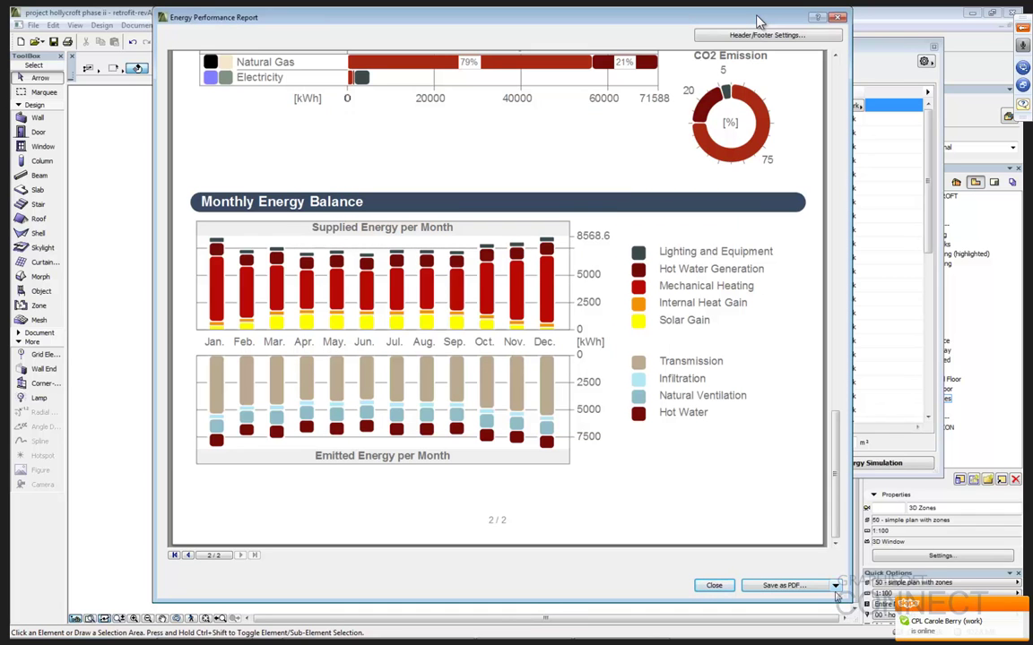
click(836, 586)
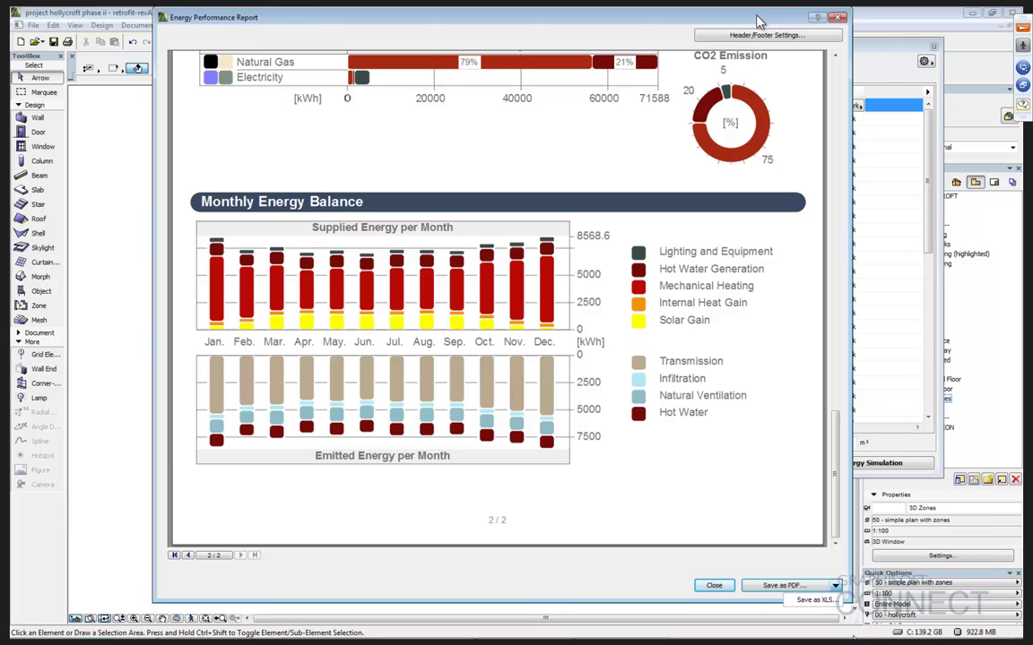
click(811, 477)
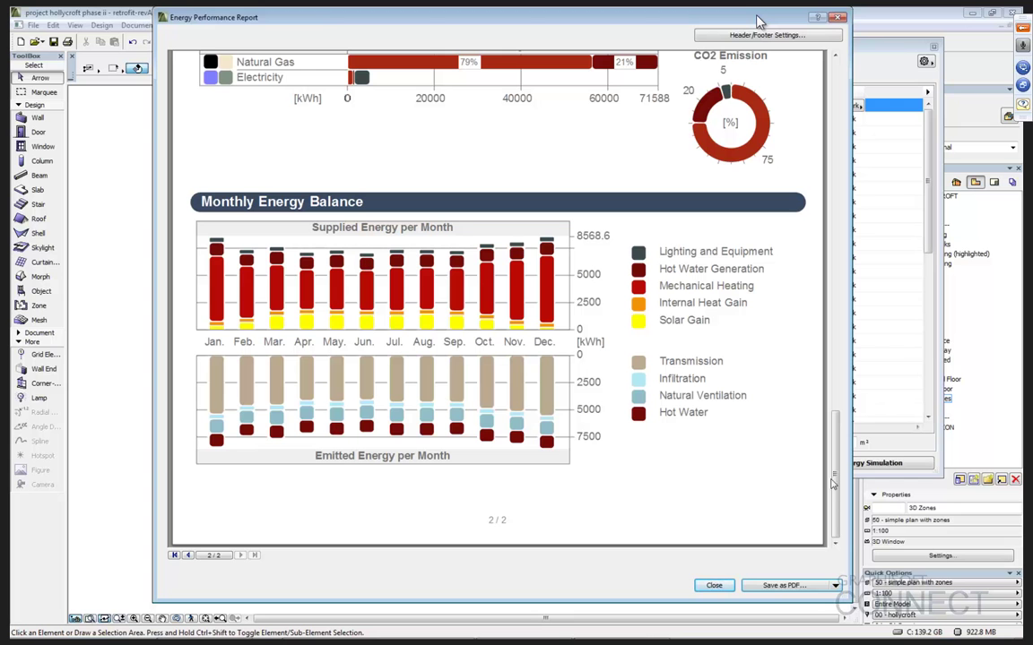
drag(836, 475, 833, 90)
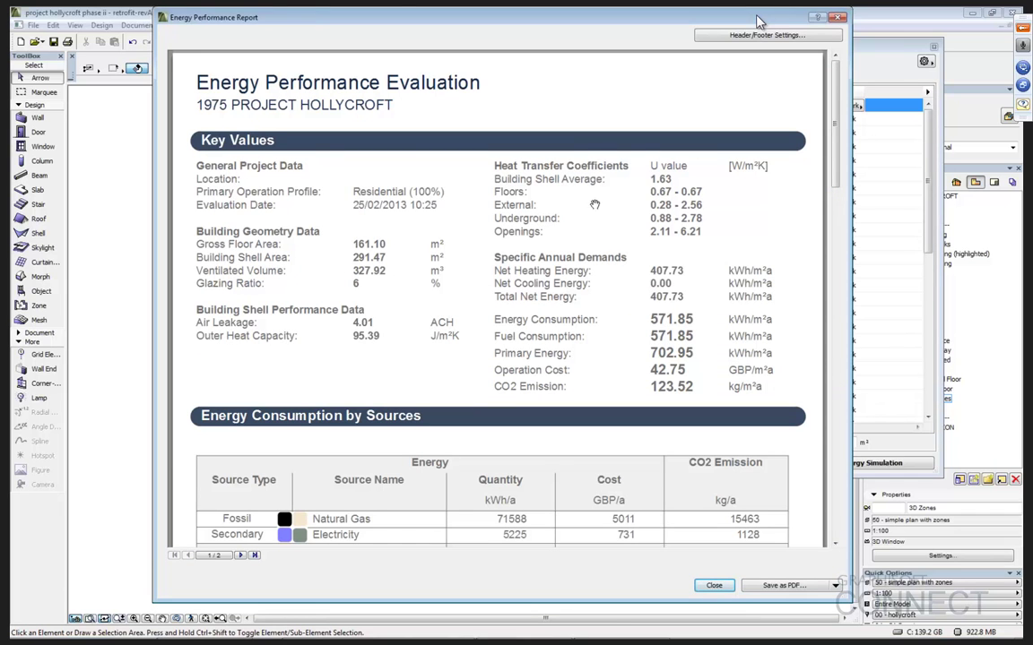
Step: Close the report and Energy Model Review, and bring the 'after eco retrofit' project to the front
key(Escape)
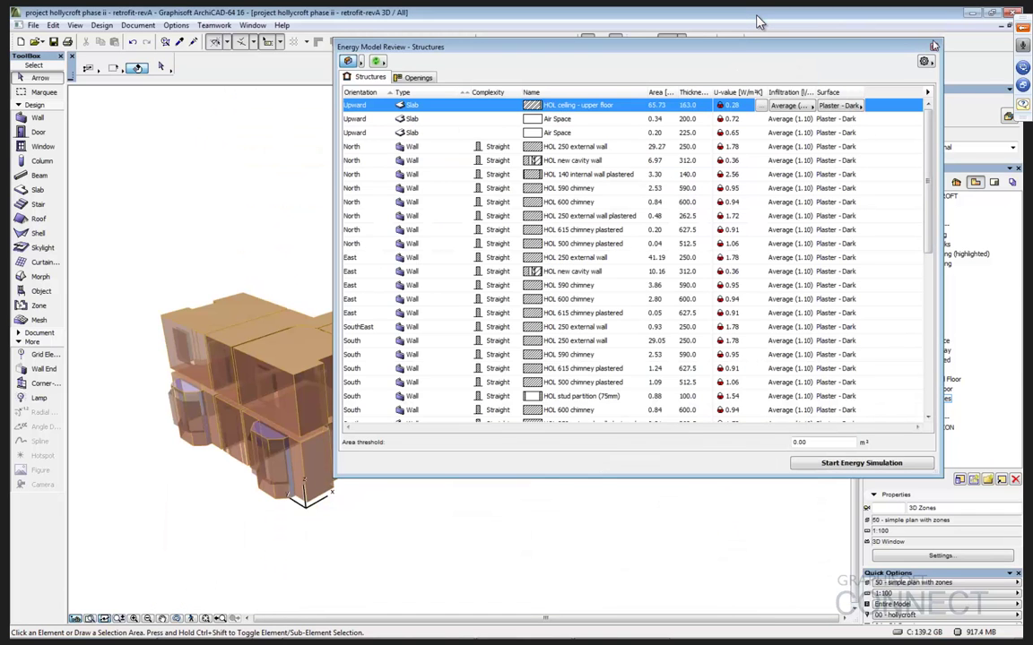
click(933, 48)
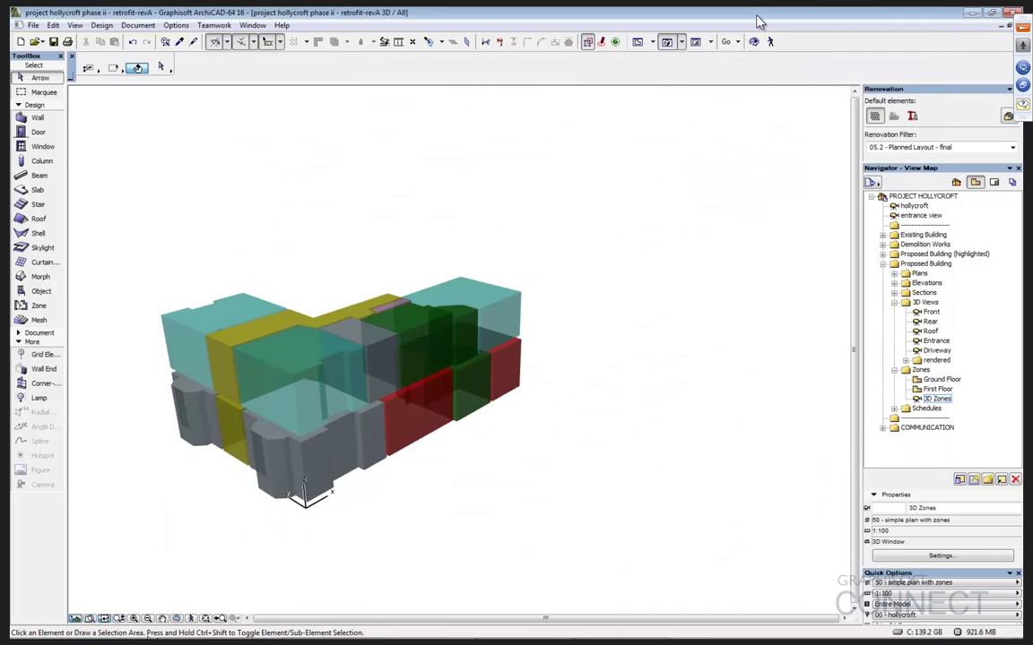
mouse_move(332, 632)
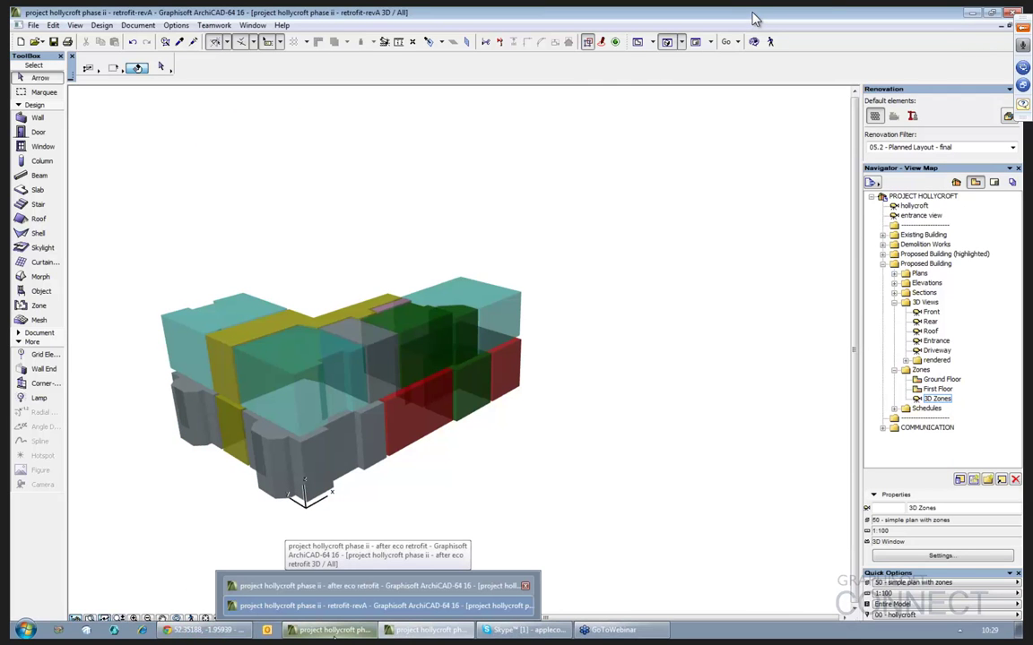
click(350, 586)
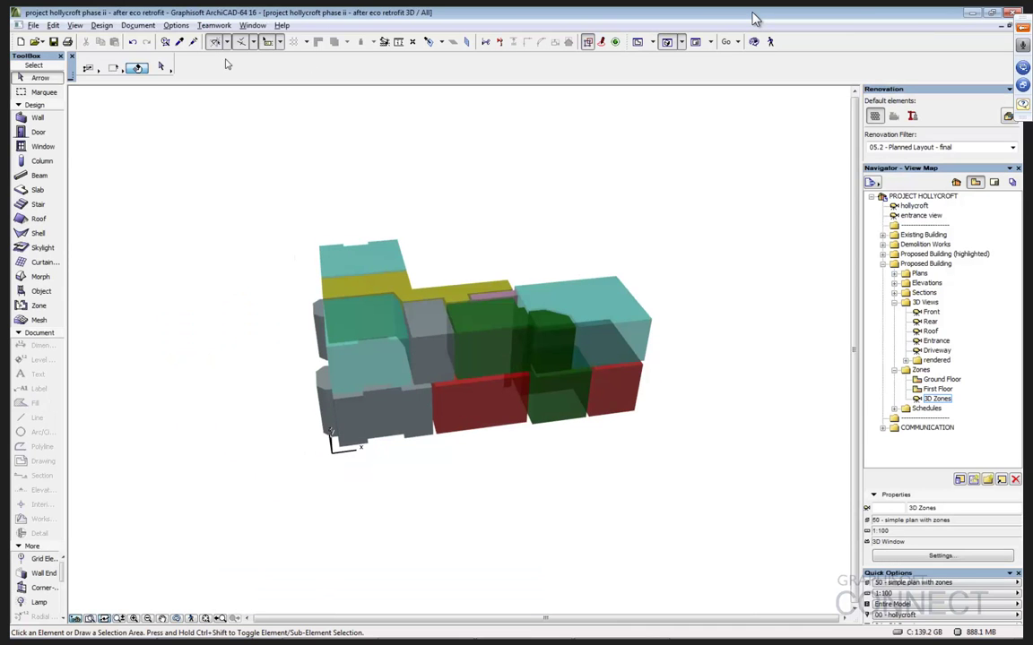
Step: Open the Composite Structures settings from Options > Element Attributes > Composites
click(172, 26)
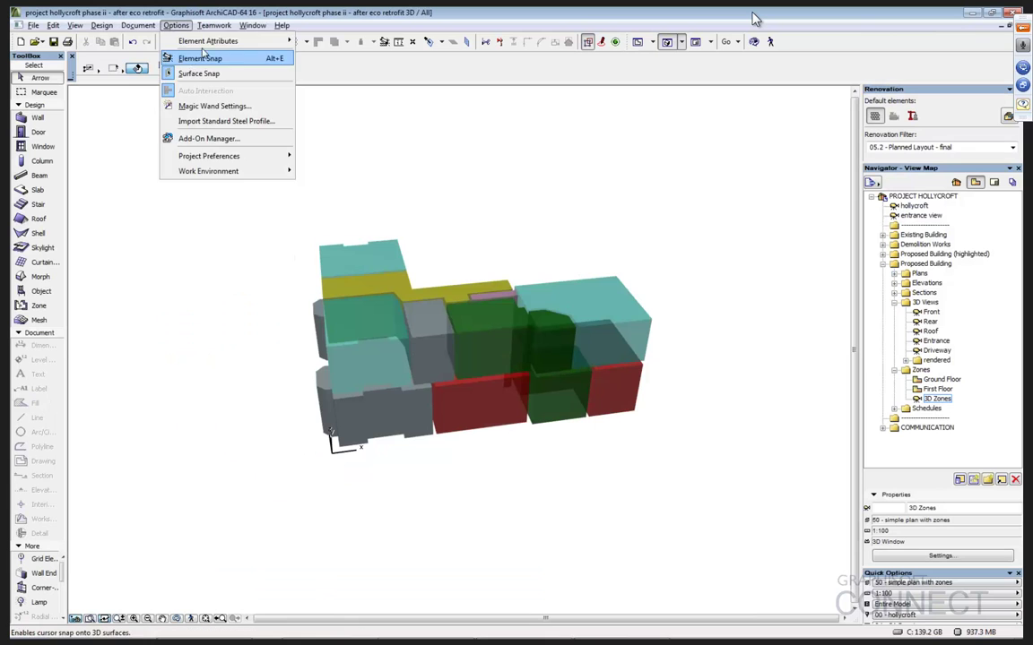
mouse_move(213, 26)
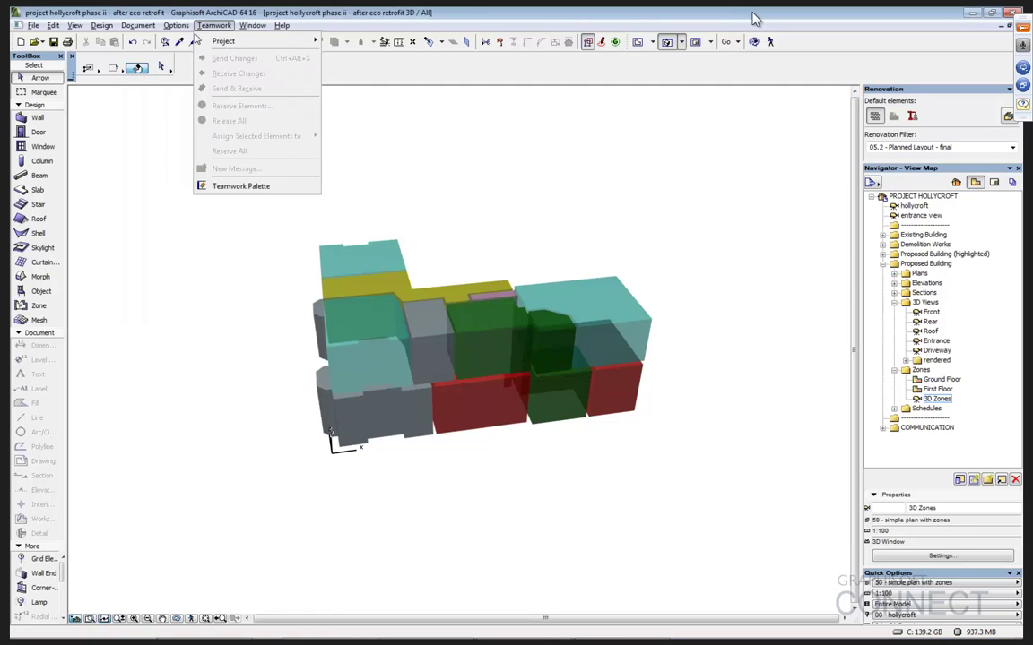
mouse_move(176, 26)
click(340, 89)
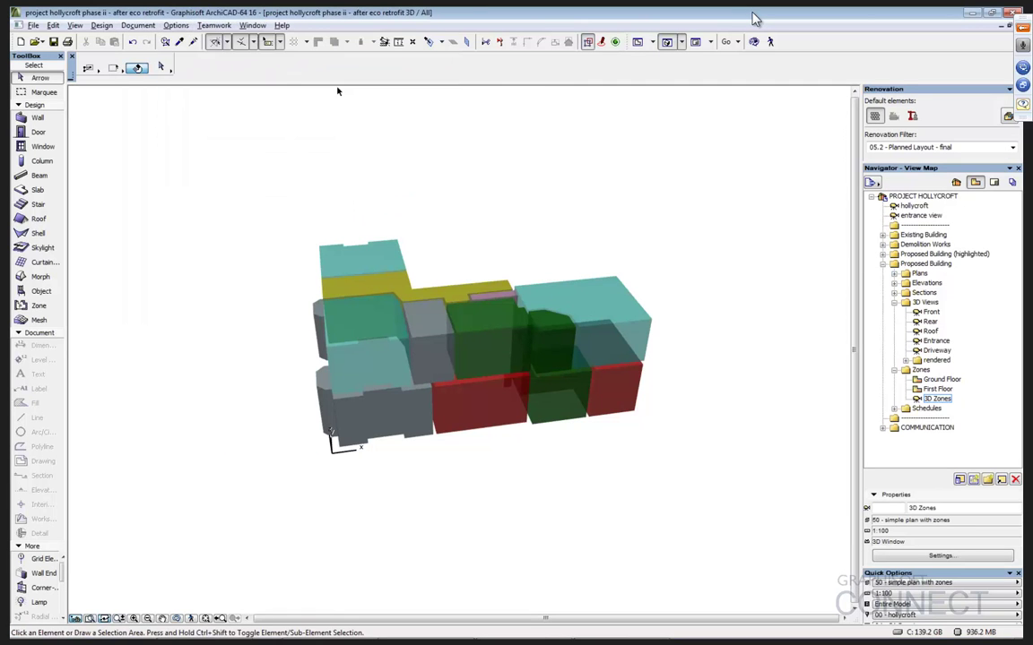
Step: Inspect the HOL 250 external wall composite's WOODWOOL insulation skin, 60.0 thick
click(529, 112)
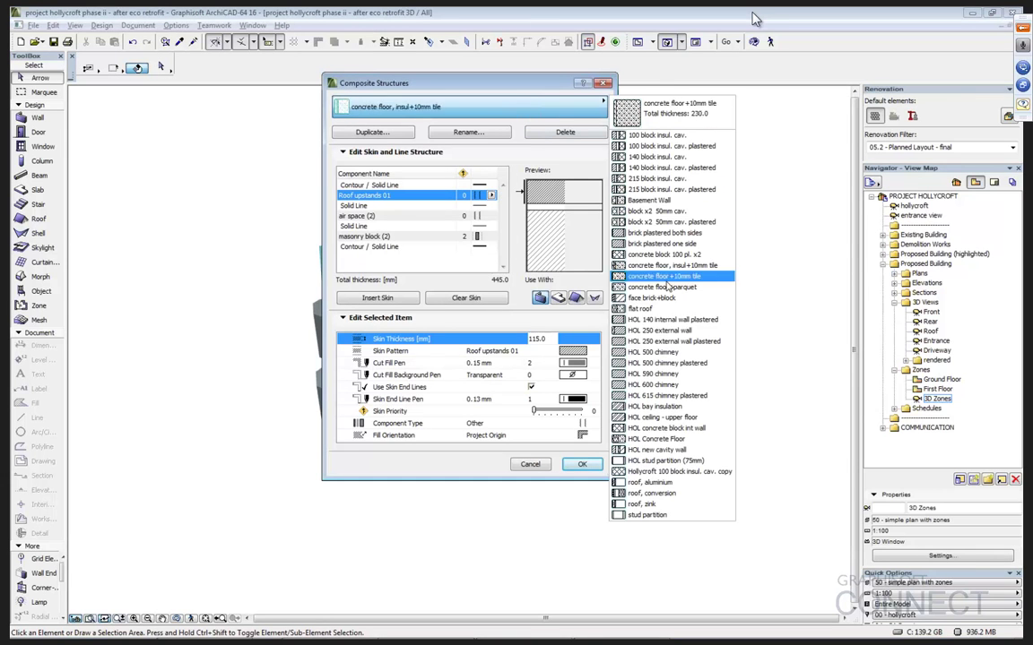
click(667, 333)
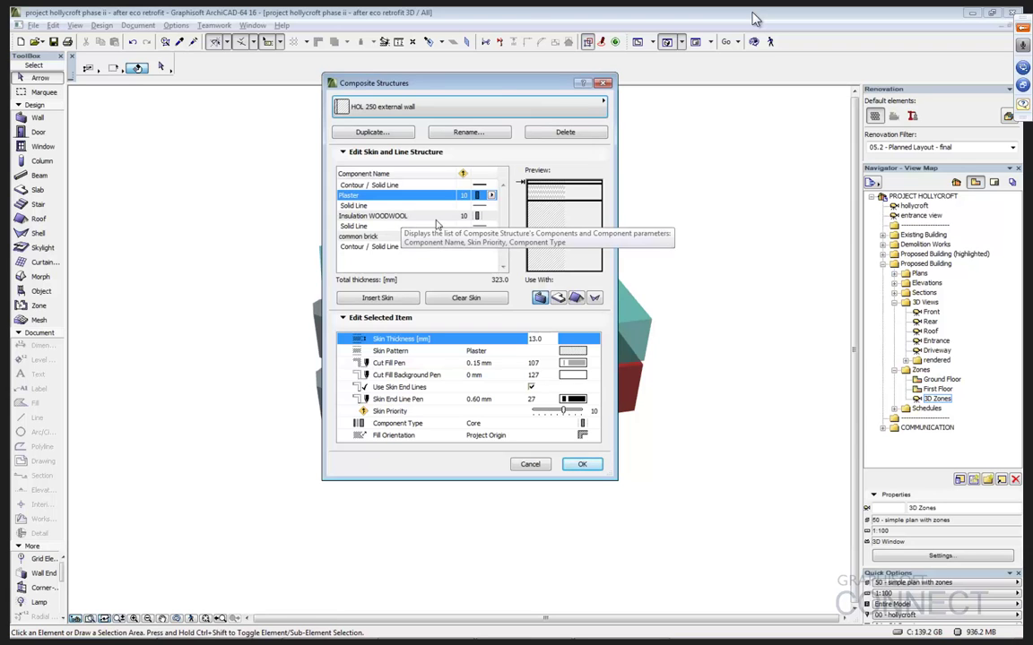
click(498, 216)
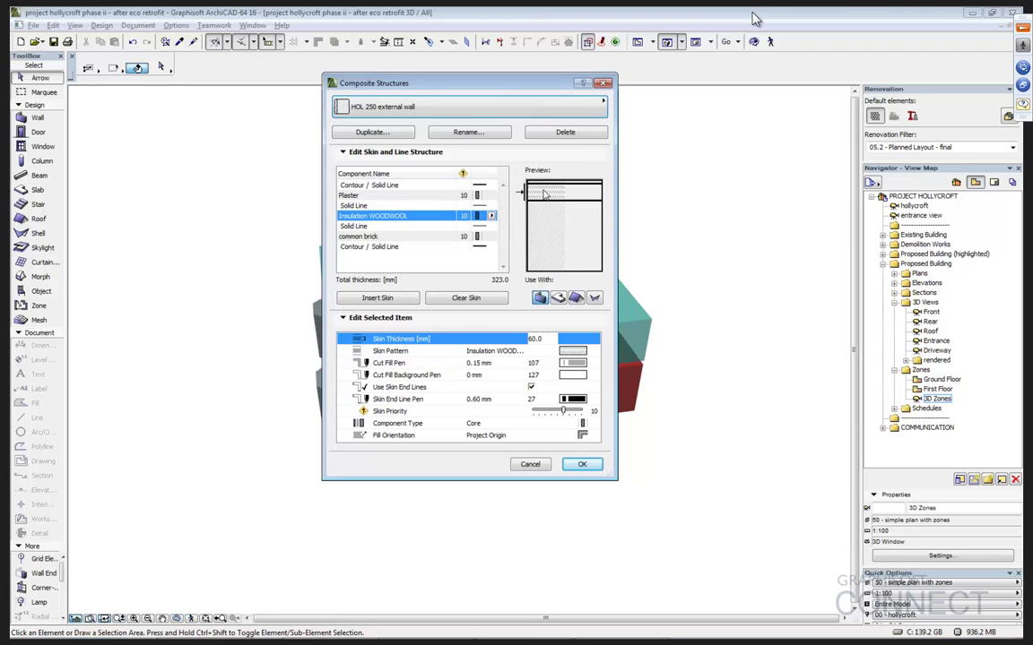
click(554, 339)
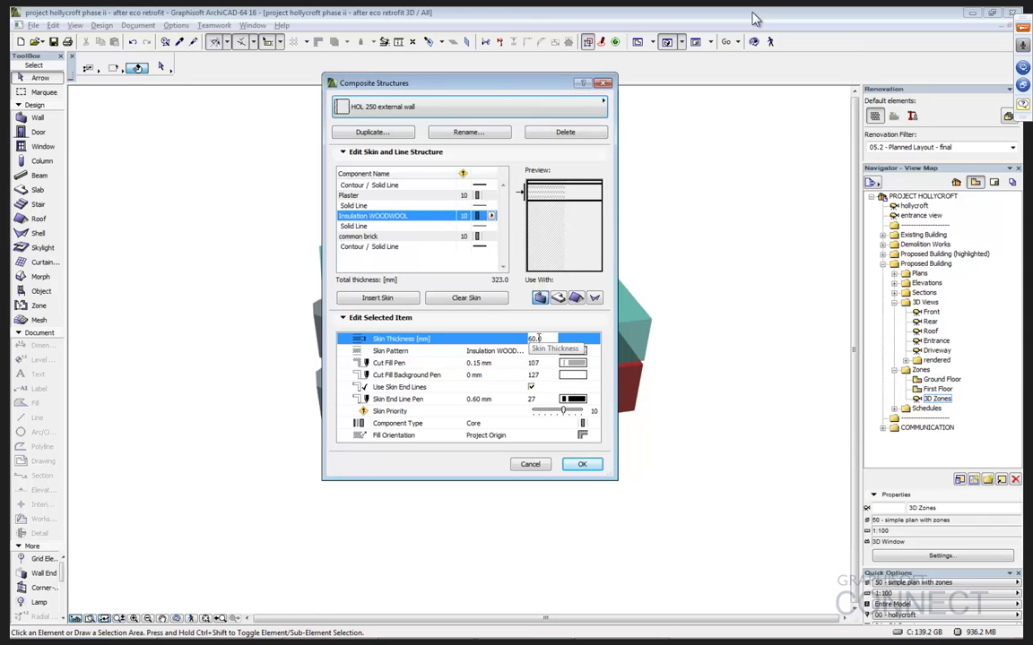
key(Return)
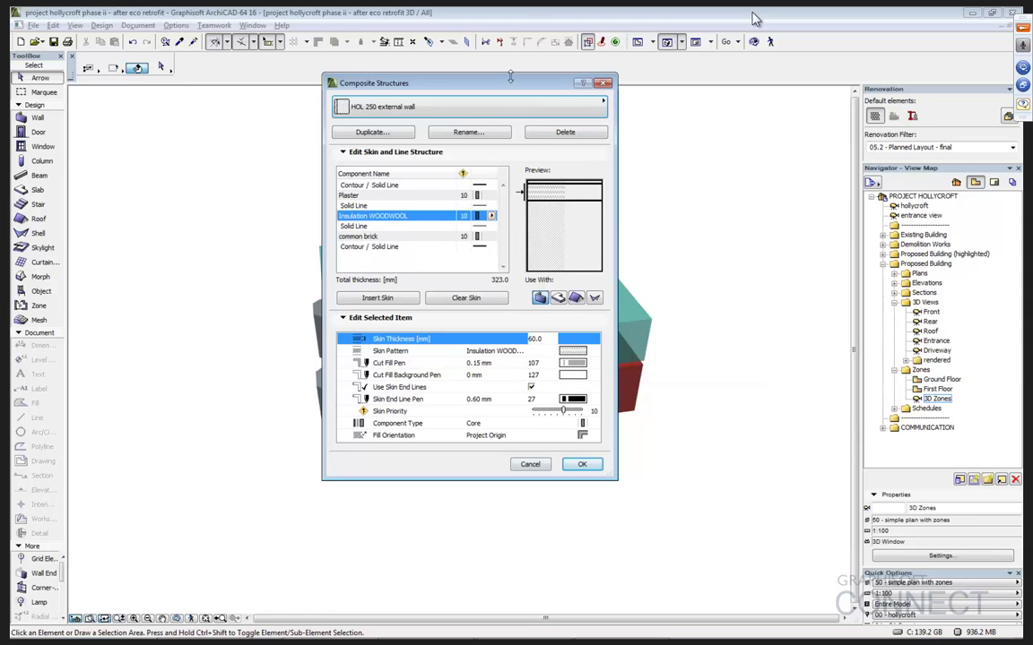
Step: Check the HOL ceiling - upper floor composite, then cancel without changes and pan the 3D view
click(492, 105)
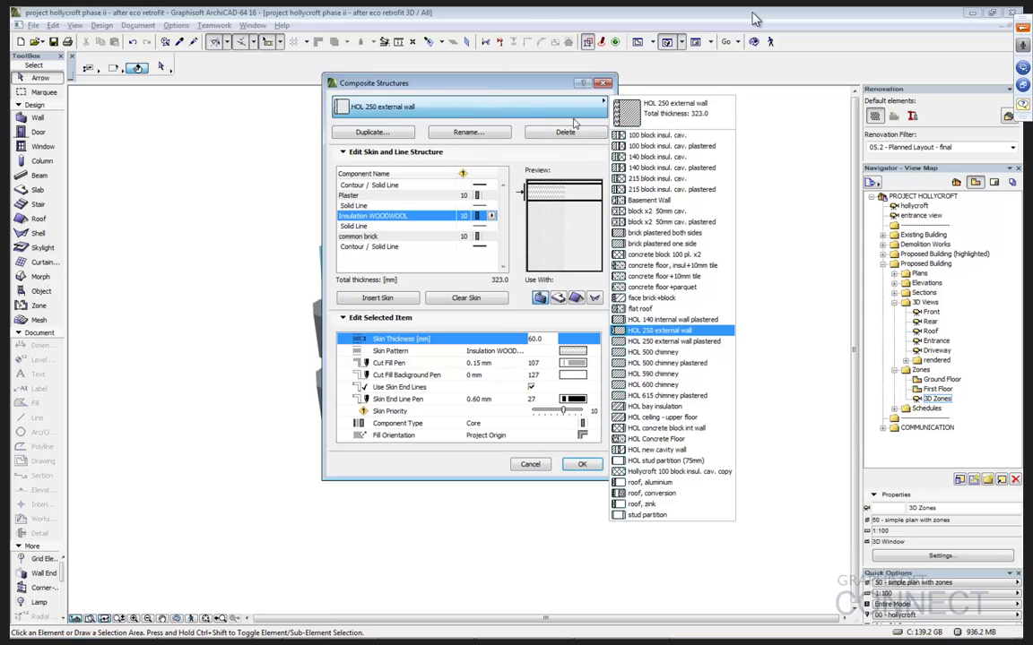
click(683, 419)
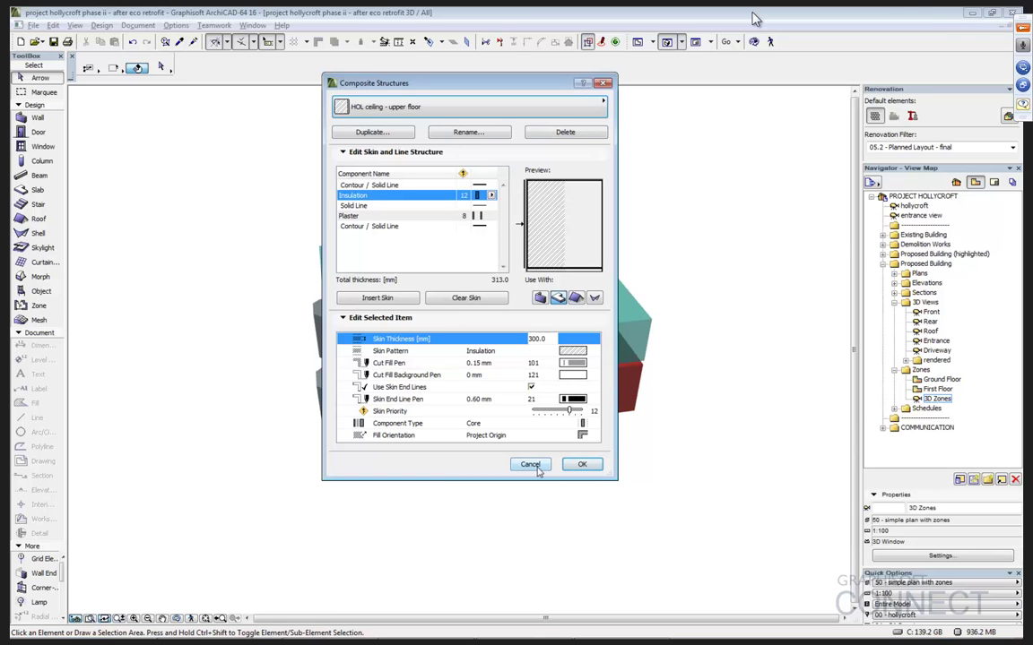
click(603, 106)
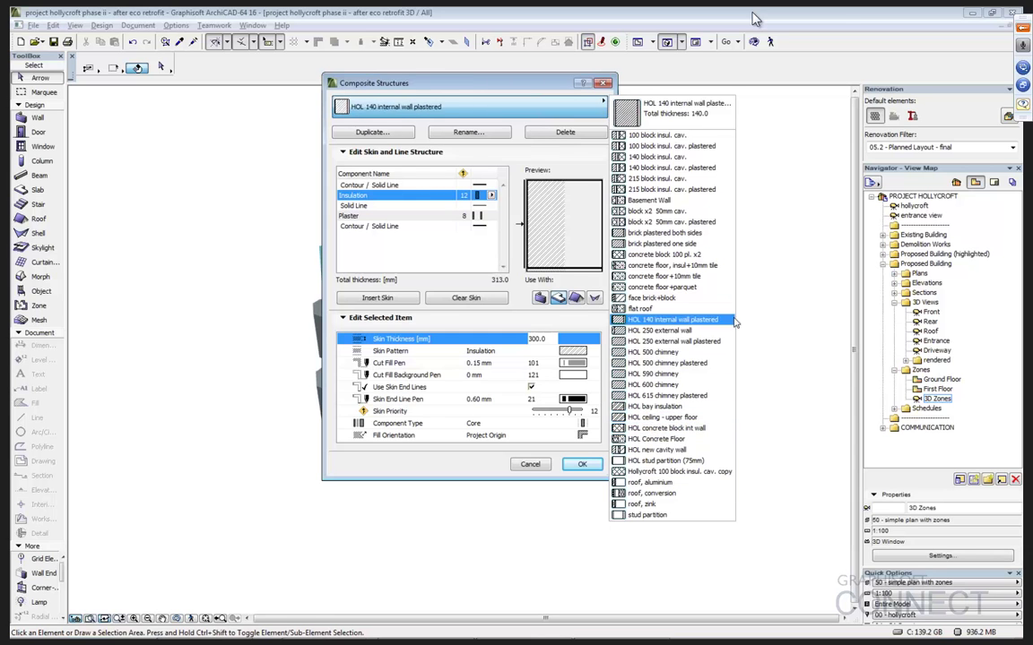
click(538, 473)
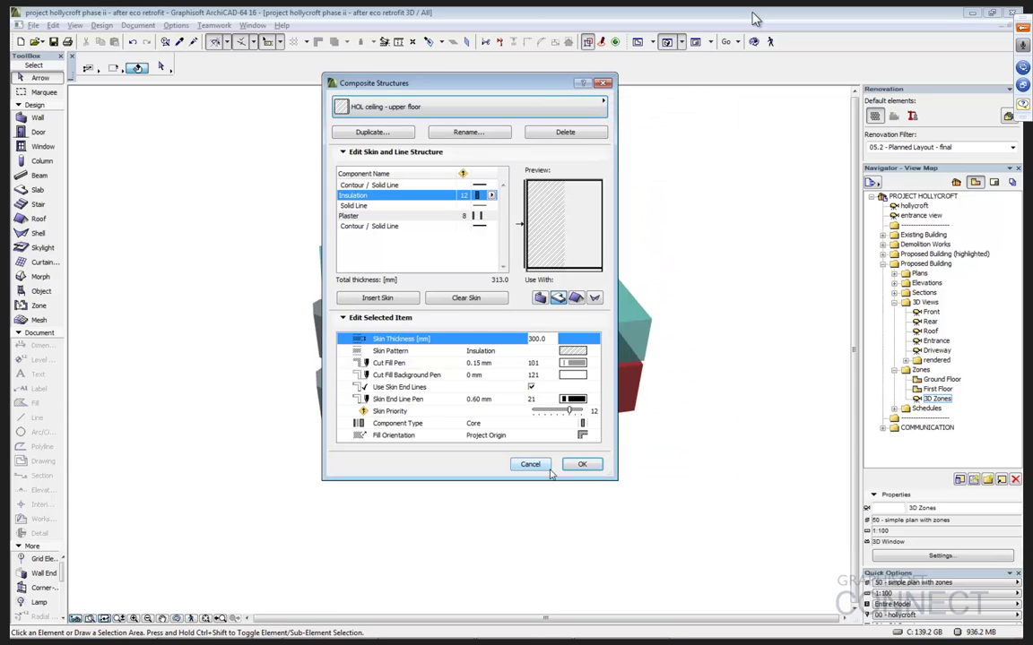
click(529, 465)
middle_drag(538, 427, 695, 401)
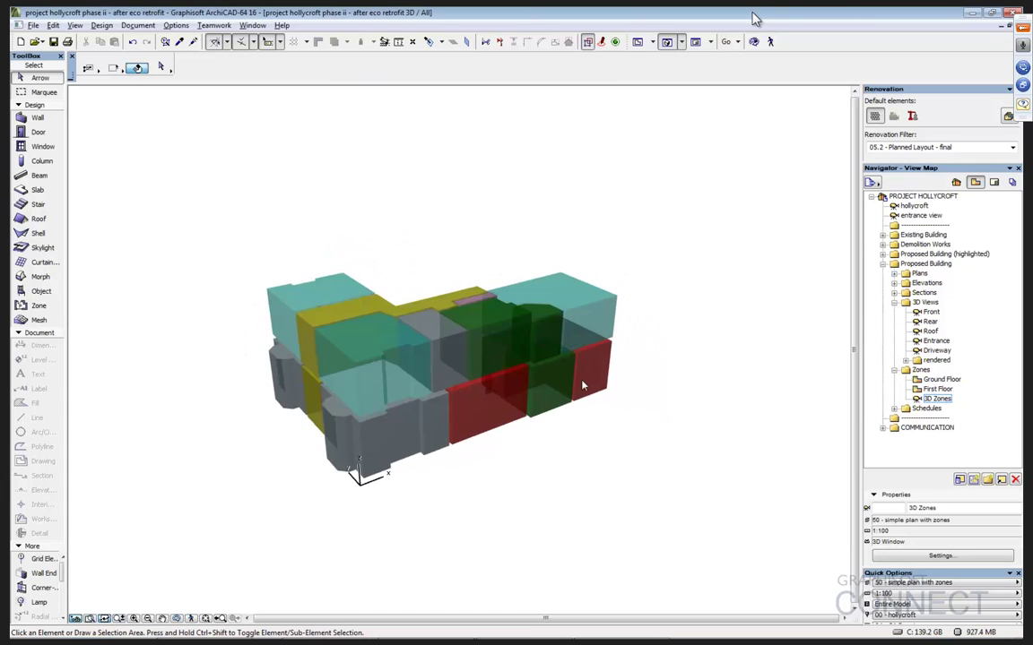
Step: Open the Energy Model Review and update all zones so walls and slabs list their U-values
scroll(193, 381, up, 4)
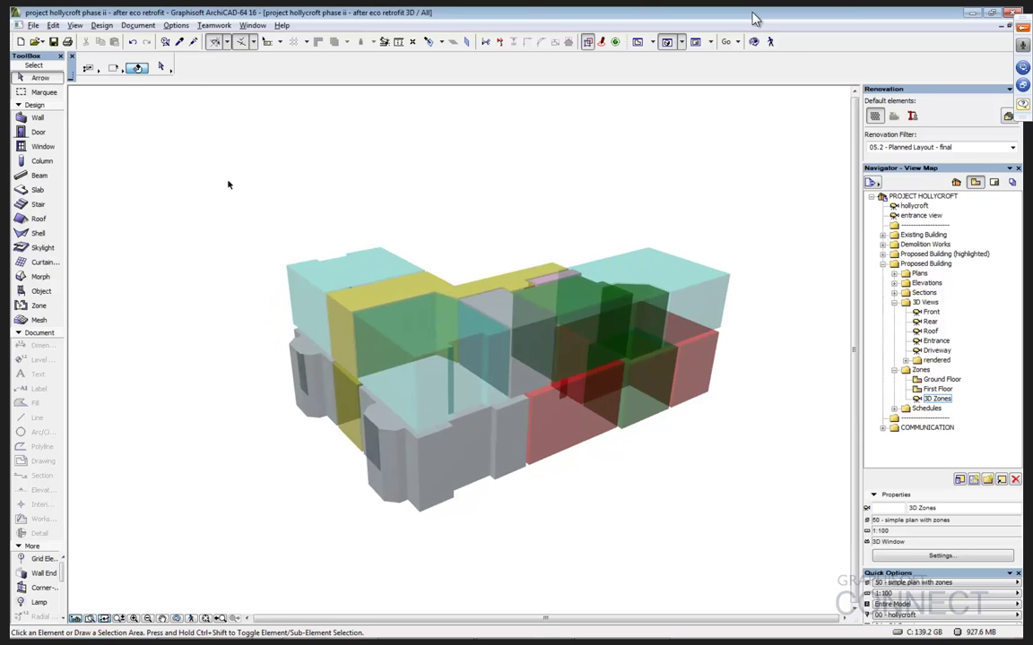
click(101, 27)
mouse_move(186, 328)
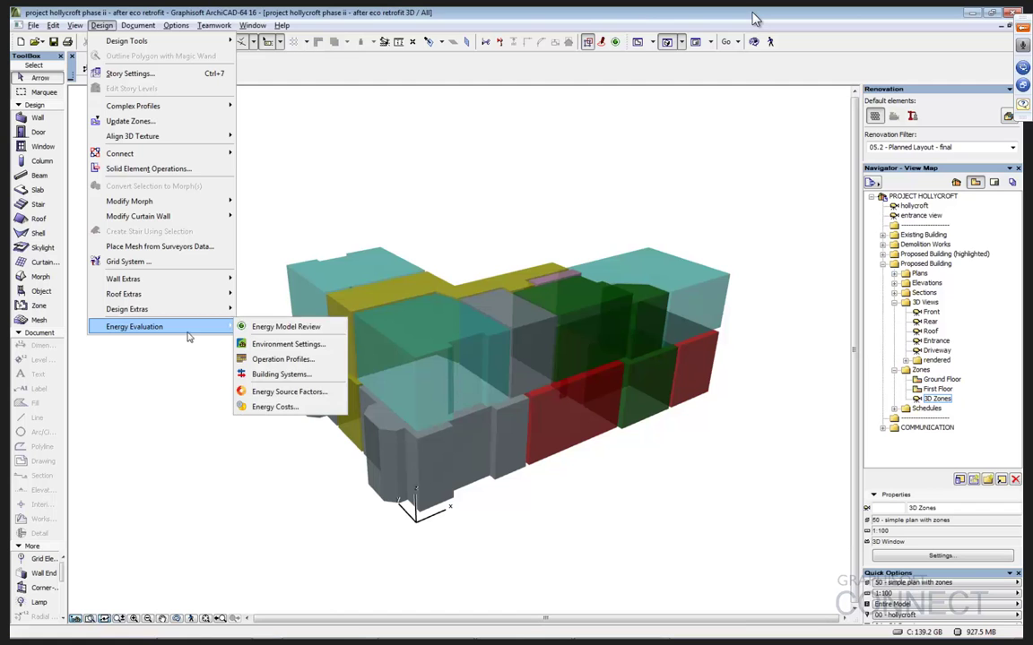
click(286, 327)
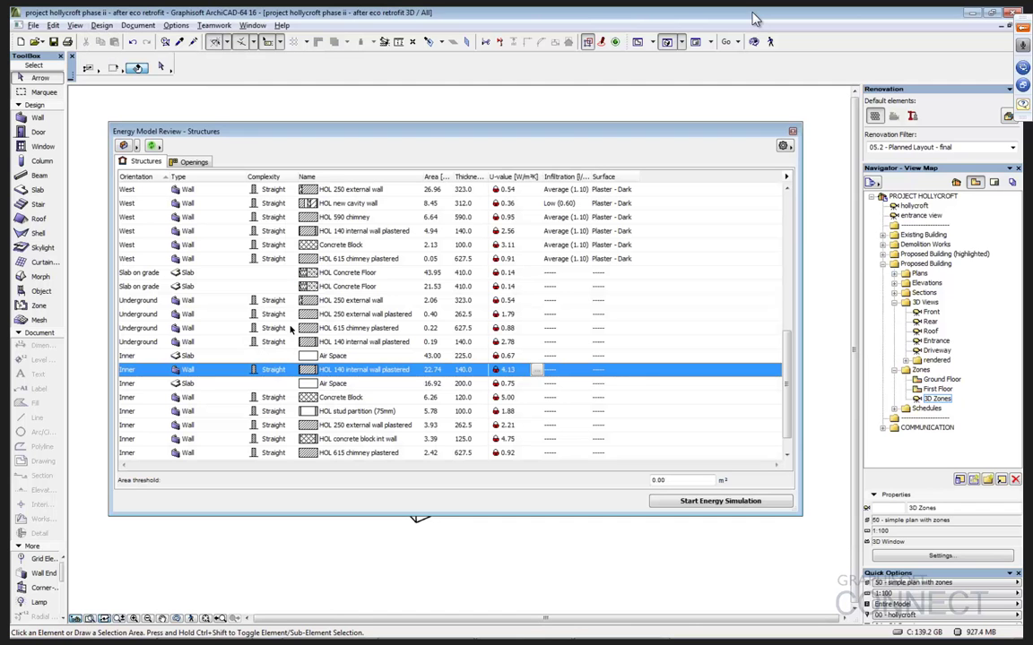
click(156, 146)
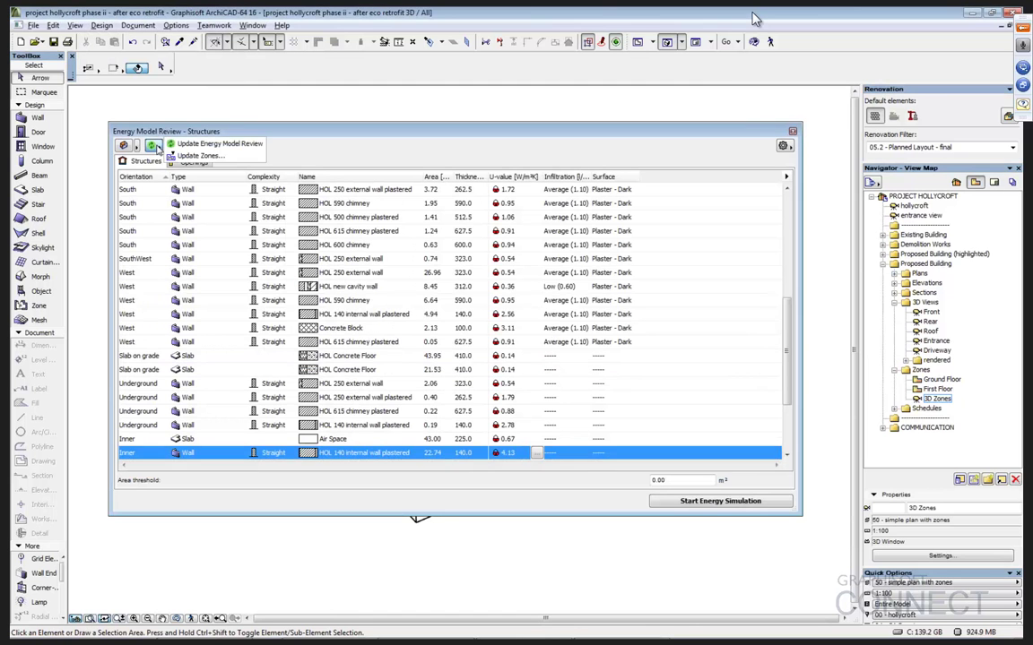
click(195, 156)
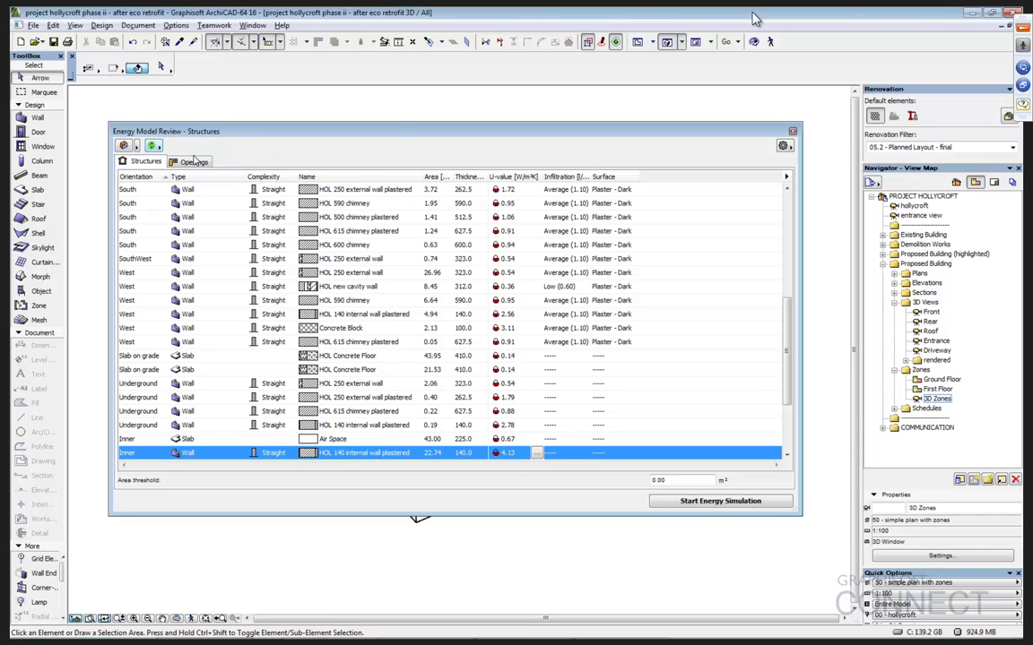
click(305, 403)
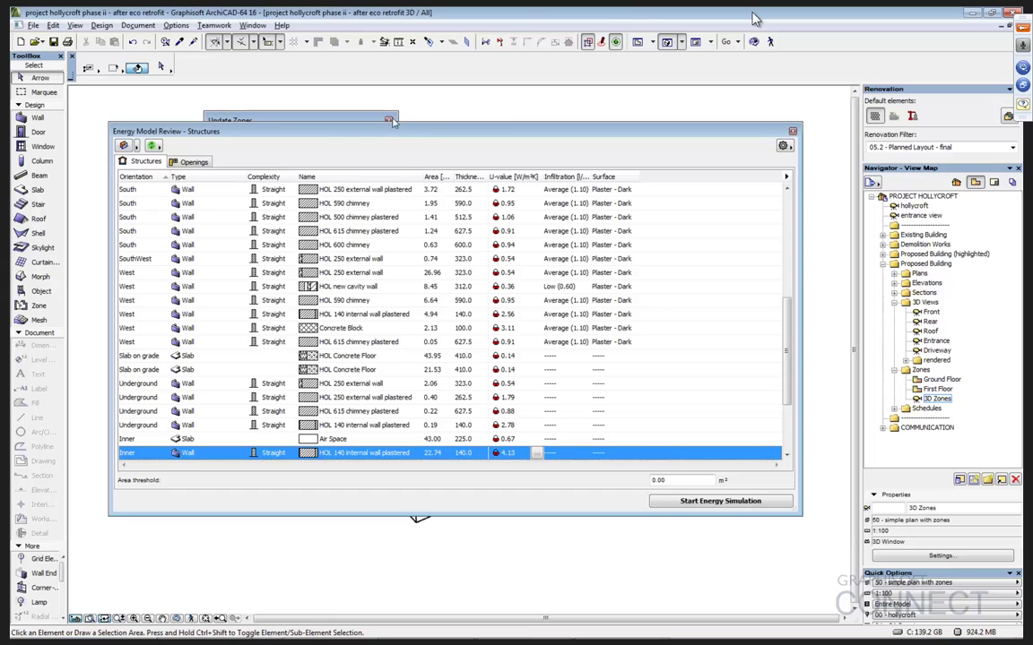
click(784, 148)
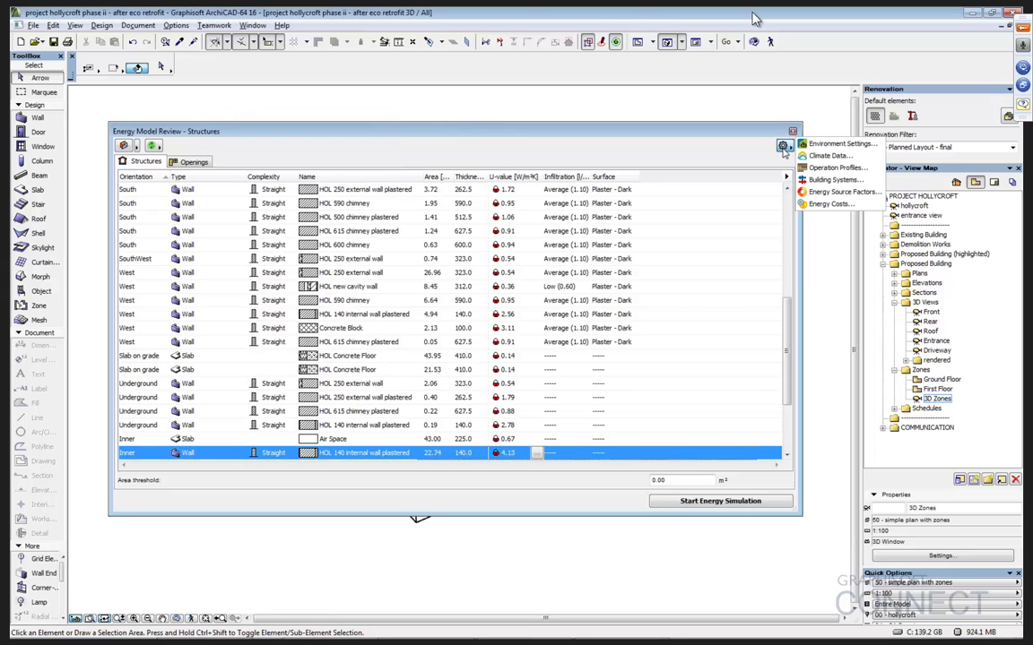
click(834, 179)
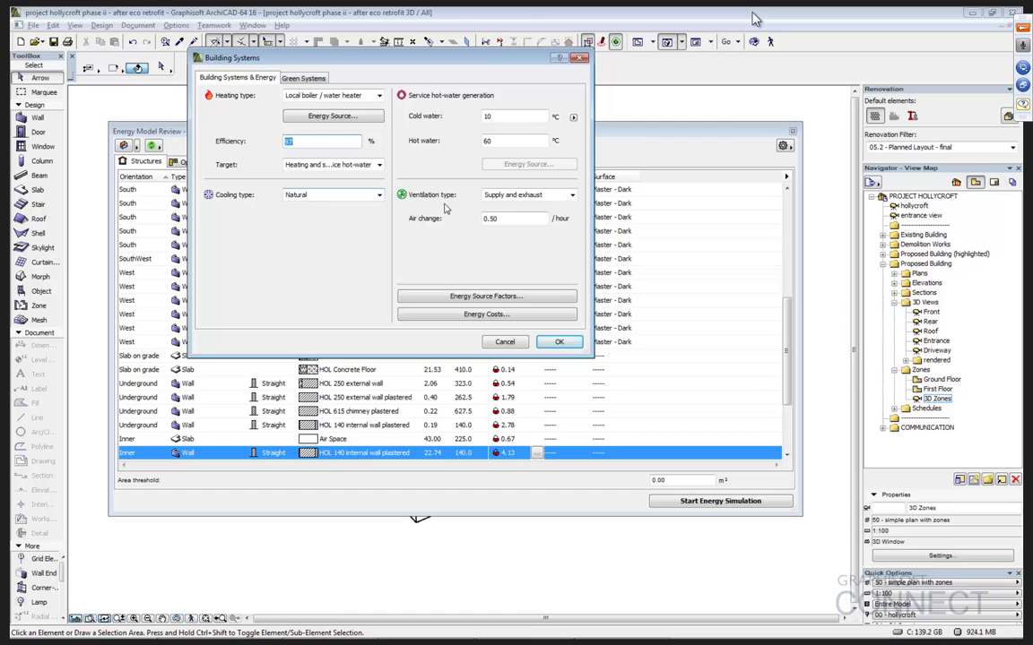
click(519, 197)
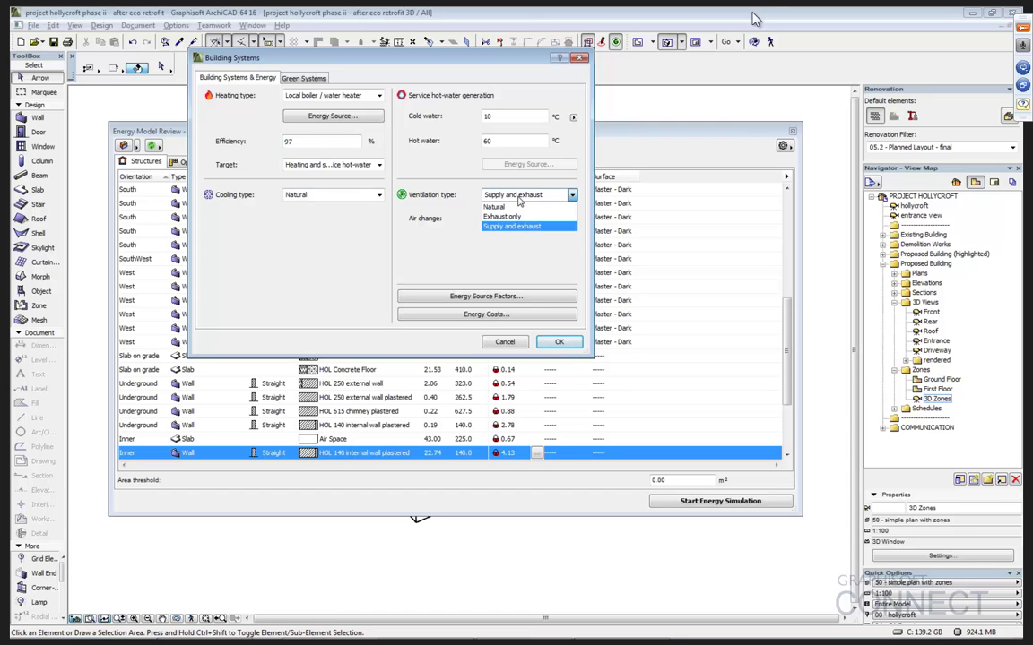
click(519, 199)
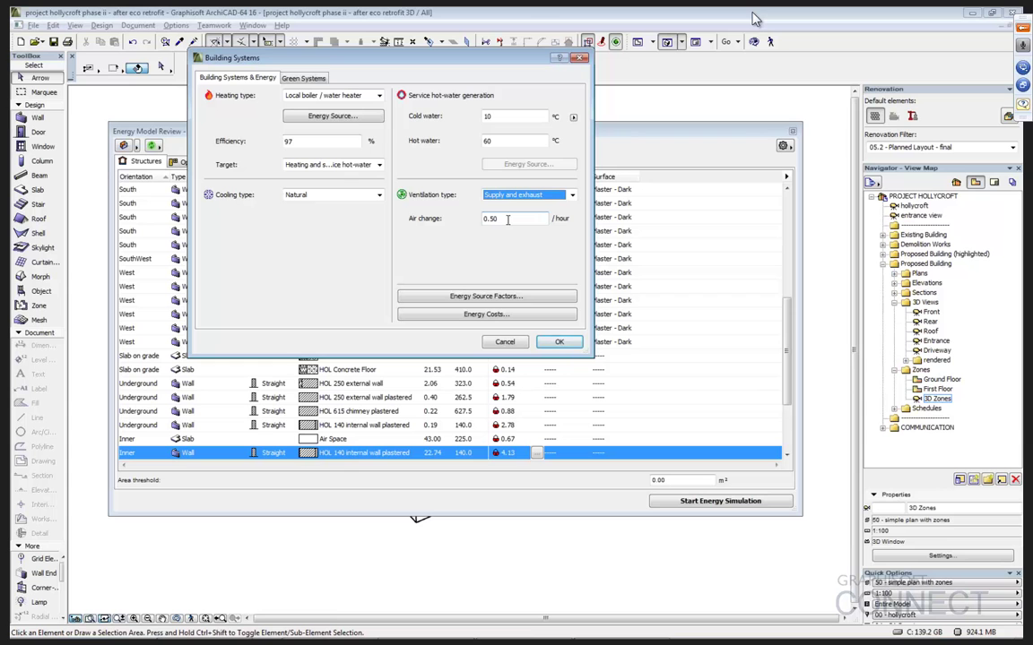
click(280, 75)
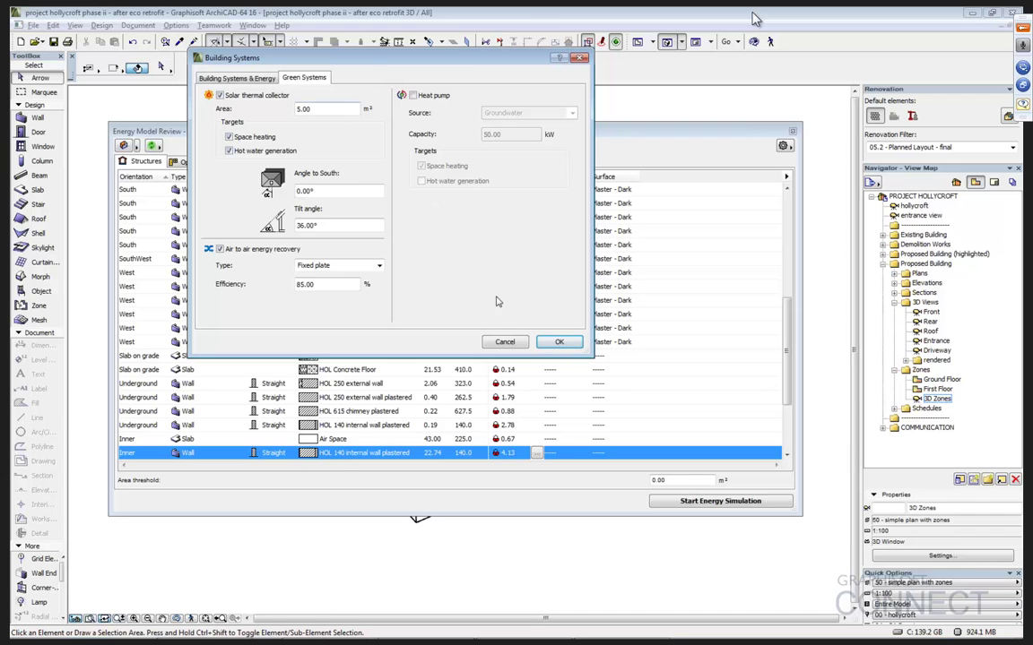
Step: Check the operation profile's interior lighting is LED, then cancel without changes
click(504, 342)
click(783, 146)
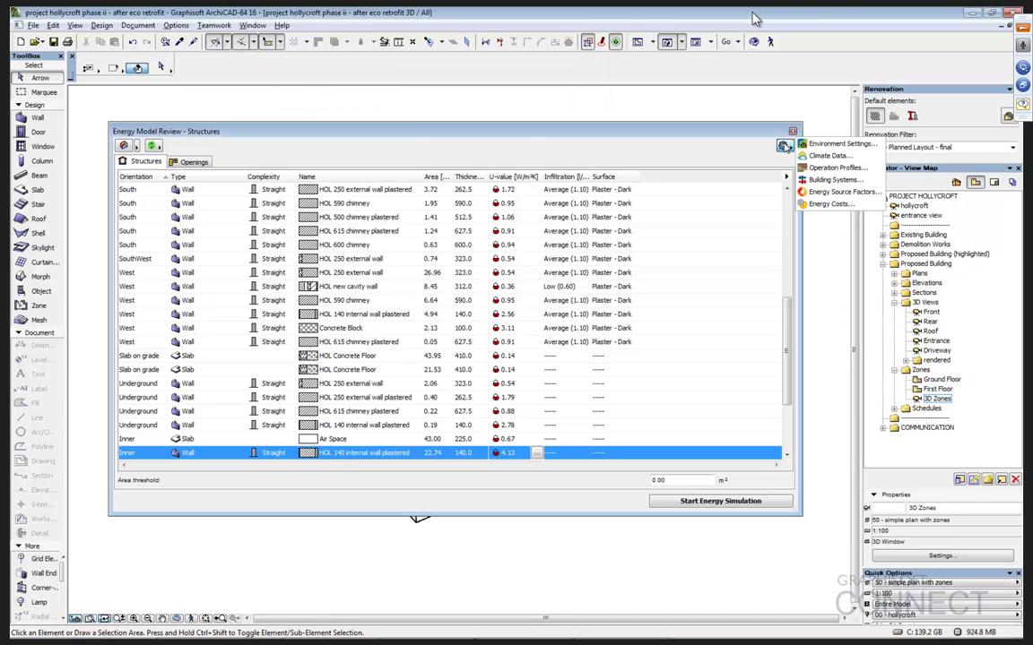
click(835, 167)
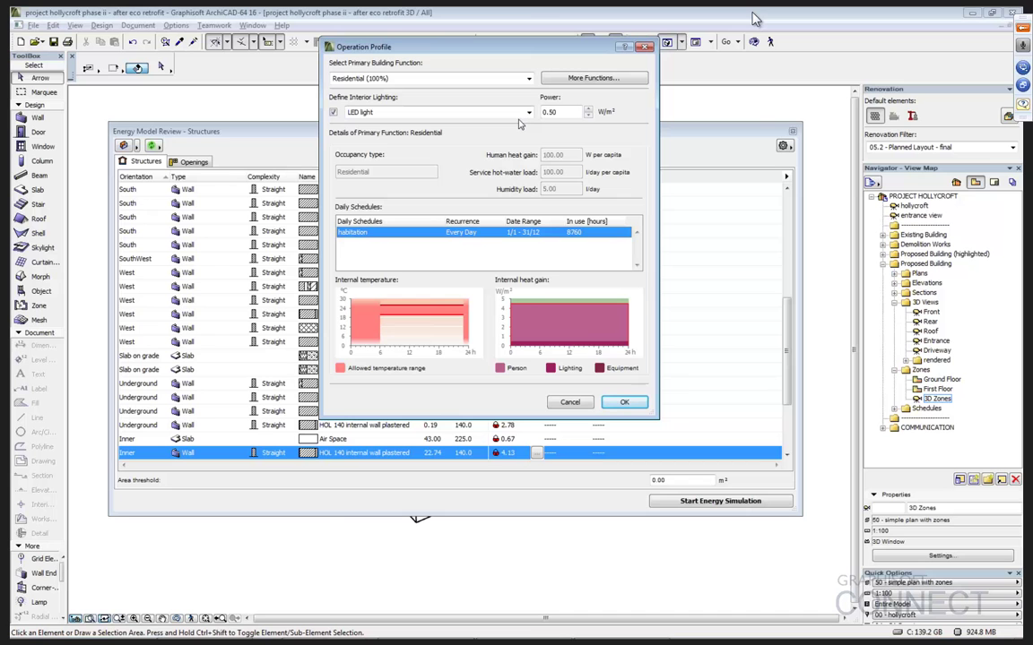
click(511, 112)
click(512, 113)
click(570, 401)
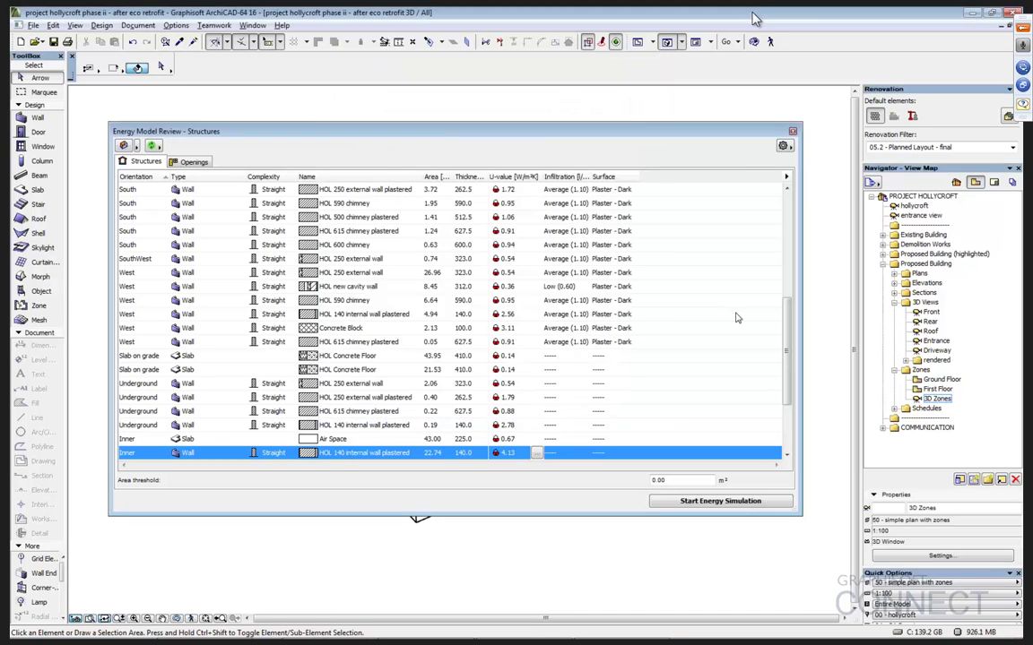
click(783, 145)
click(724, 132)
Step: Give the East window triple Xenon-fill glazing and an Ultimate wood frame, then return to structures
click(192, 162)
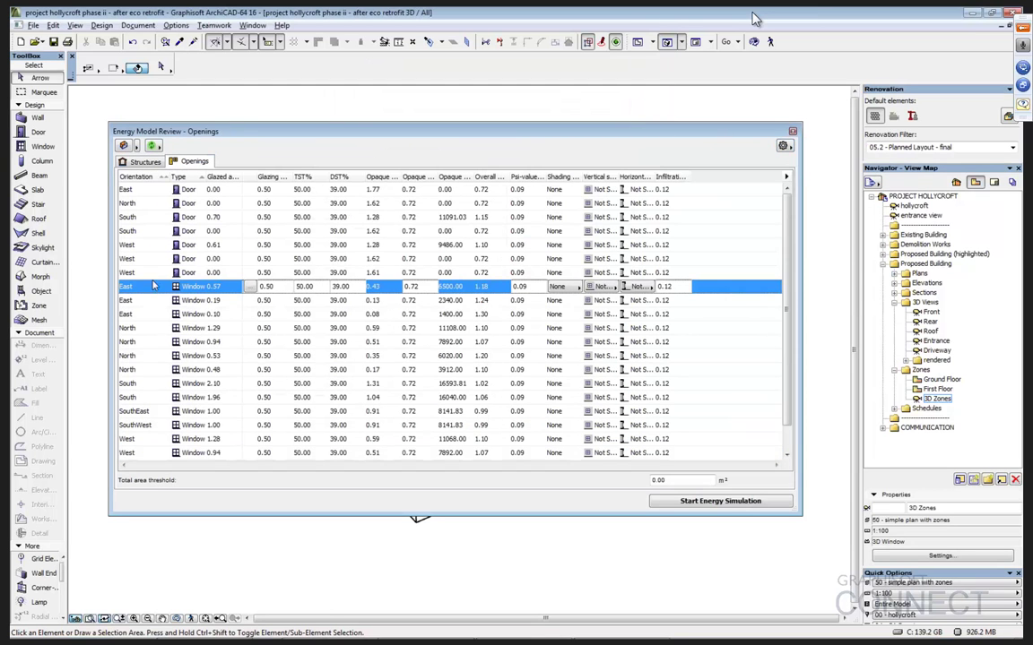
click(249, 286)
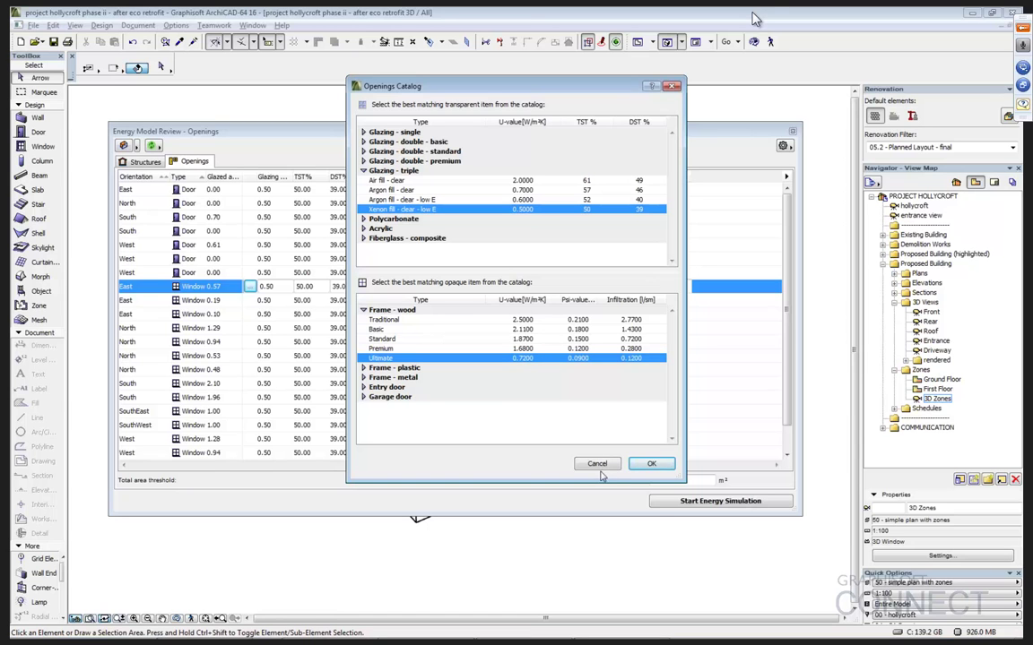
key(Return)
click(140, 162)
scroll(491, 289, up, 6)
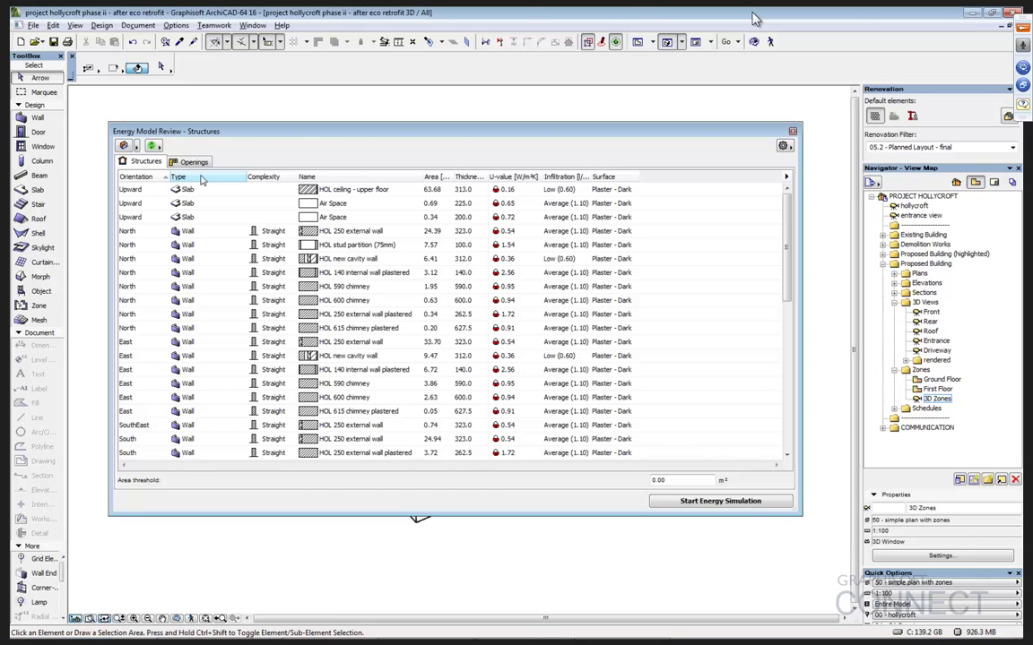
Step: Move the review list aside to show the 3D model and run the energy simulation
drag(273, 138, 553, 88)
shift+middle_drag(179, 260, 268, 269)
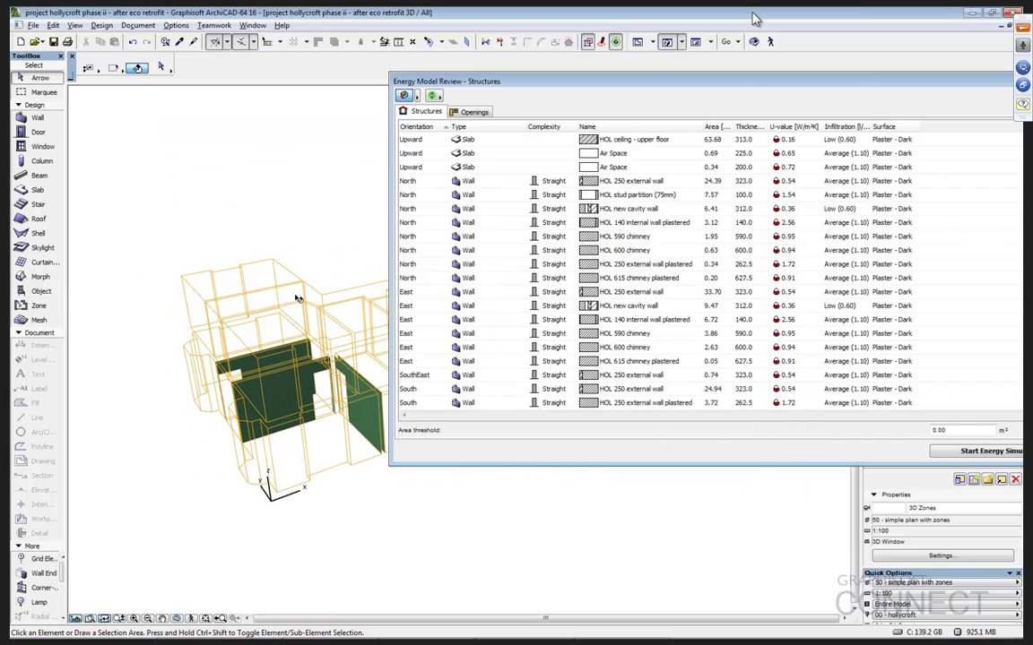
click(405, 96)
click(405, 96)
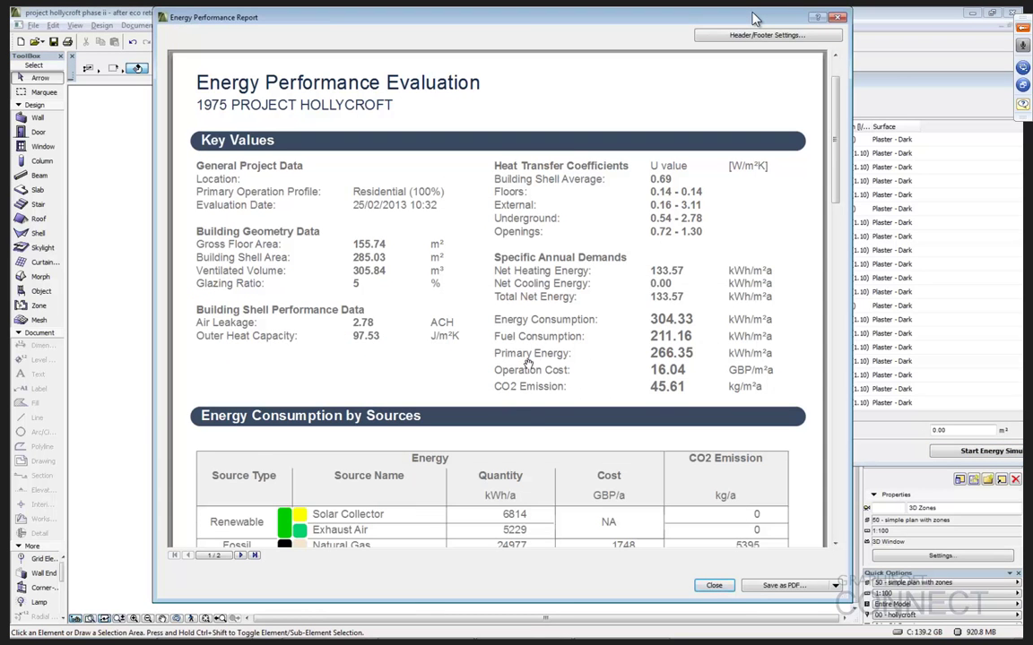
Step: Review the Energy Performance Report (304.33 kWh/m²a, 45.61 kg/m²a CO2) and close it
scroll(207, 332, down, 3)
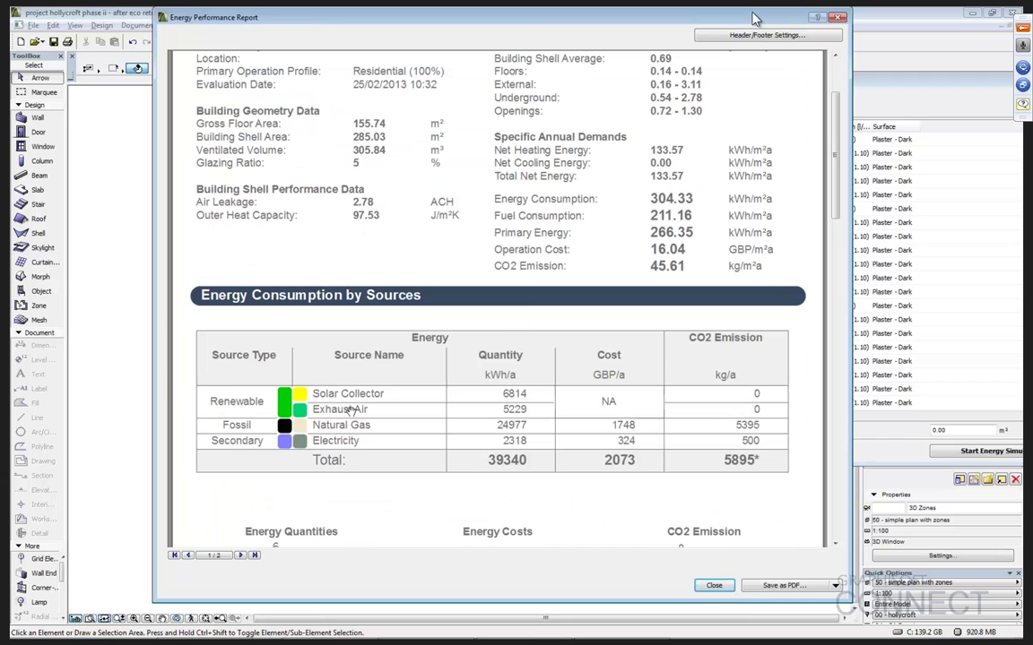
scroll(403, 366, down, 3)
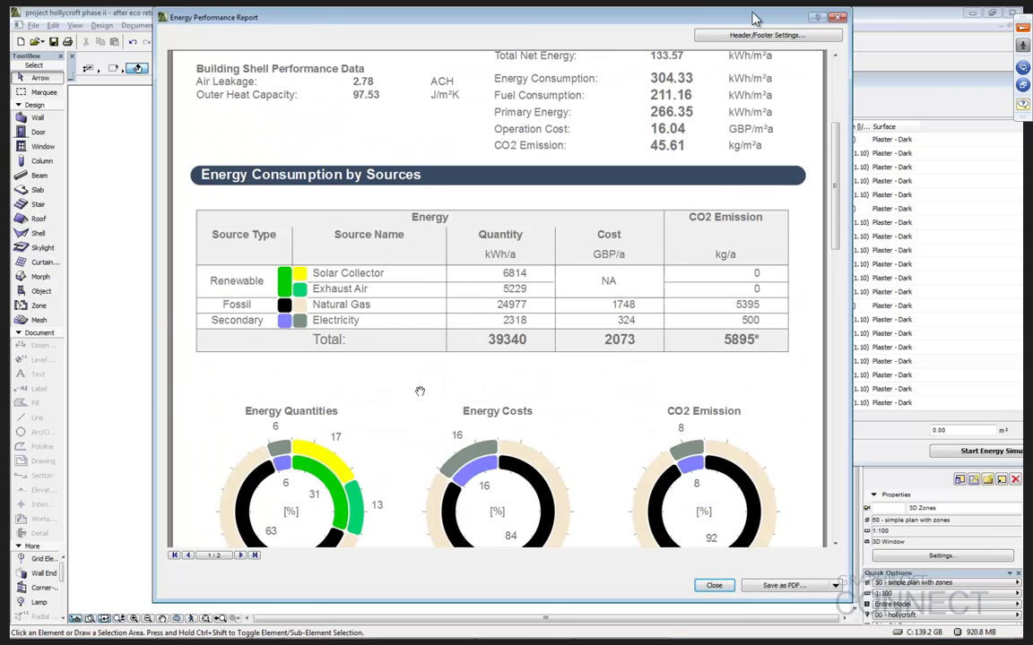
scroll(422, 389, down, 4)
scroll(431, 388, up, 7)
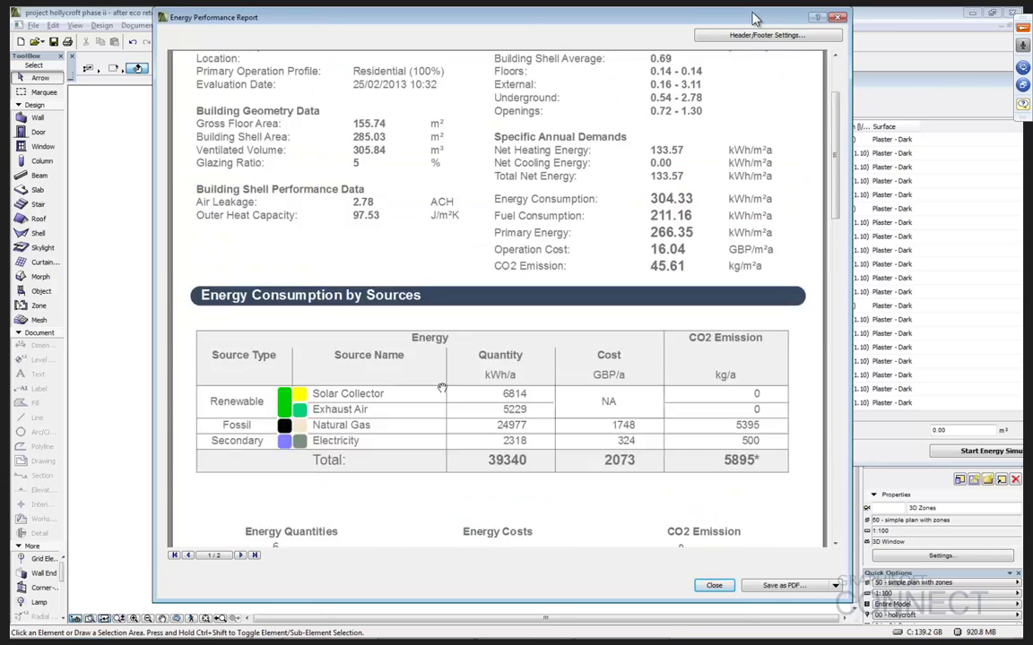
scroll(441, 386, down, 6)
scroll(441, 386, down, 12)
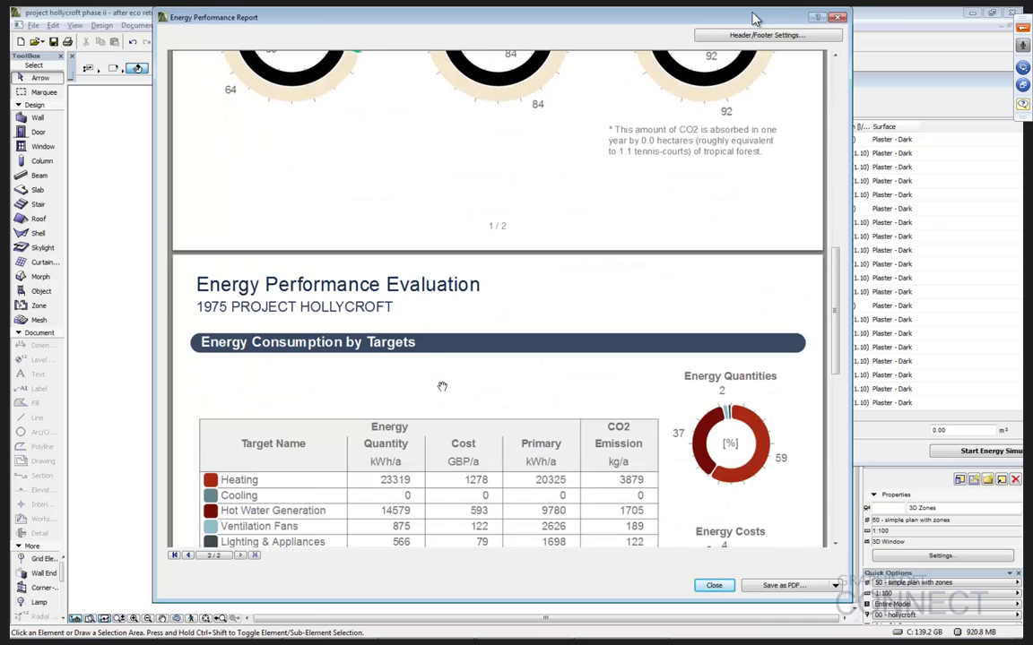
scroll(283, 426, down, 2)
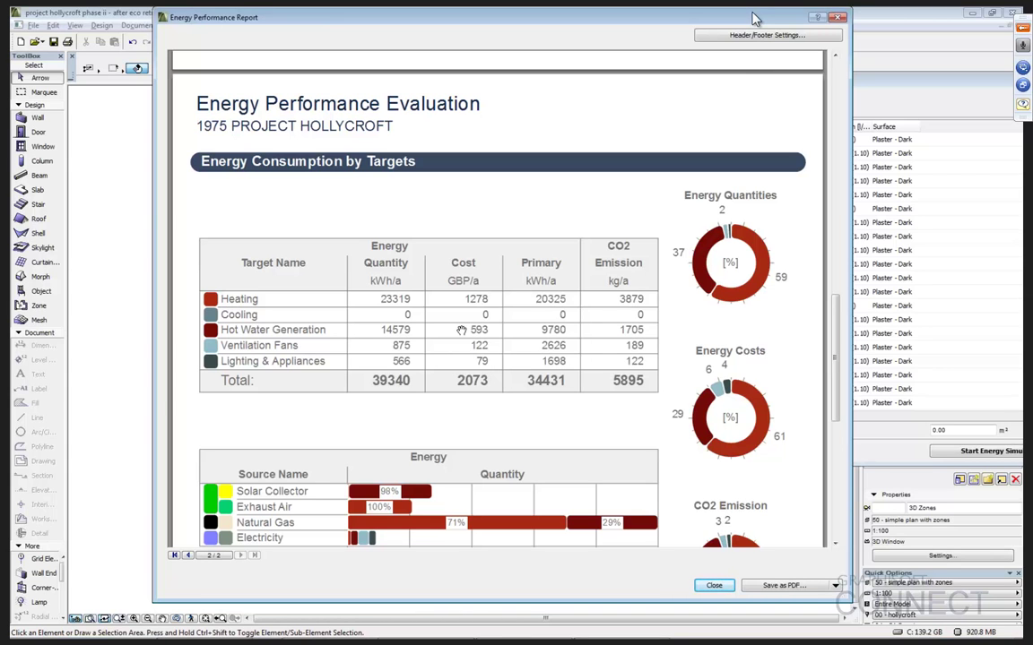
scroll(486, 376, down, 2)
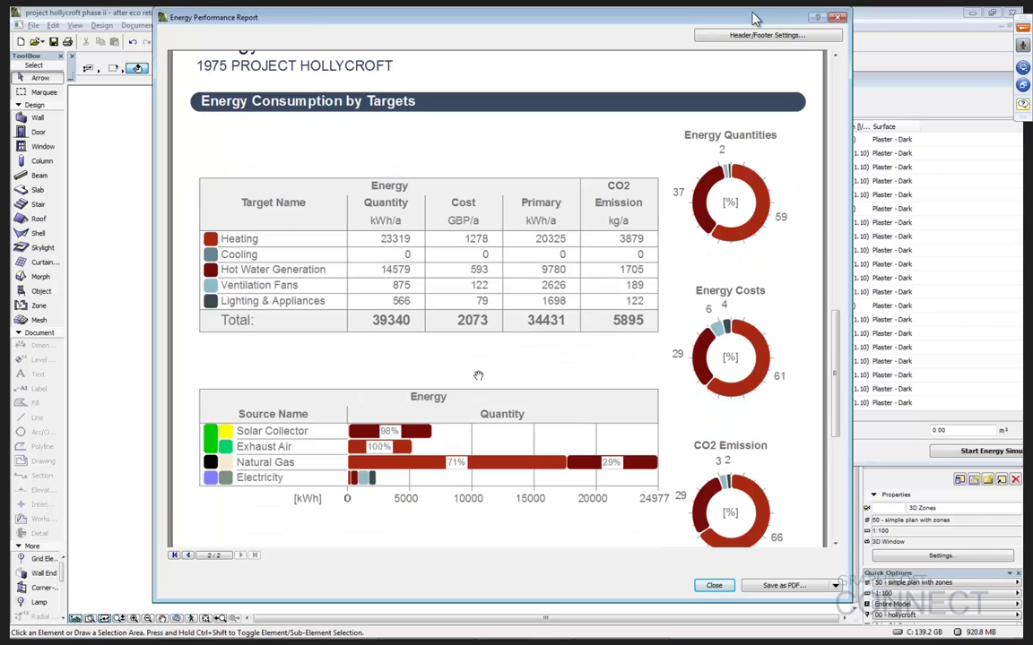
scroll(488, 379, down, 2)
scroll(487, 378, down, 3)
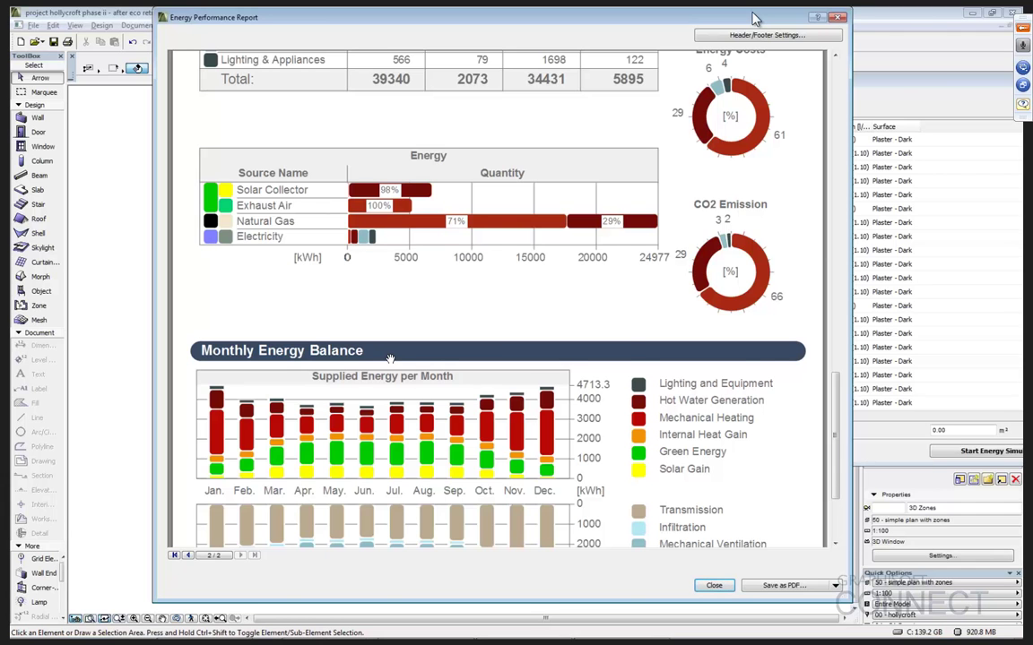
scroll(390, 359, down, 3)
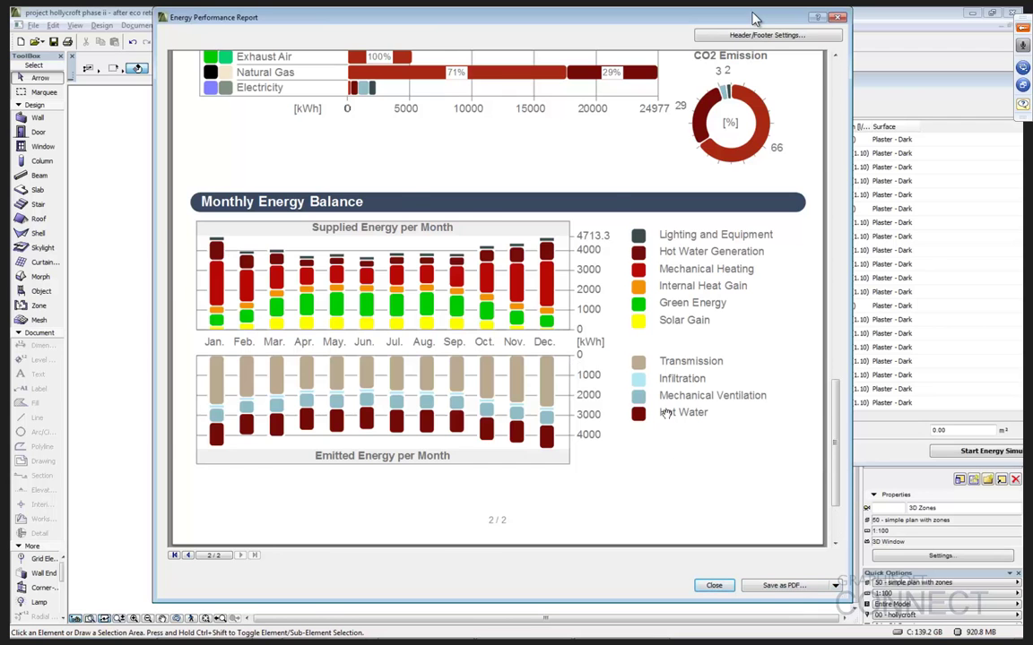
scroll(650, 404, up, 7)
scroll(645, 400, up, 10)
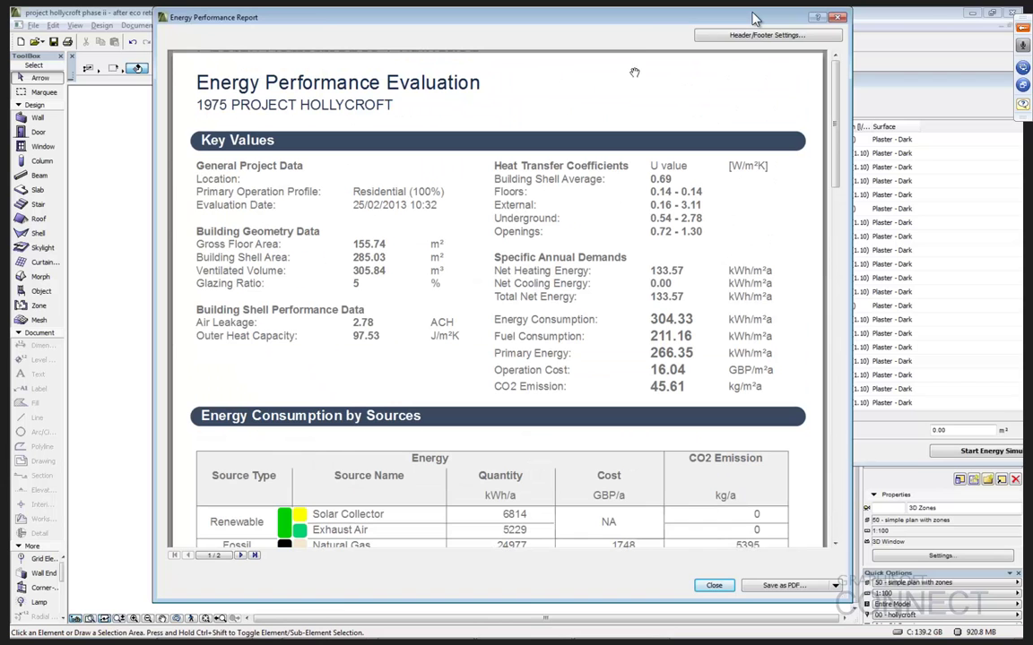
click(713, 585)
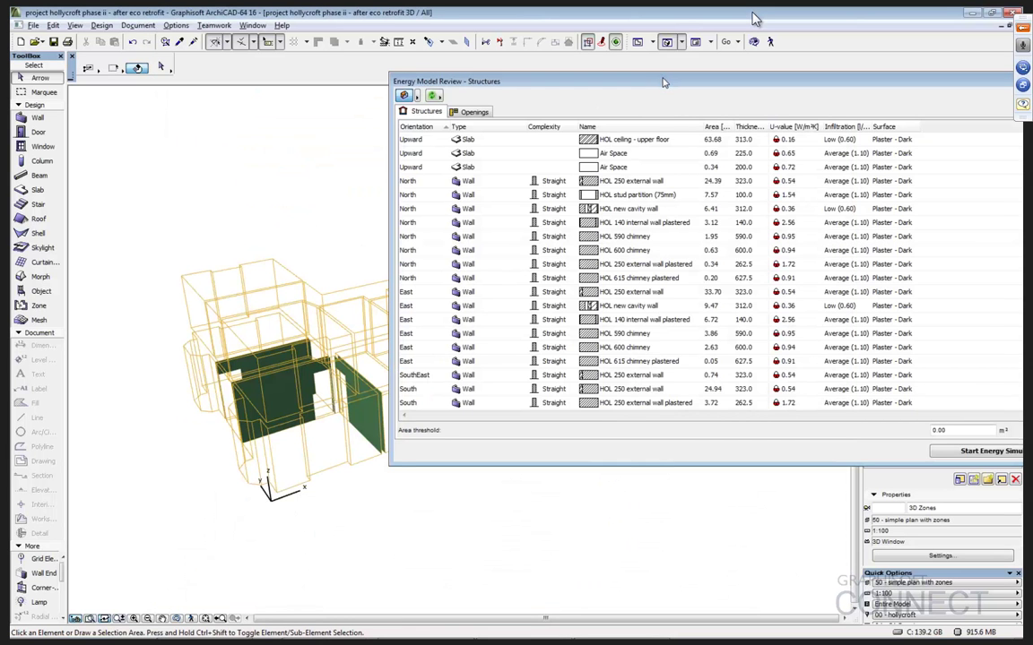
Step: Select every structure in the review and override their U-value to 0.16
drag(642, 83, 382, 79)
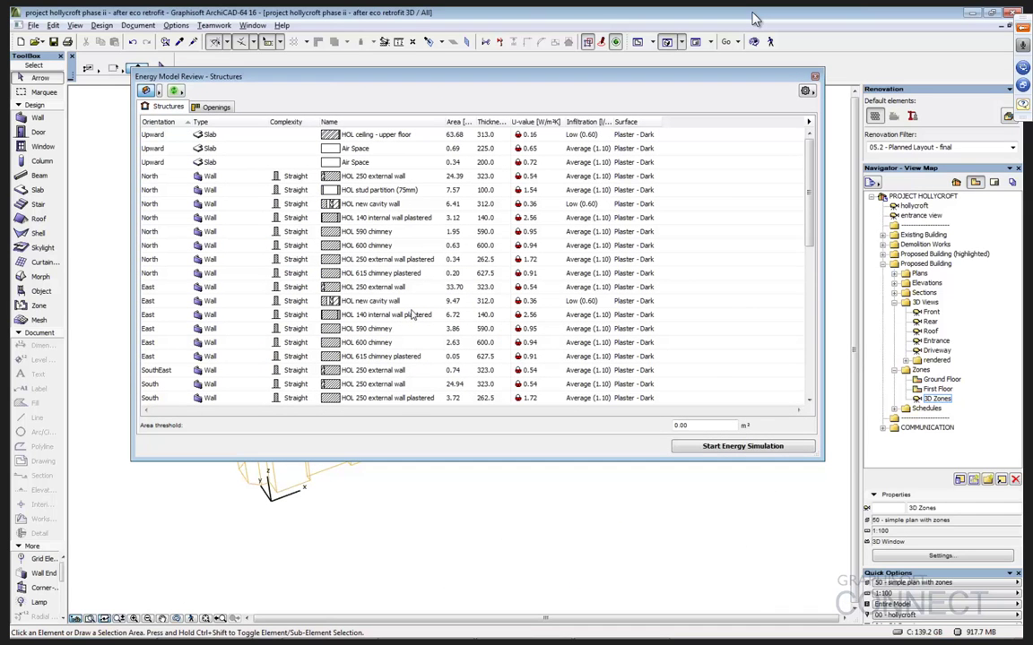
click(157, 137)
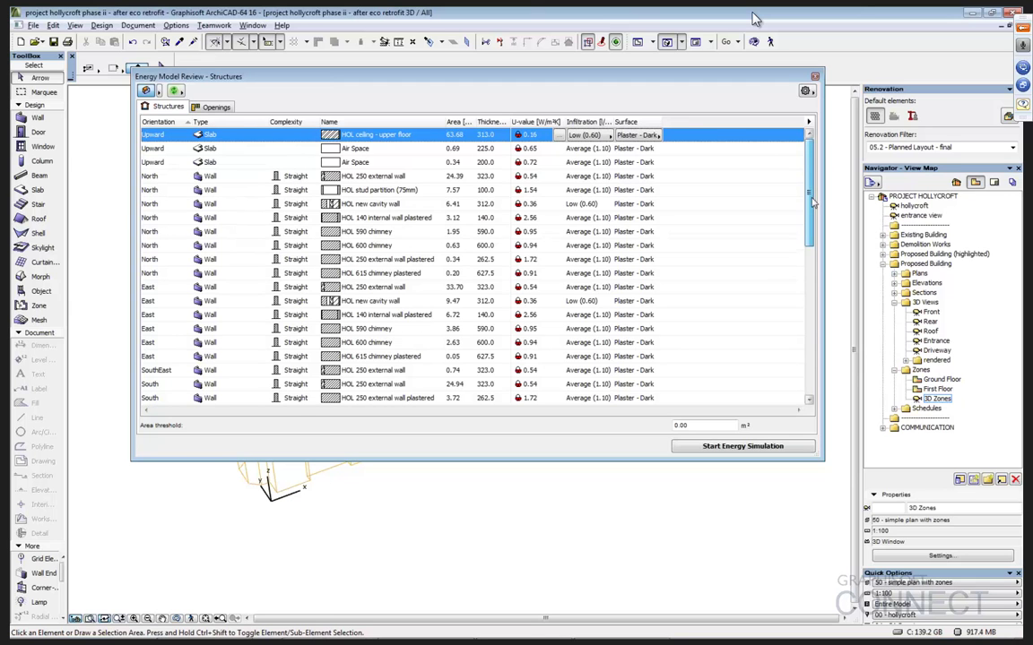
scroll(466, 268, down, 8)
shift+click(166, 400)
click(518, 135)
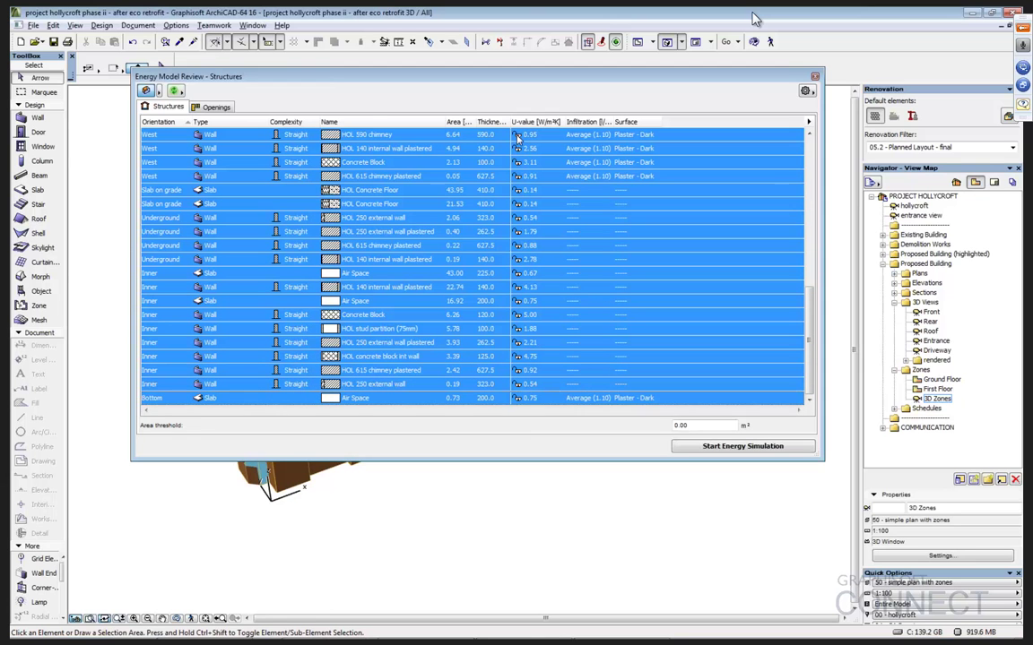
click(518, 136)
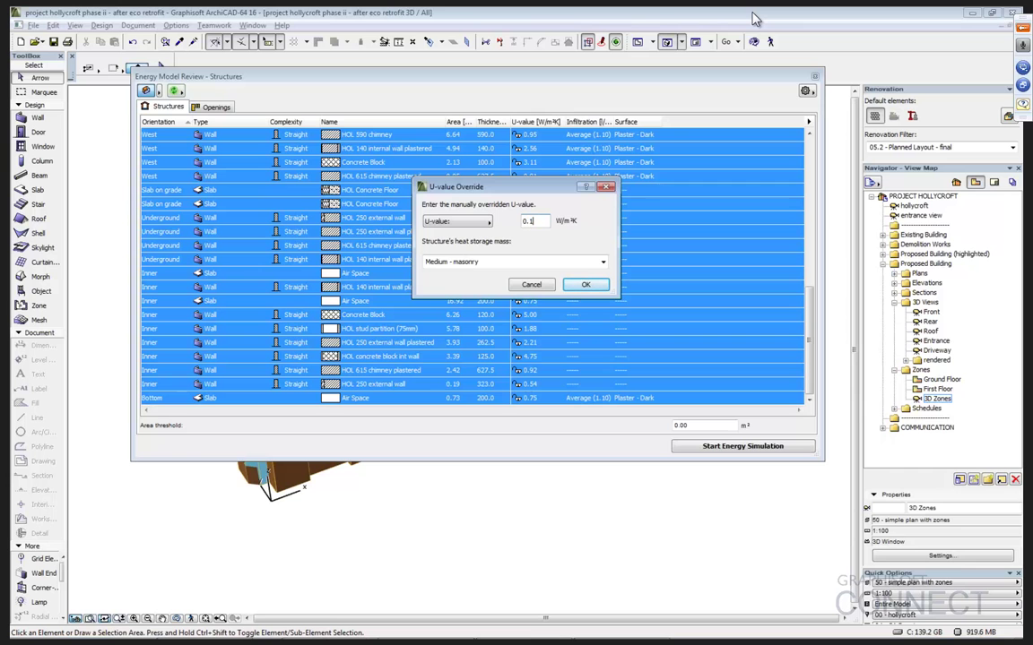
click(584, 285)
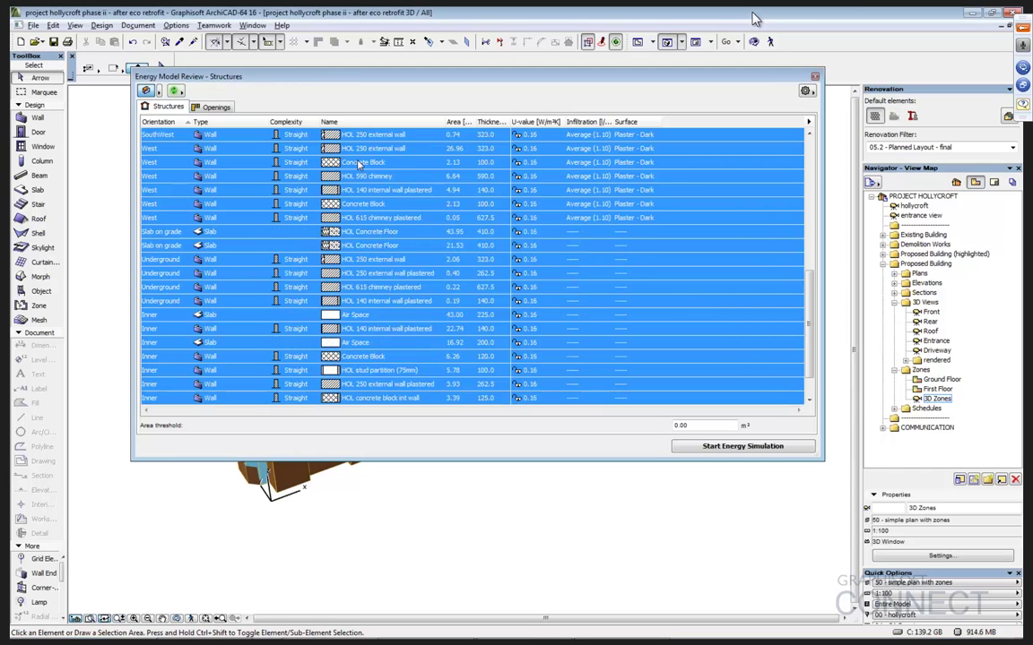
Step: Run the energy simulation again with the overridden U-values
scroll(325, 147, up, 10)
scroll(341, 148, up, 3)
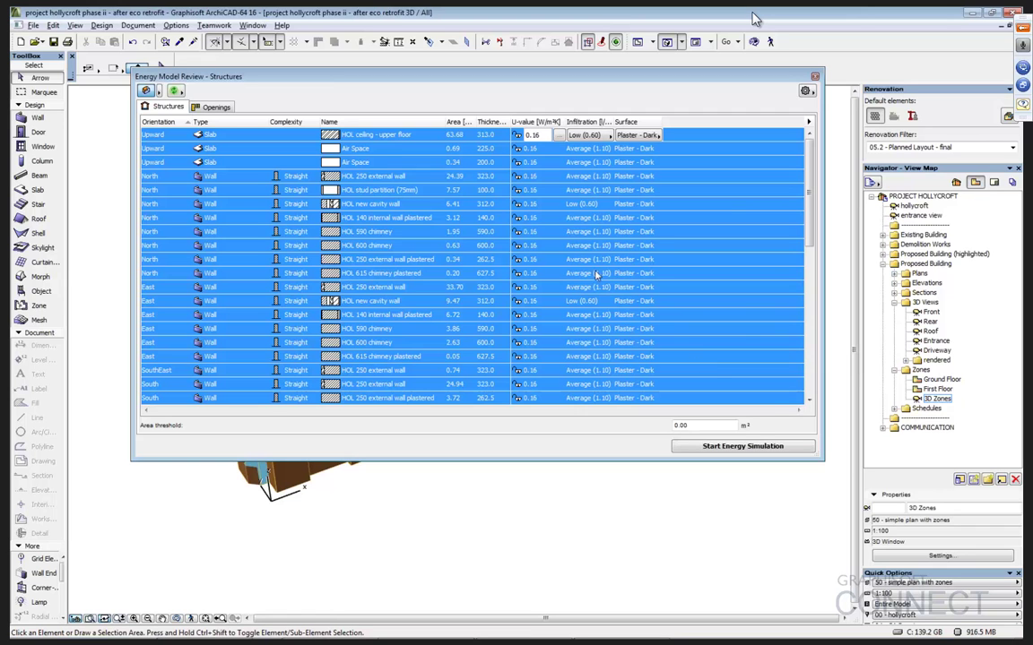
click(729, 447)
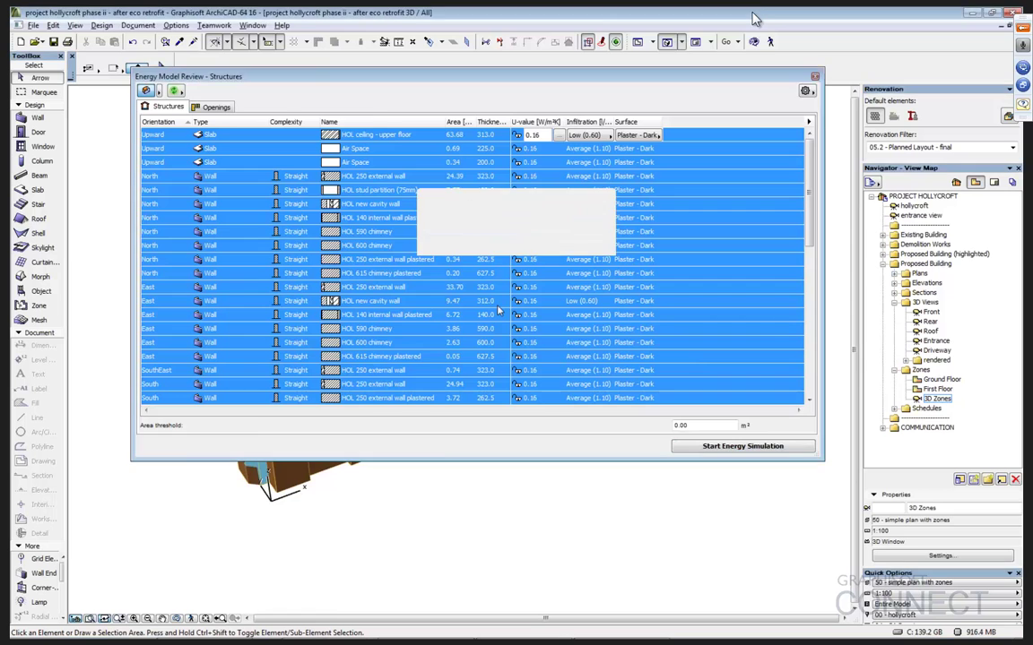
Step: Read through the rerun report (216.24 kWh/m²a, 27.25 kg/m²a CO2) and close it
scroll(495, 333, down, 4)
scroll(495, 333, down, 15)
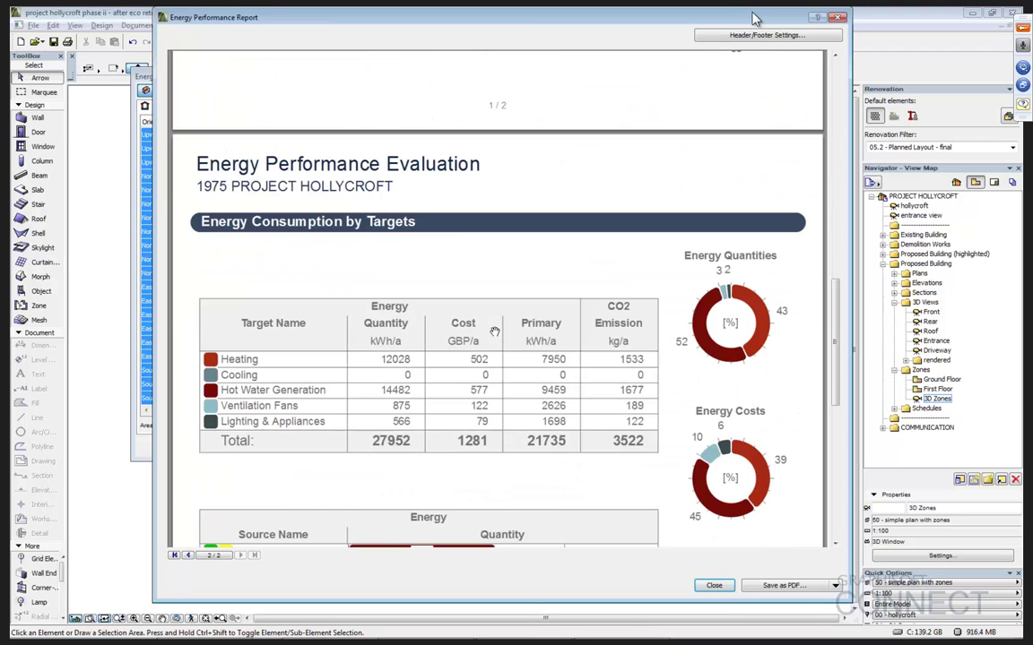
scroll(459, 332, down, 1)
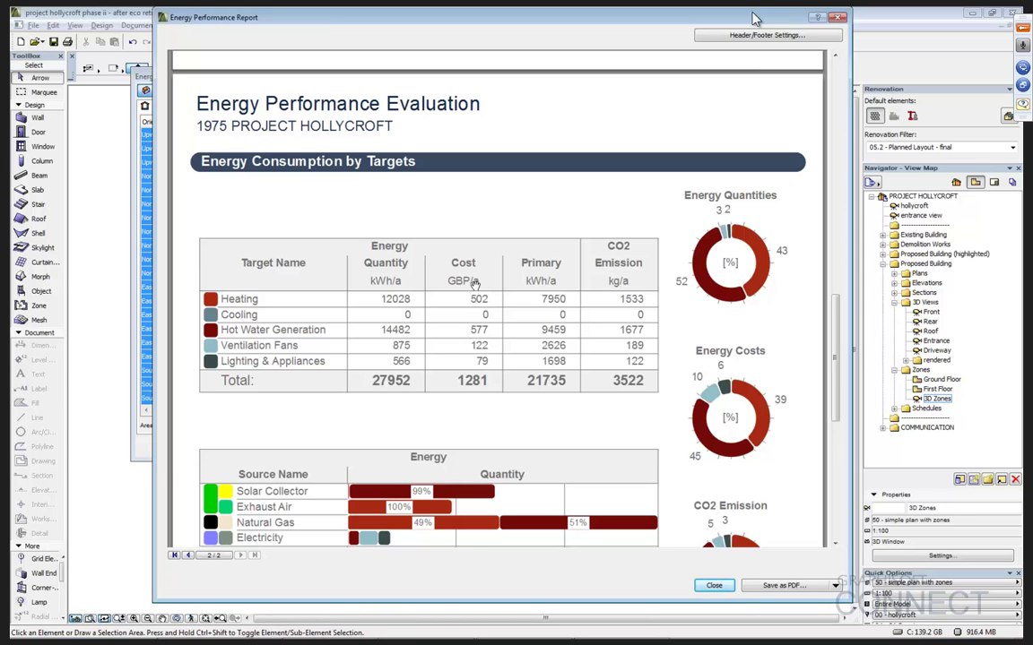
scroll(456, 305, down, 1)
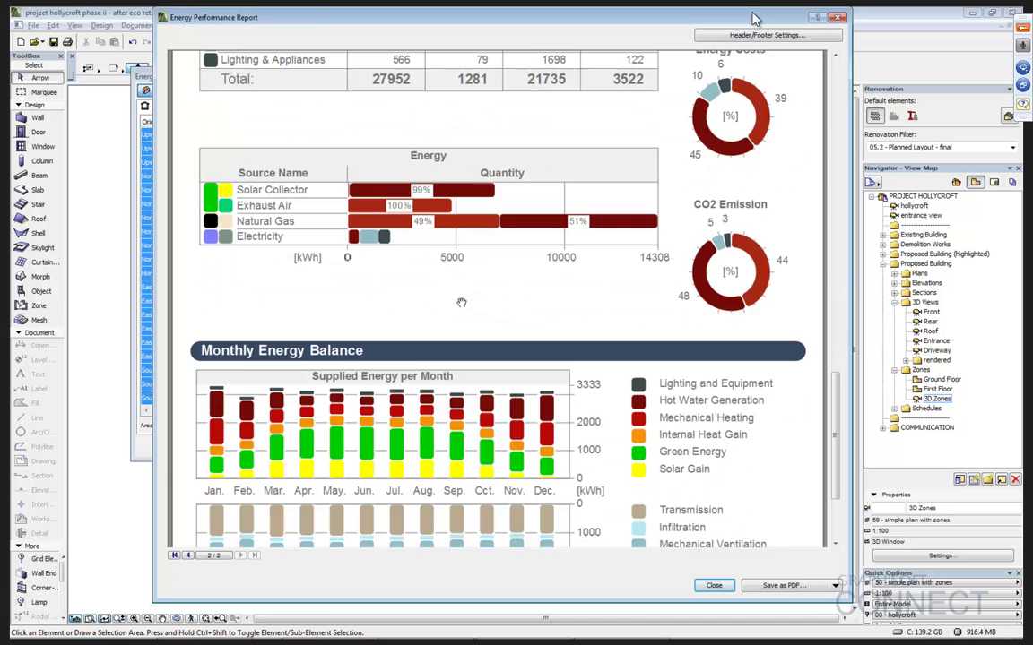
scroll(460, 303, down, 3)
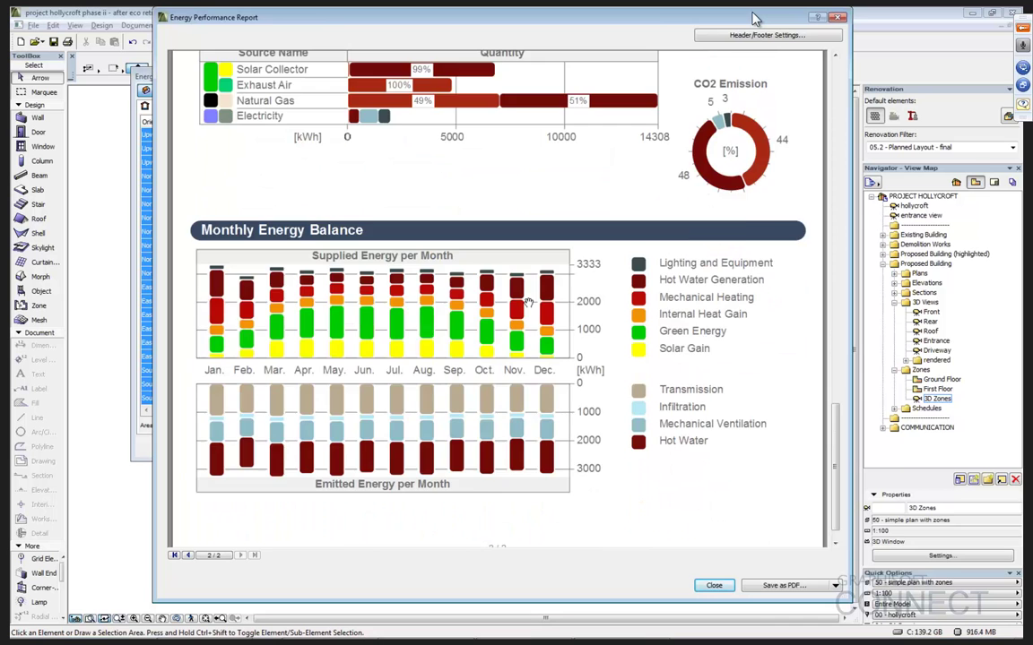
scroll(529, 303, up, 15)
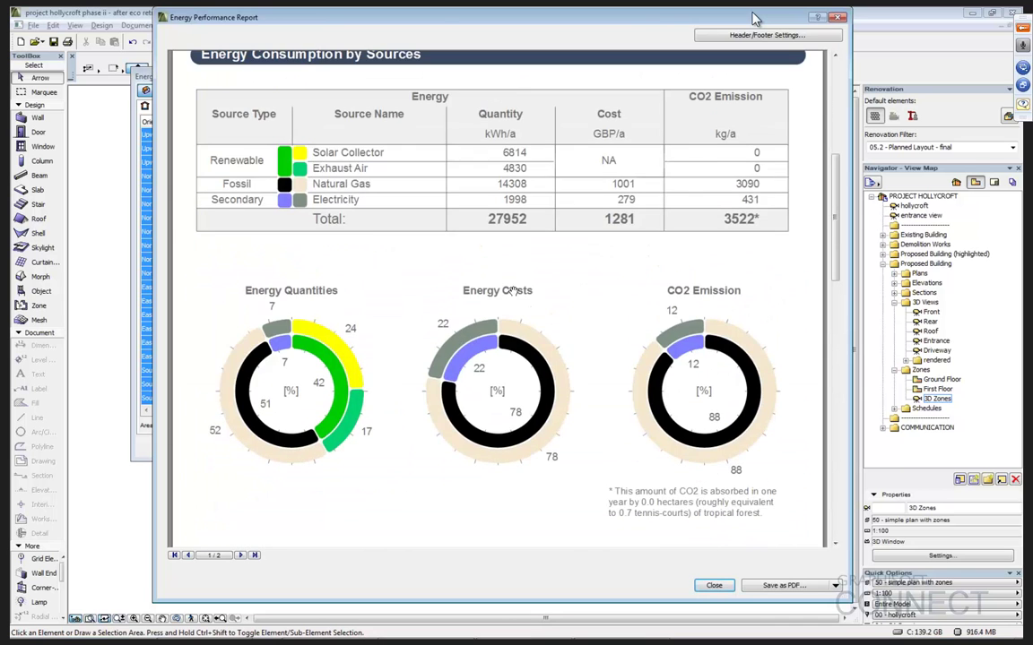
scroll(511, 292, up, 9)
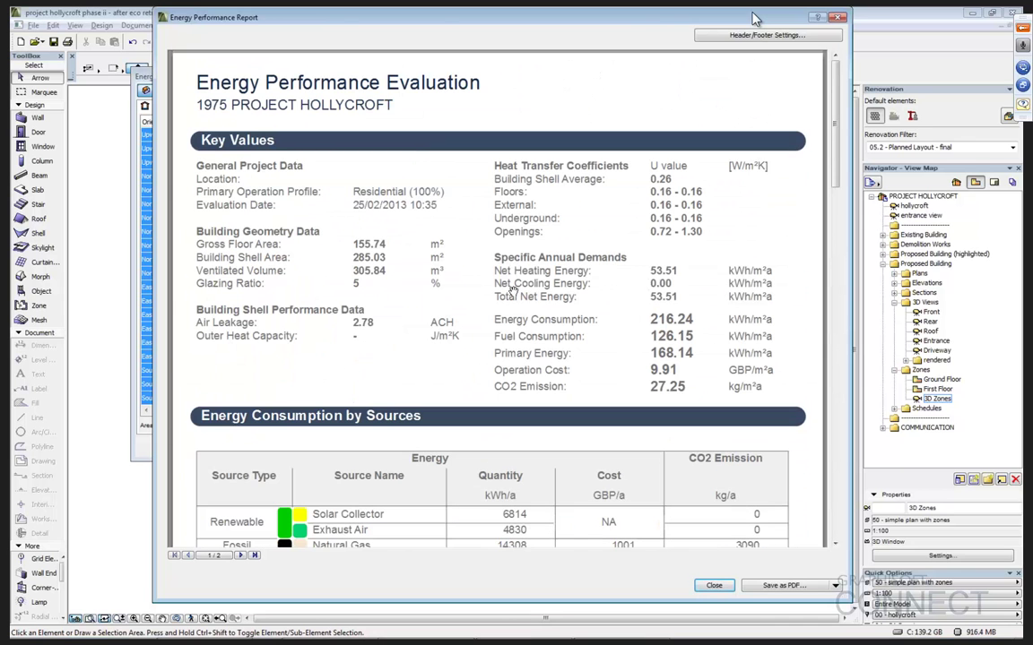
click(714, 586)
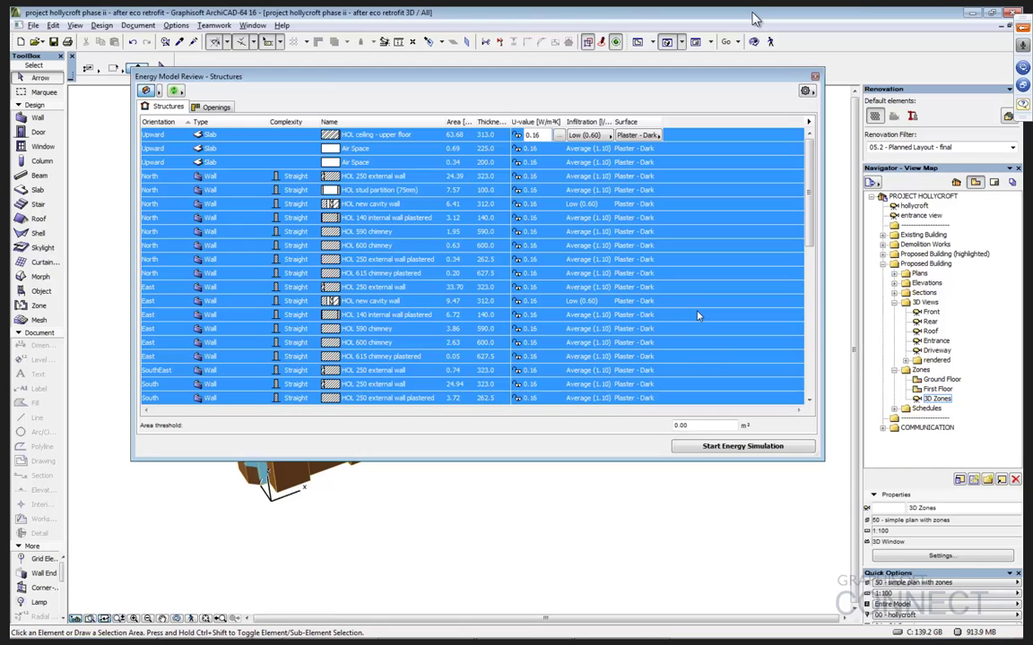
Step: Close the review and inspect the Insulation Kingspan fill's thermal properties (0.02 W/mK) in Fill Types
click(814, 77)
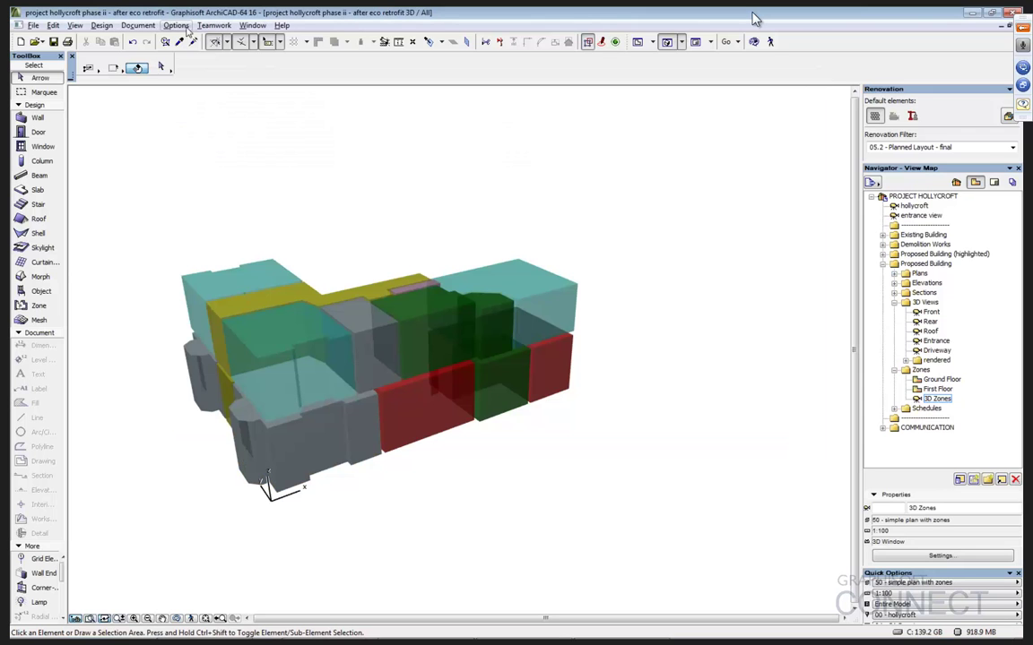
click(179, 26)
mouse_move(285, 43)
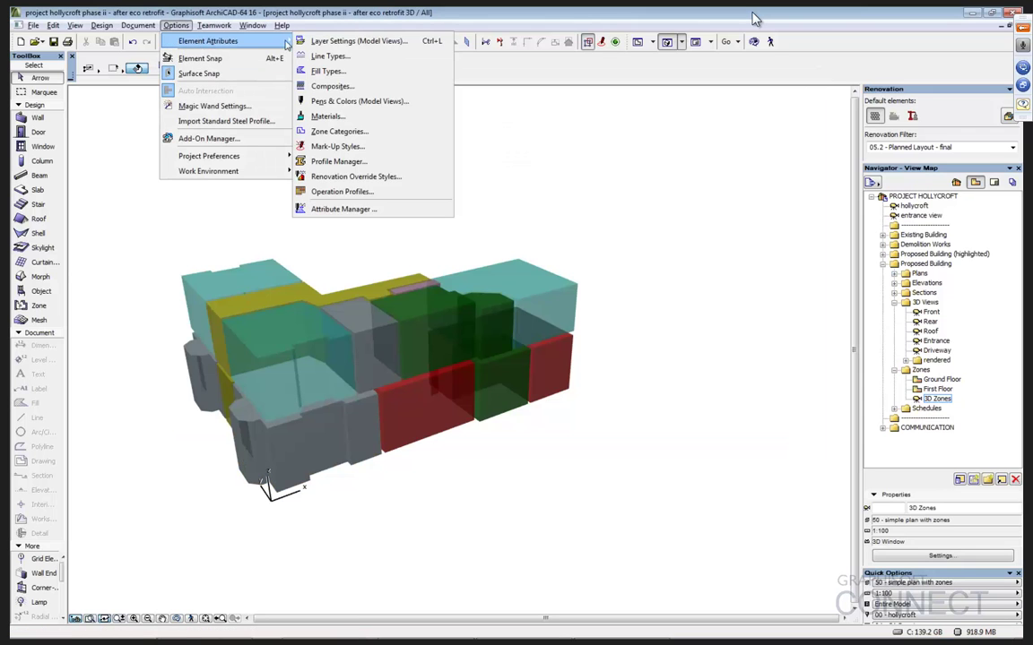
click(328, 72)
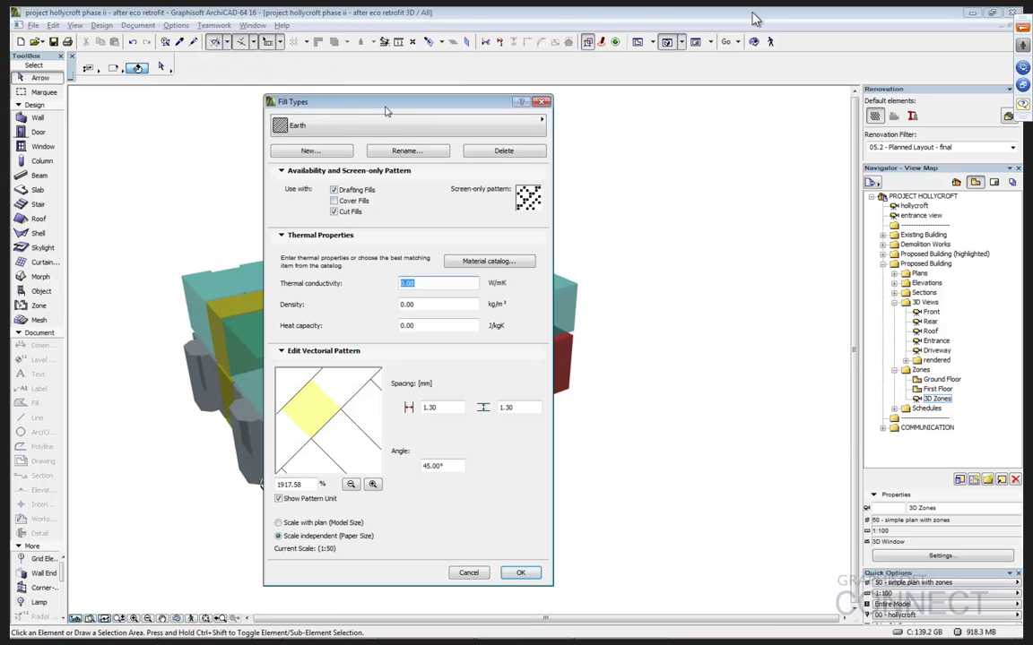
drag(380, 104, 392, 95)
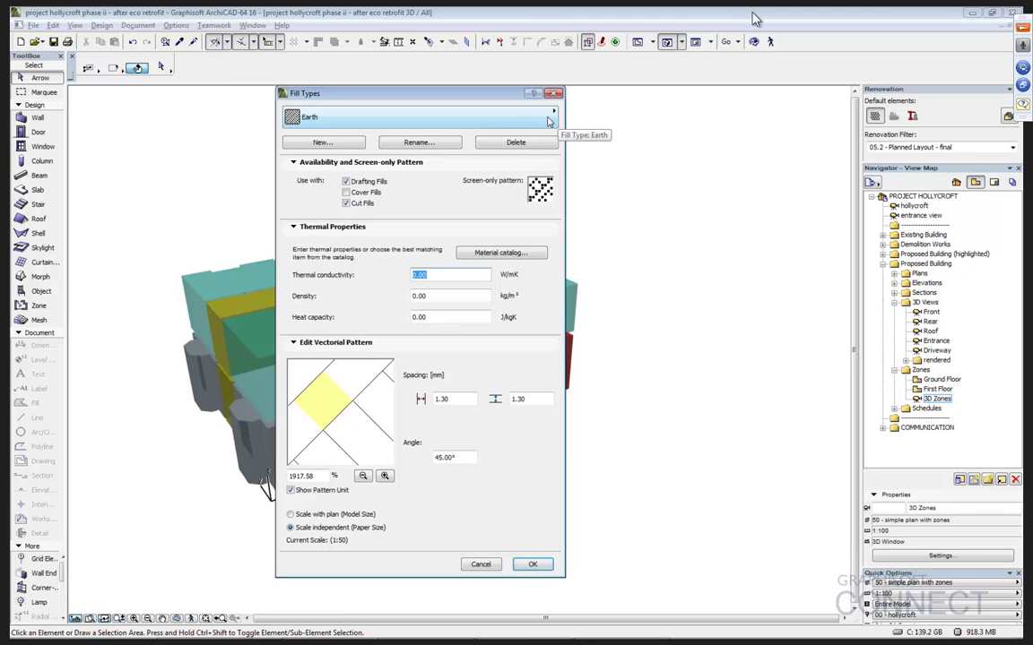
click(548, 117)
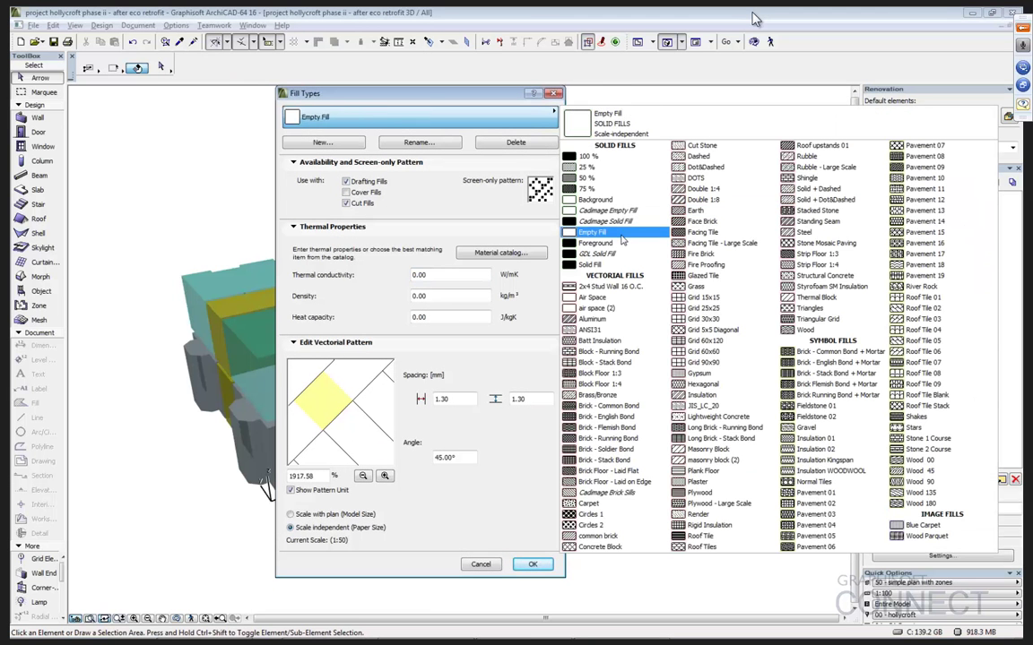
click(821, 460)
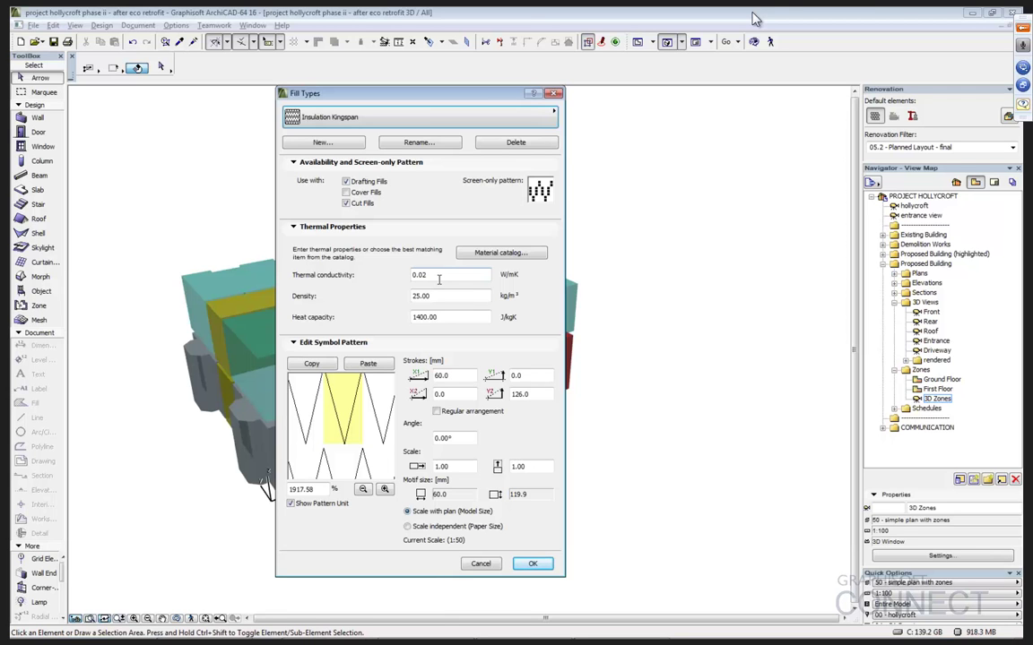
click(532, 564)
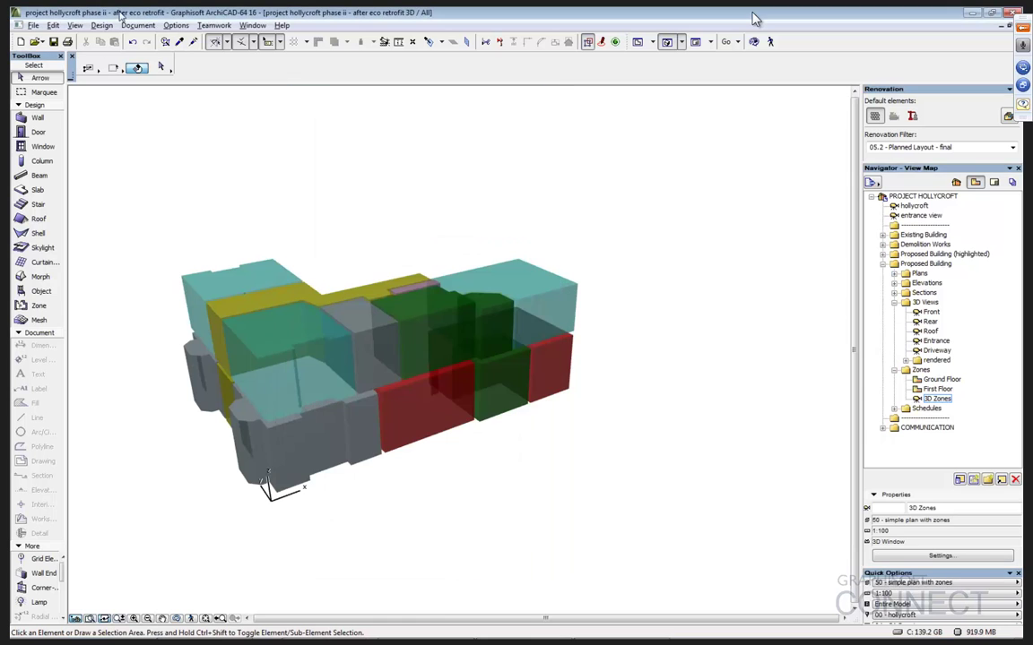
click(177, 27)
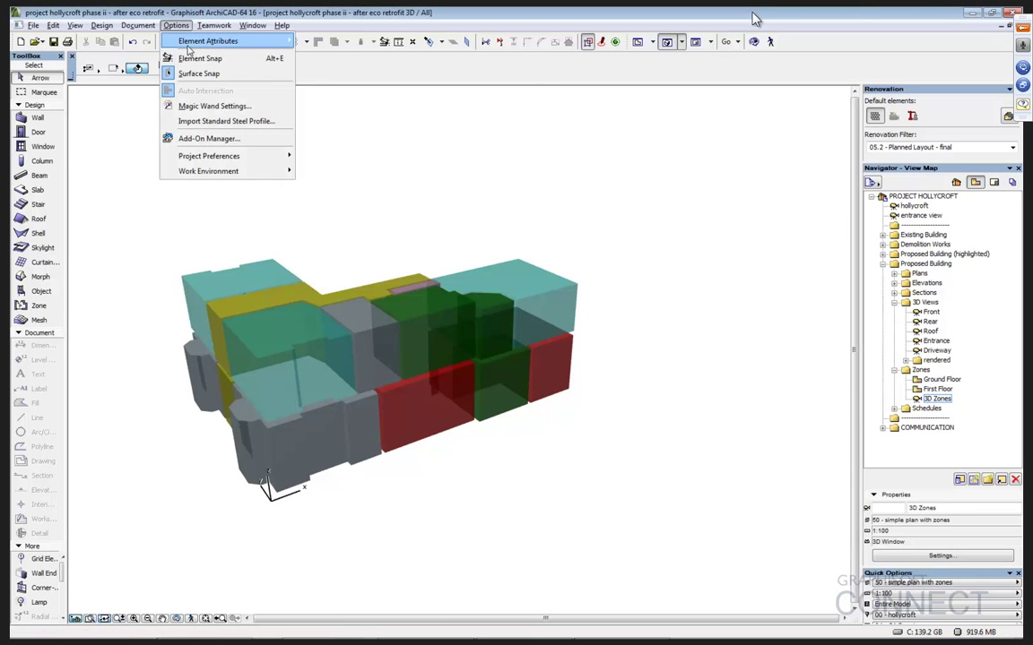
mouse_move(224, 41)
click(332, 86)
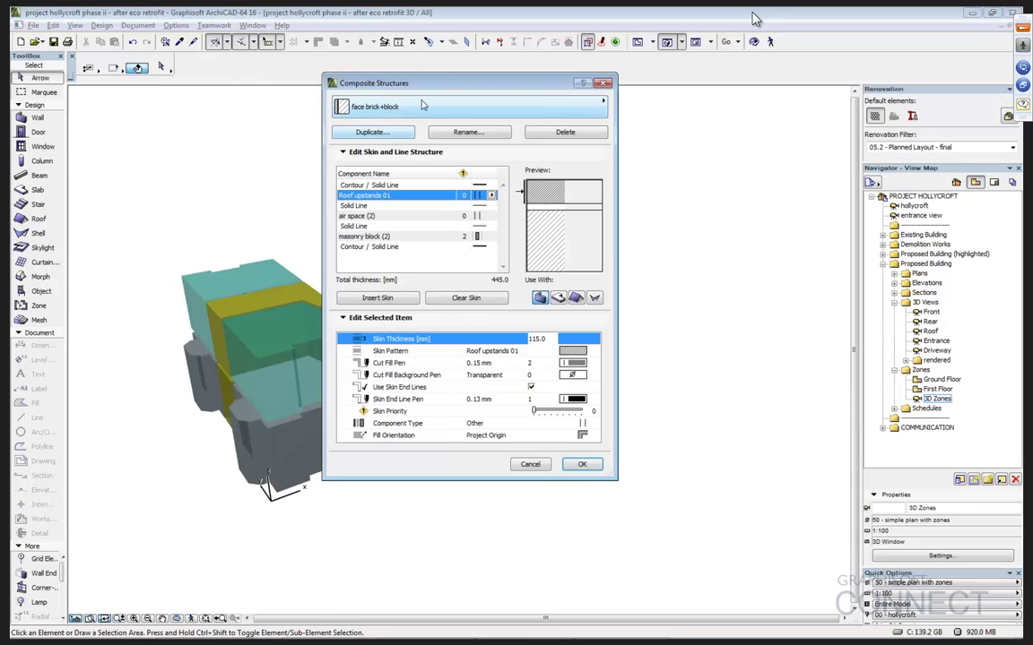
drag(434, 86, 377, 90)
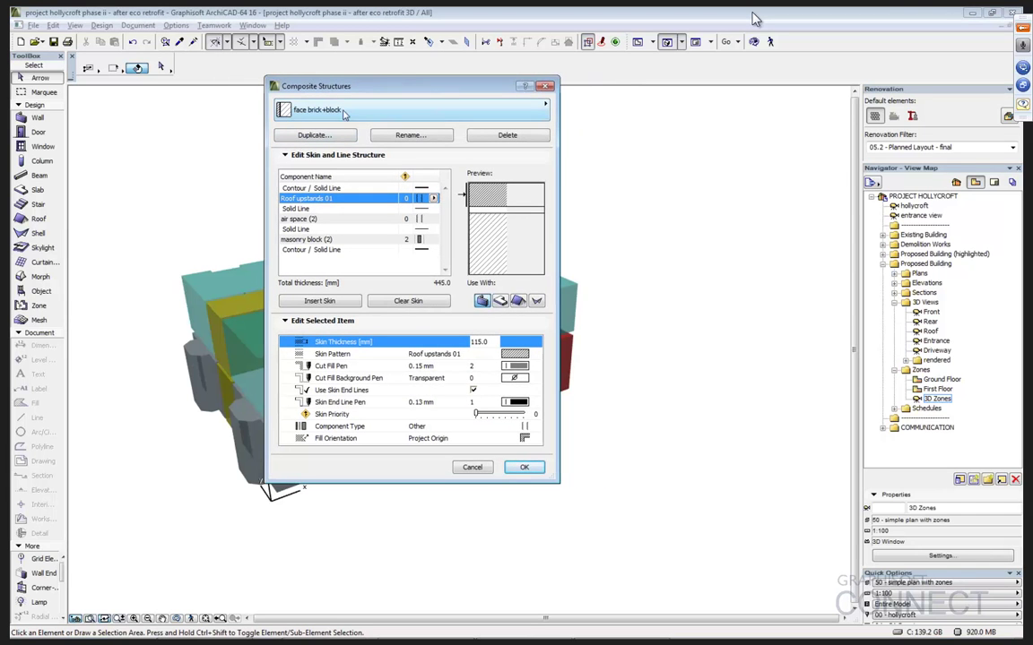
click(314, 109)
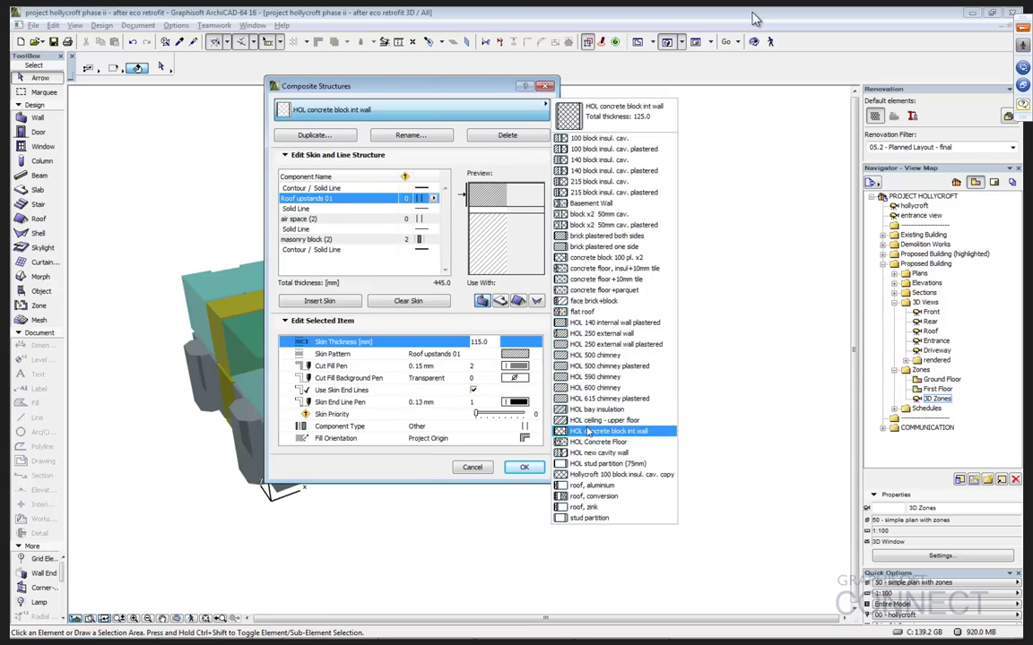
click(544, 86)
middle_drag(128, 416, 310, 387)
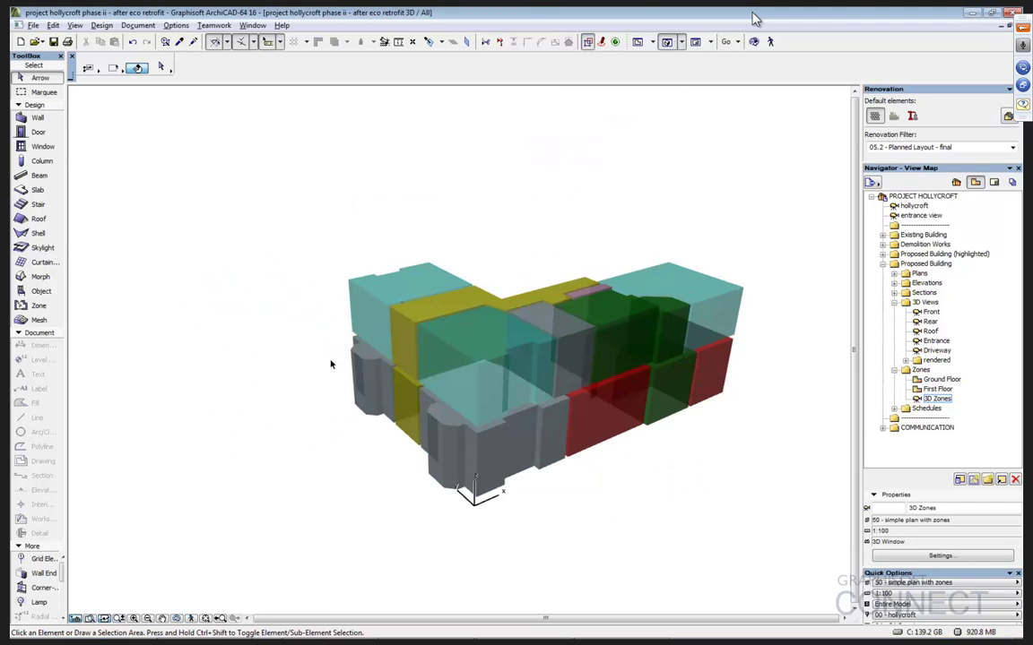
scroll(513, 380, up, 2)
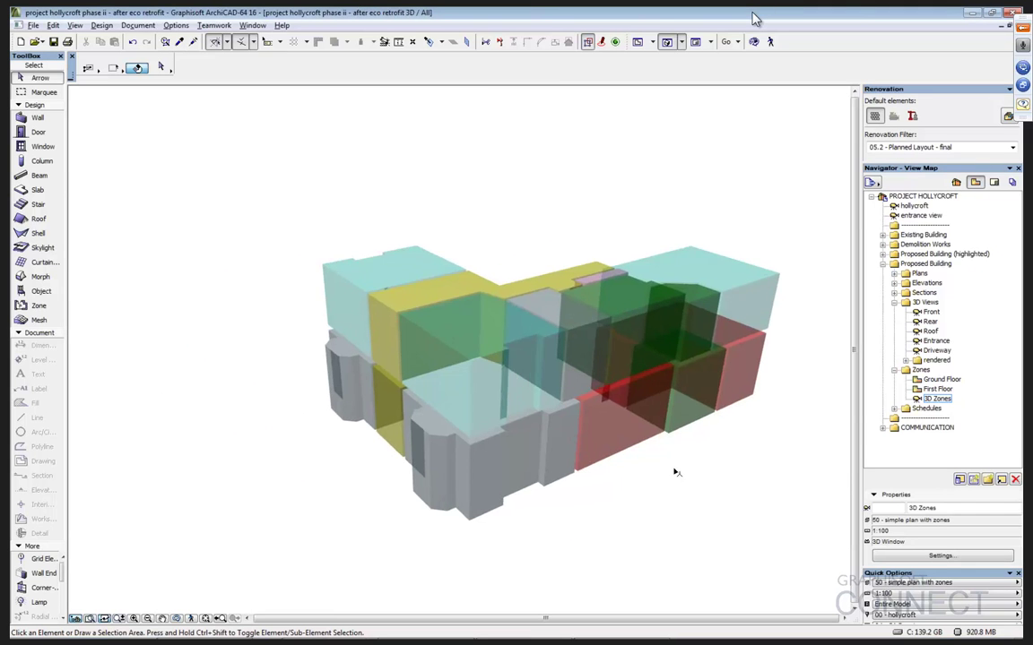
middle_drag(669, 461, 538, 474)
shift+middle_drag(434, 450, 162, 420)
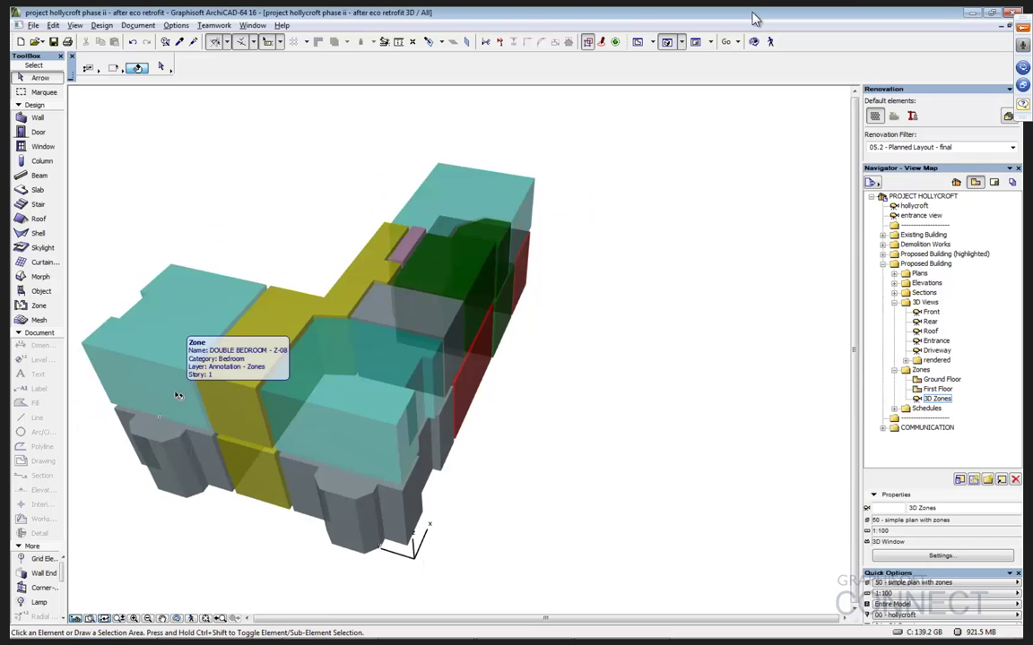
shift+middle_drag(230, 361, 179, 415)
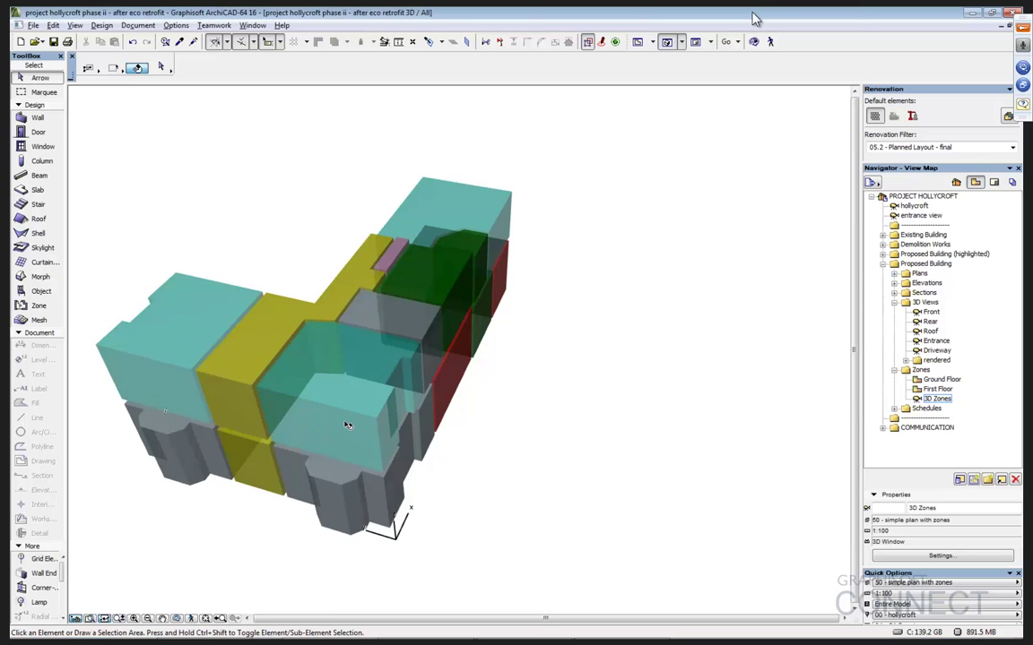
shift+middle_drag(372, 439, 307, 449)
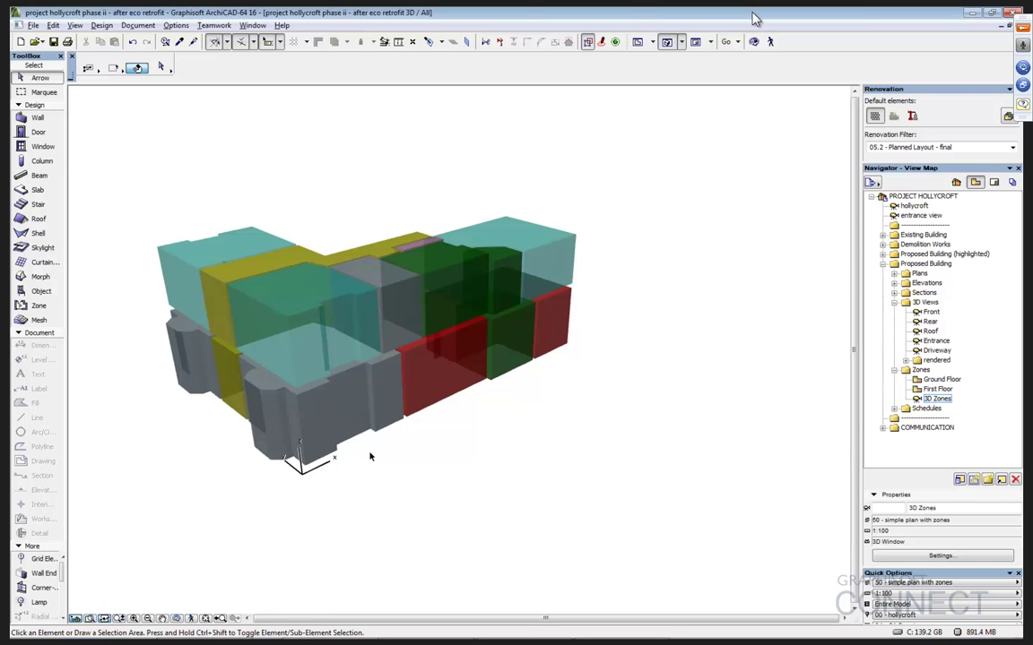
Step: Switch back to the PowerPoint slide show
key(alt+Tab)
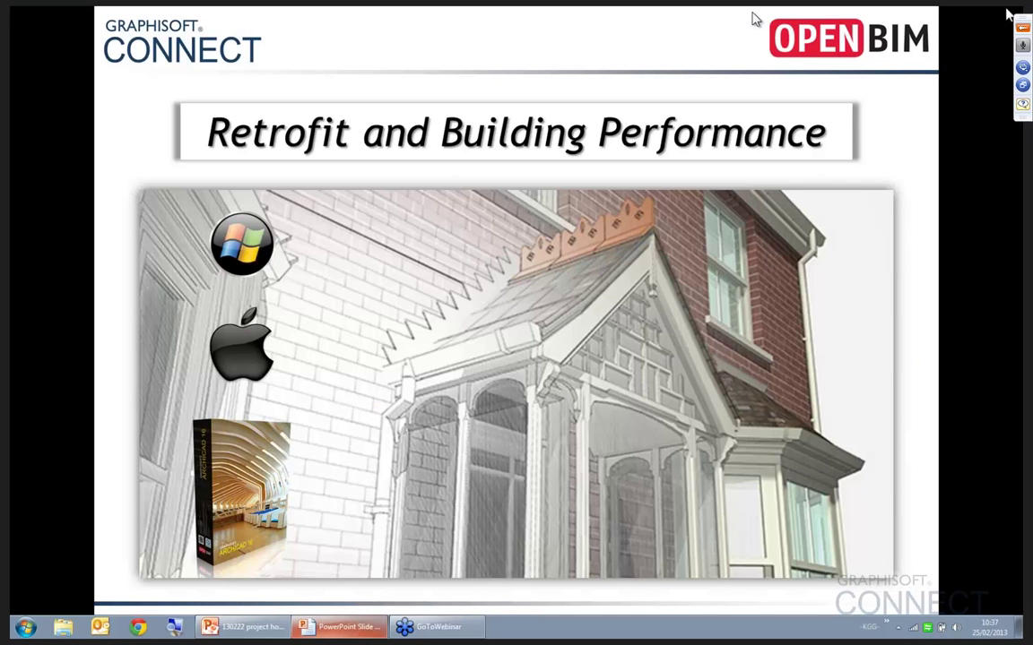